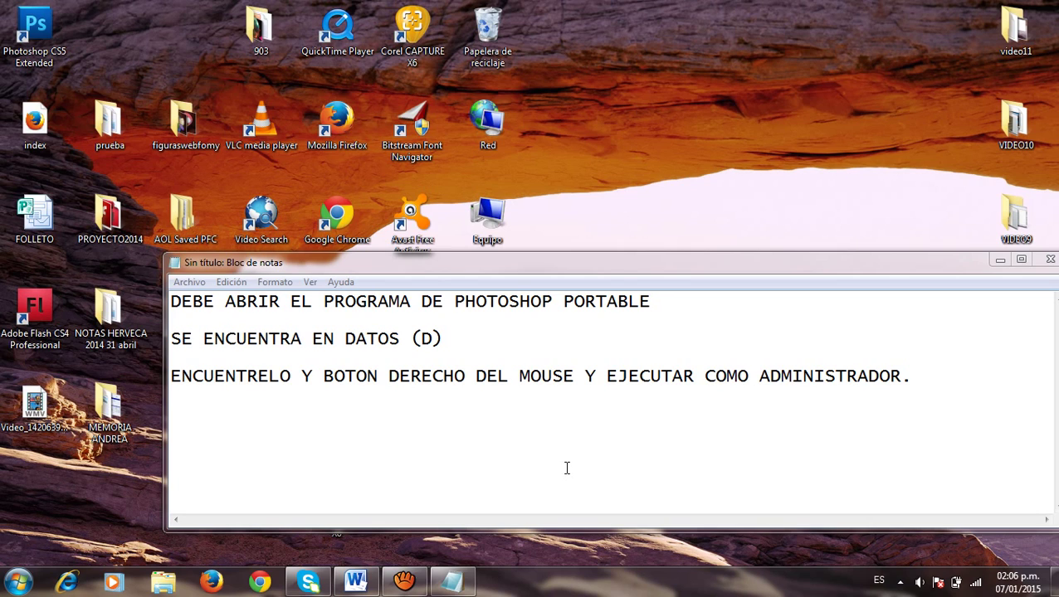
Run AdobePhotoShopCS3Esp from drive D: in Explorer as administrator
click(165, 584)
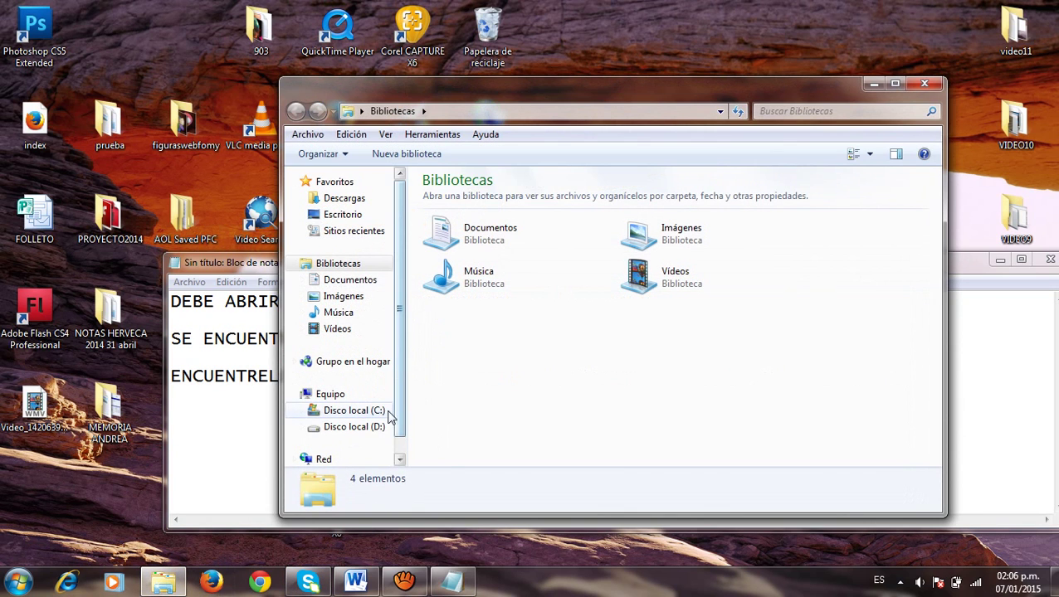
click(381, 426)
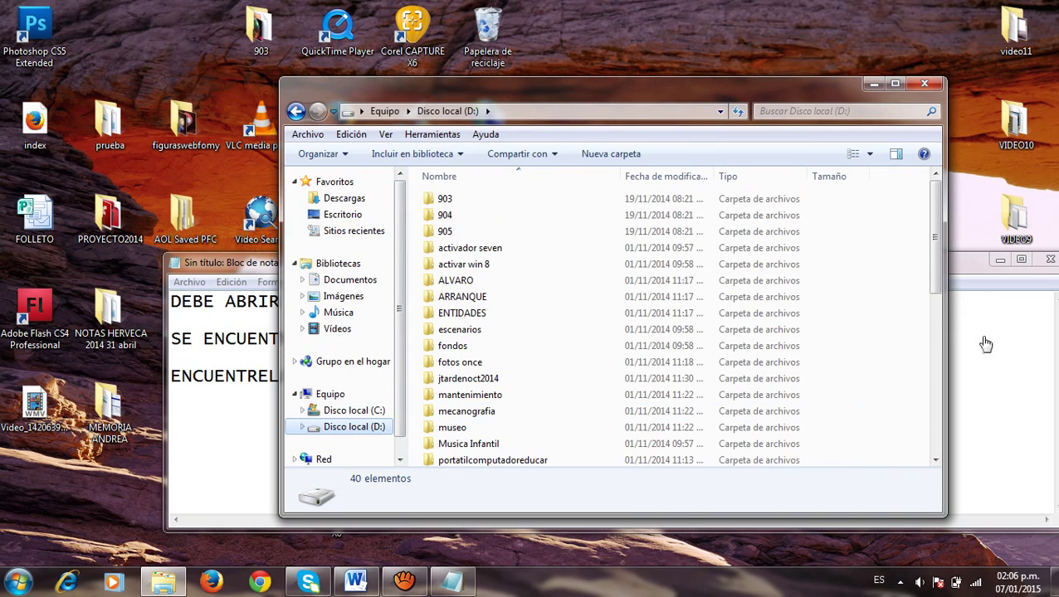
drag(940, 274, 941, 407)
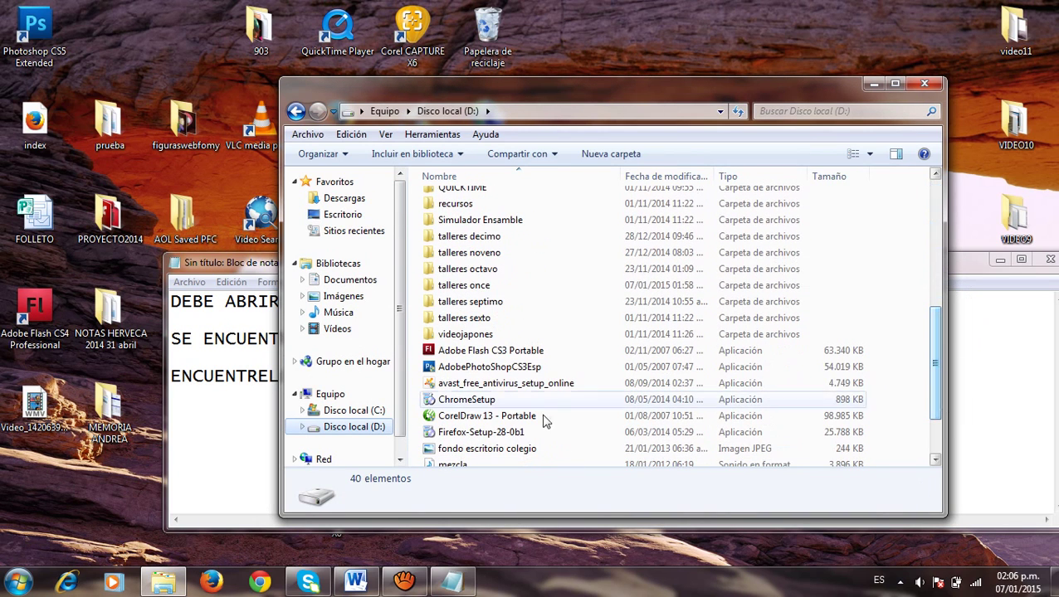
click(532, 371)
right_click(530, 368)
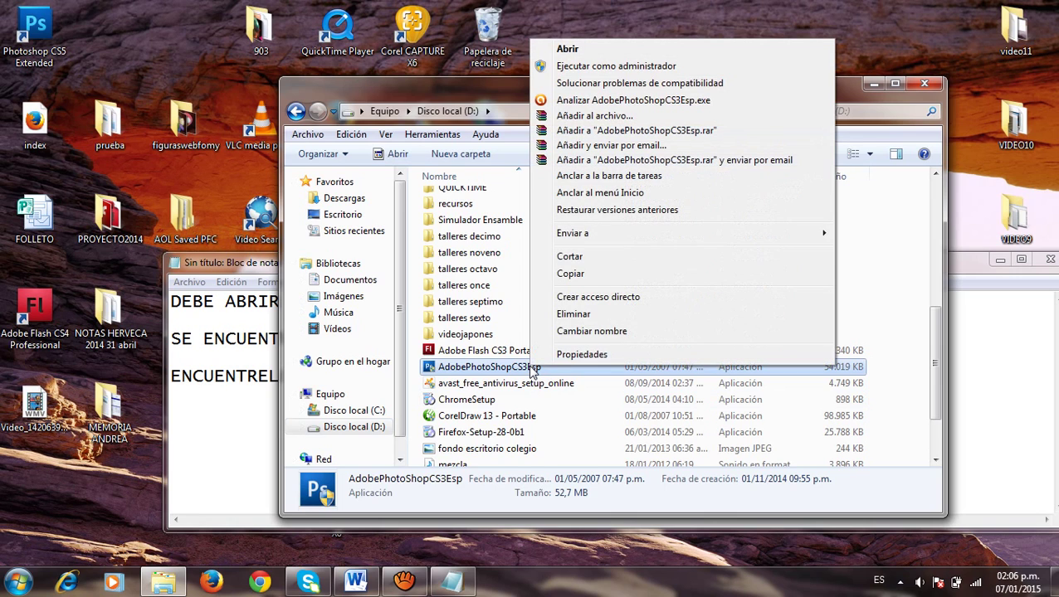
click(580, 67)
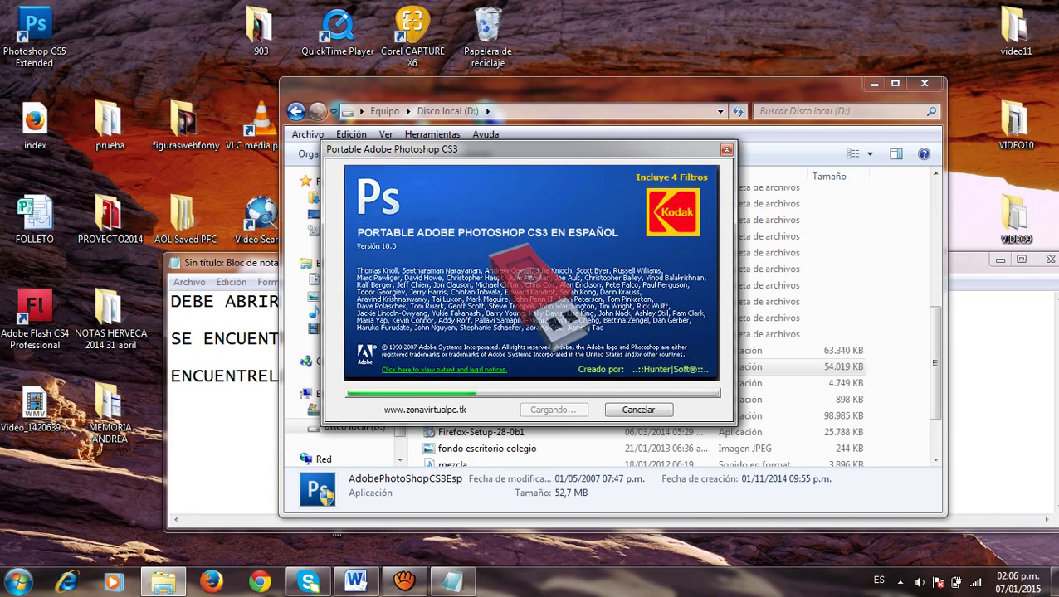
Close the drive D: Explorer window and let Photoshop CS3 finish loading
click(929, 84)
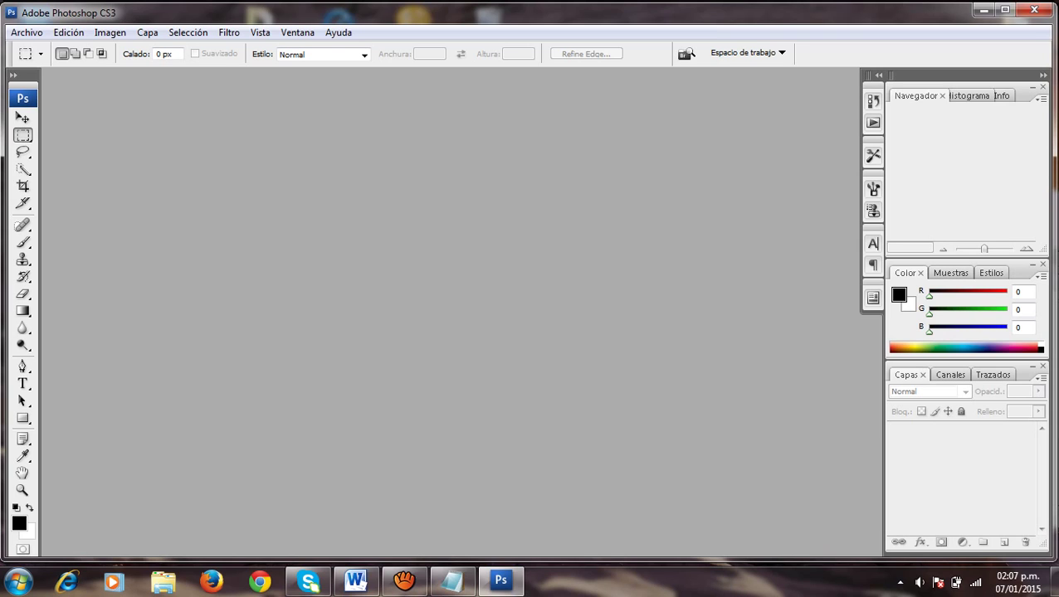
In the Open dialog, browse to the D:\ALVARO\terror folder
click(26, 32)
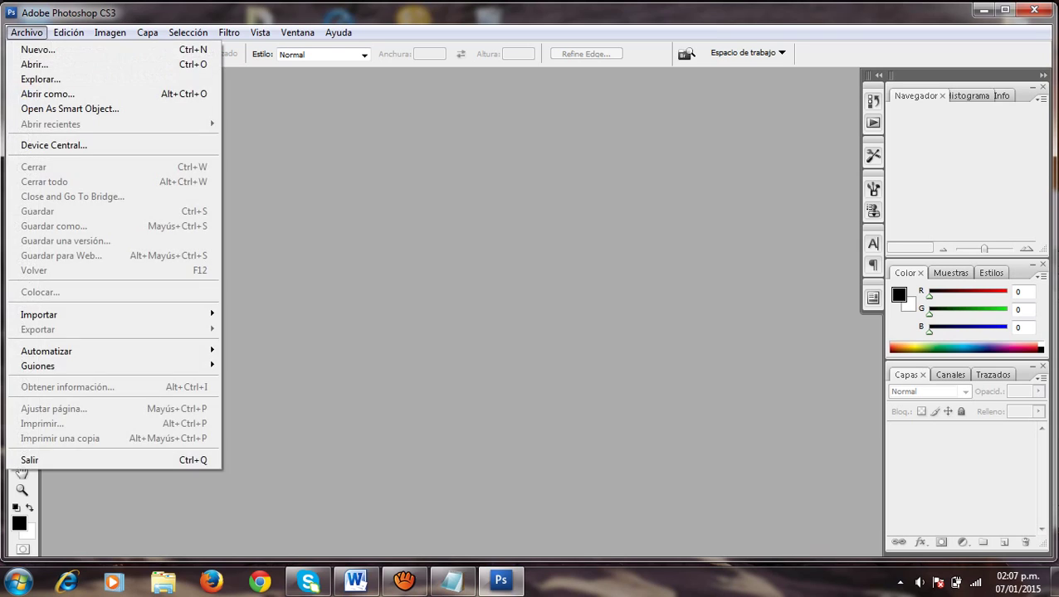
click(35, 63)
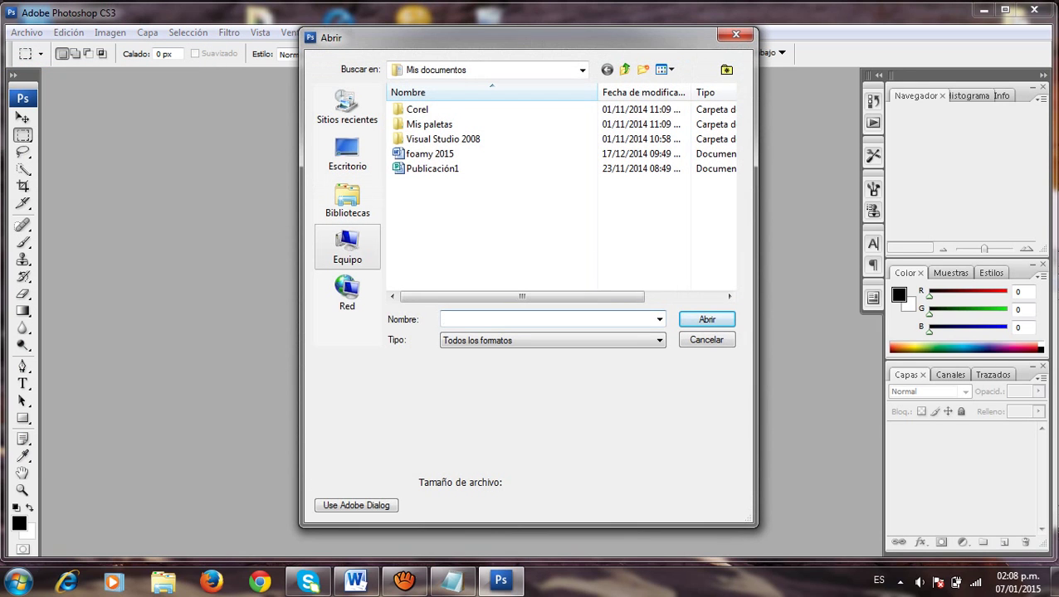
click(347, 245)
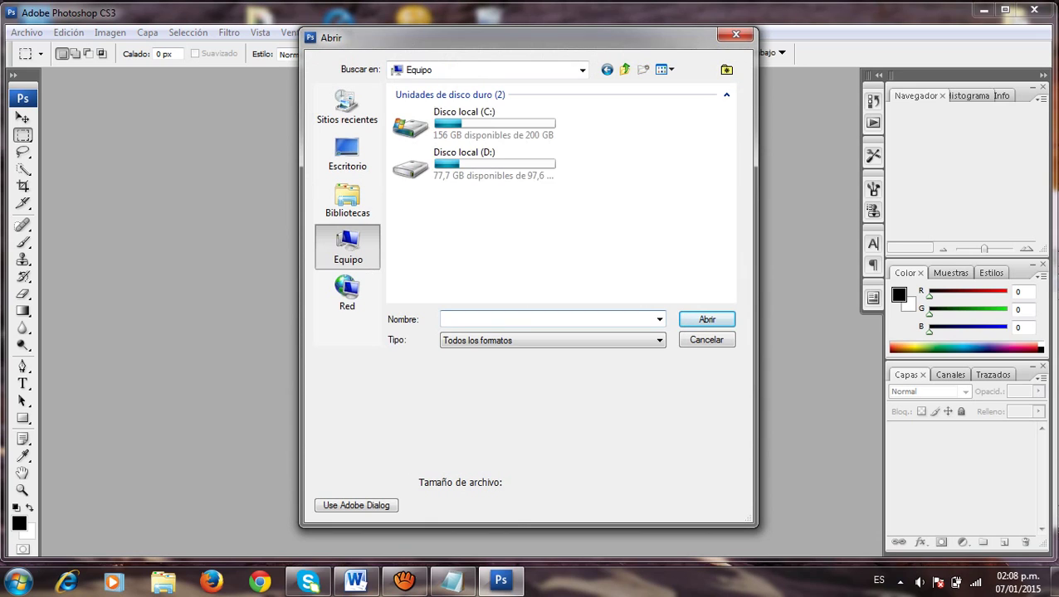
double_click(475, 164)
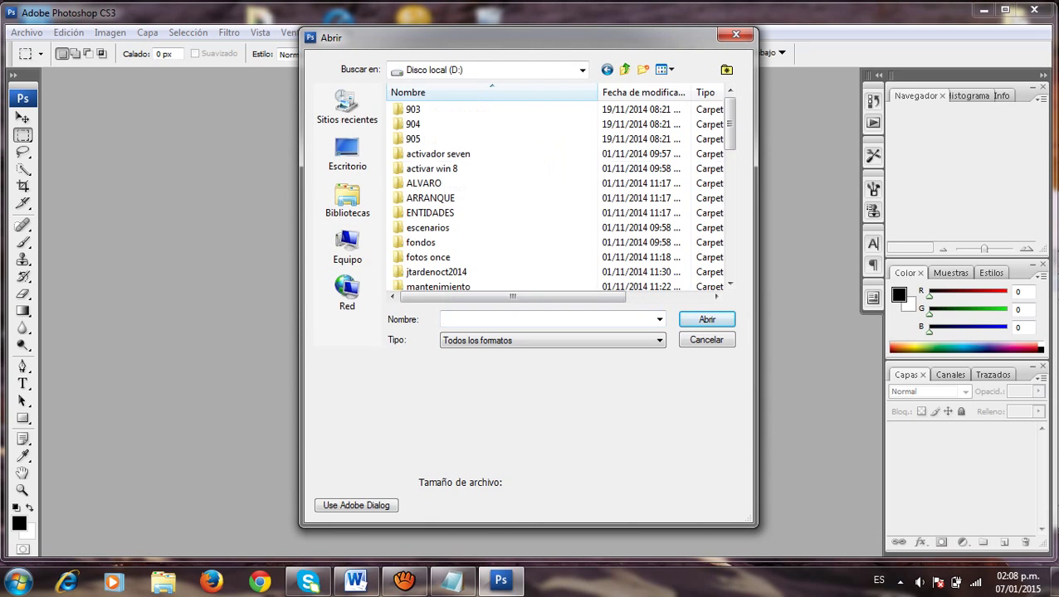
click(424, 183)
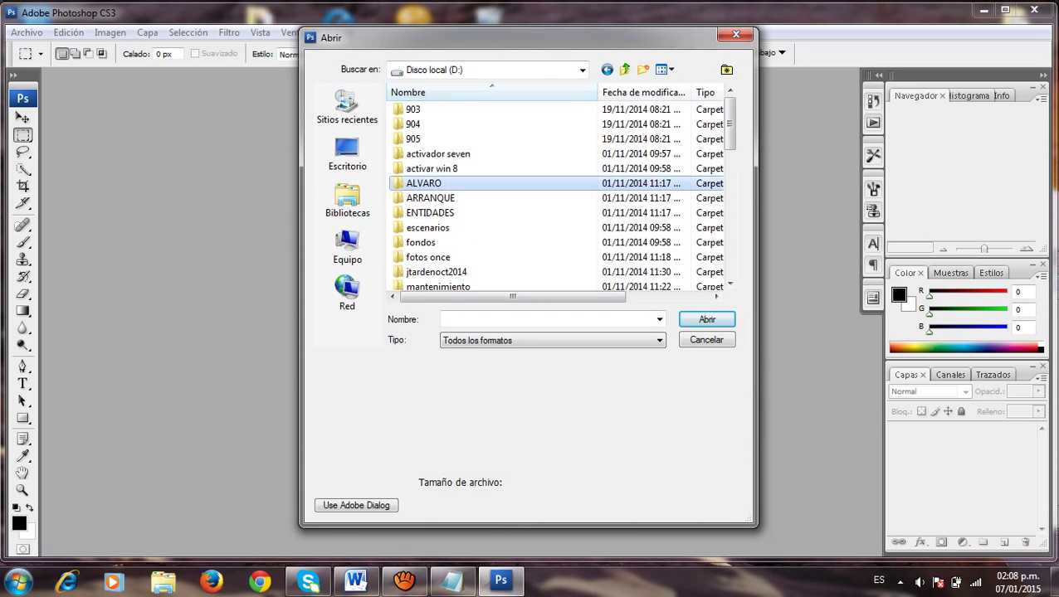
double_click(423, 184)
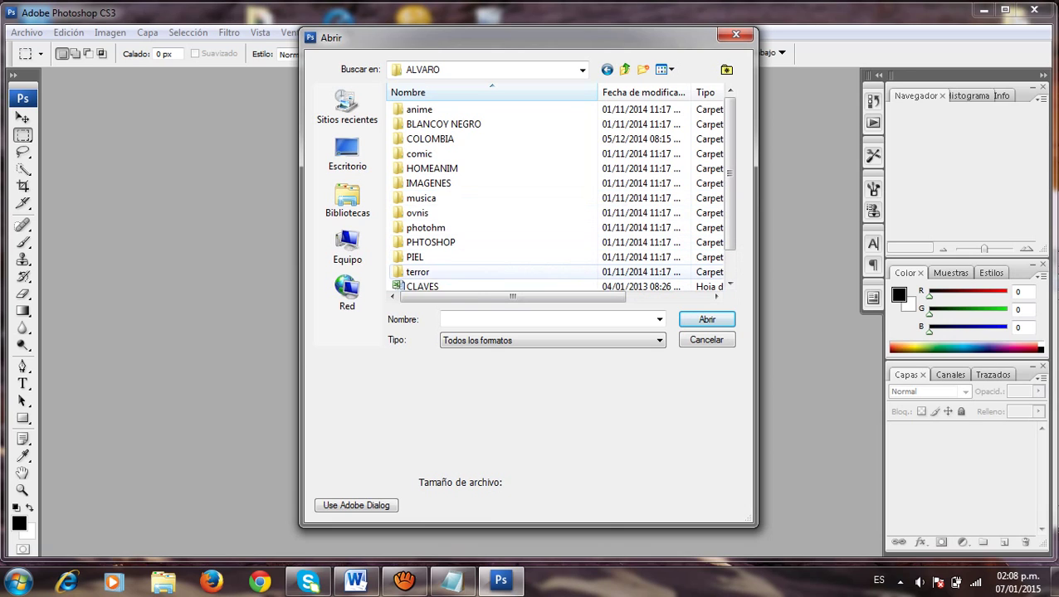
double_click(417, 273)
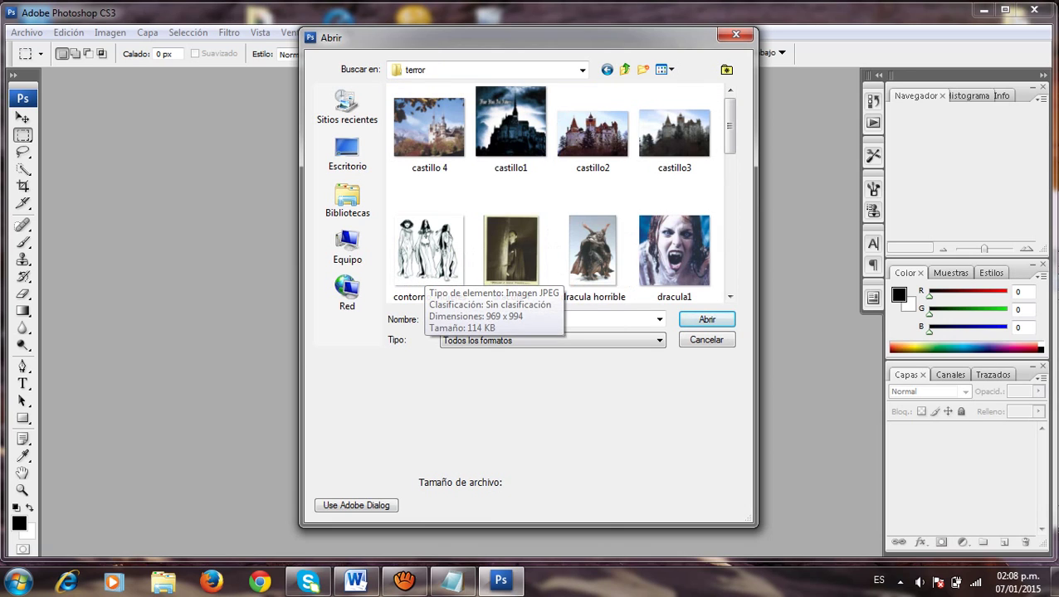
Find and open the image 'fondo draculas y lobo' in the terror folder
scroll(558, 191, down, 3)
scroll(558, 191, down, 2)
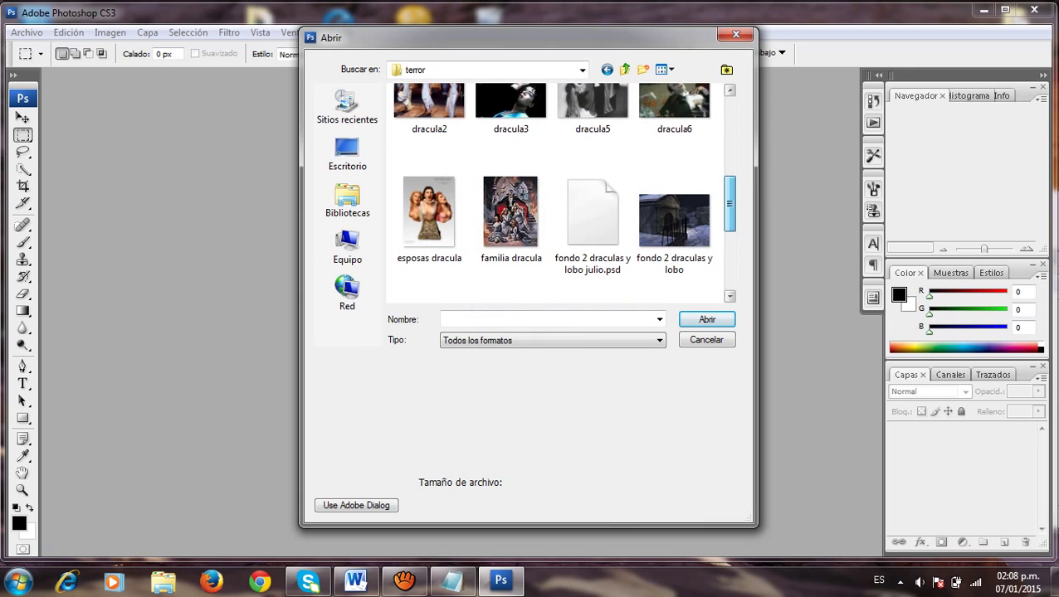
scroll(558, 191, up, 1)
scroll(557, 191, up, 2)
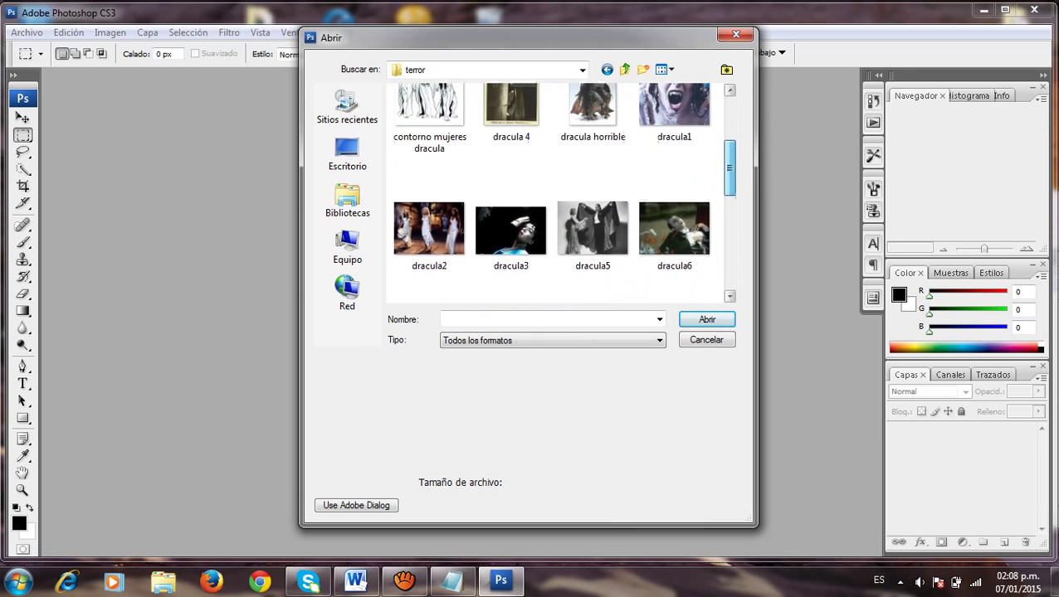
scroll(558, 191, down, 2)
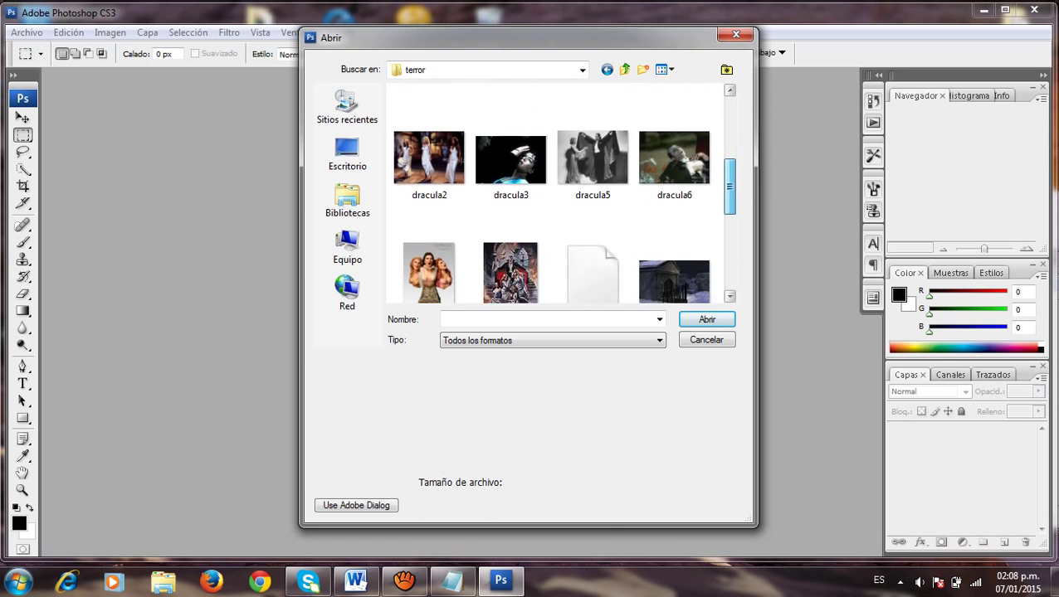
scroll(557, 191, down, 1)
scroll(557, 191, down, 1)
scroll(558, 191, down, 1)
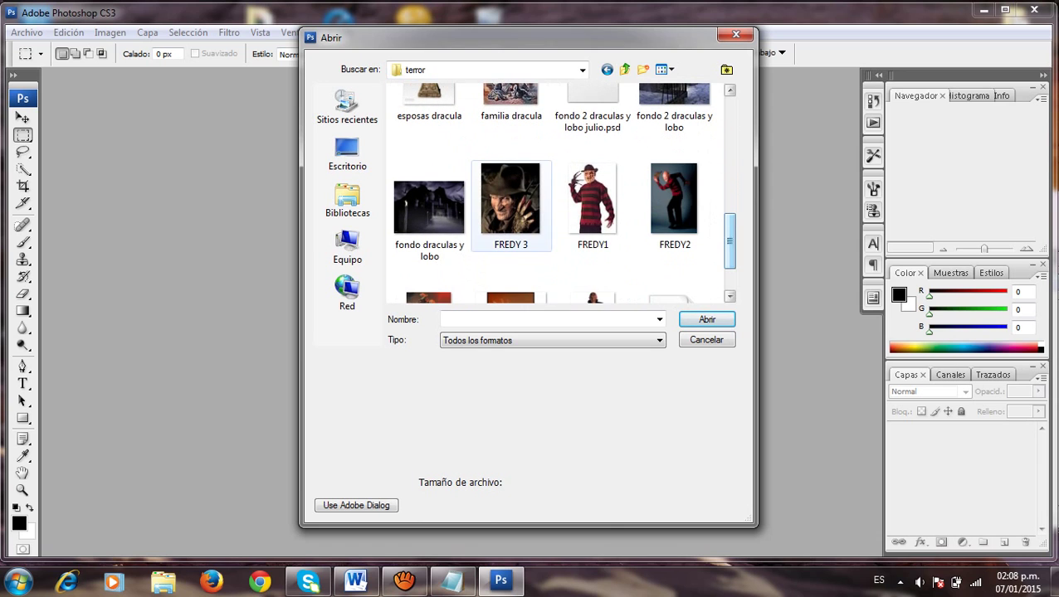
double_click(429, 211)
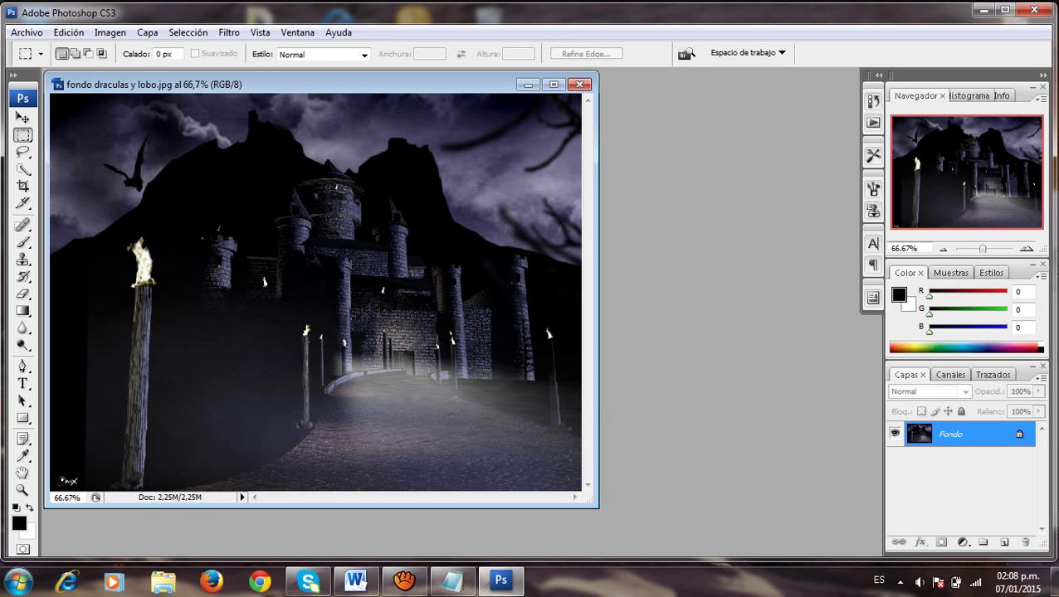
Zoom the castle image to 77.88% and maximize its document window
scroll(321, 297, up, 1)
scroll(321, 297, up, 2)
scroll(321, 297, down, 1)
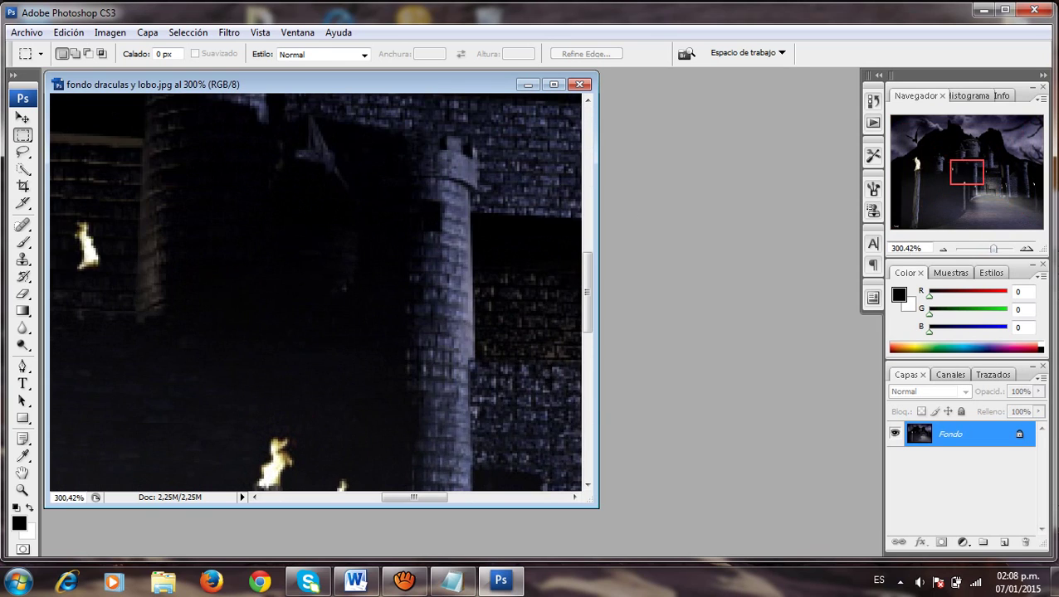
scroll(322, 297, down, 3)
scroll(315, 292, down, 1)
scroll(316, 293, up, 3)
scroll(315, 292, up, 2)
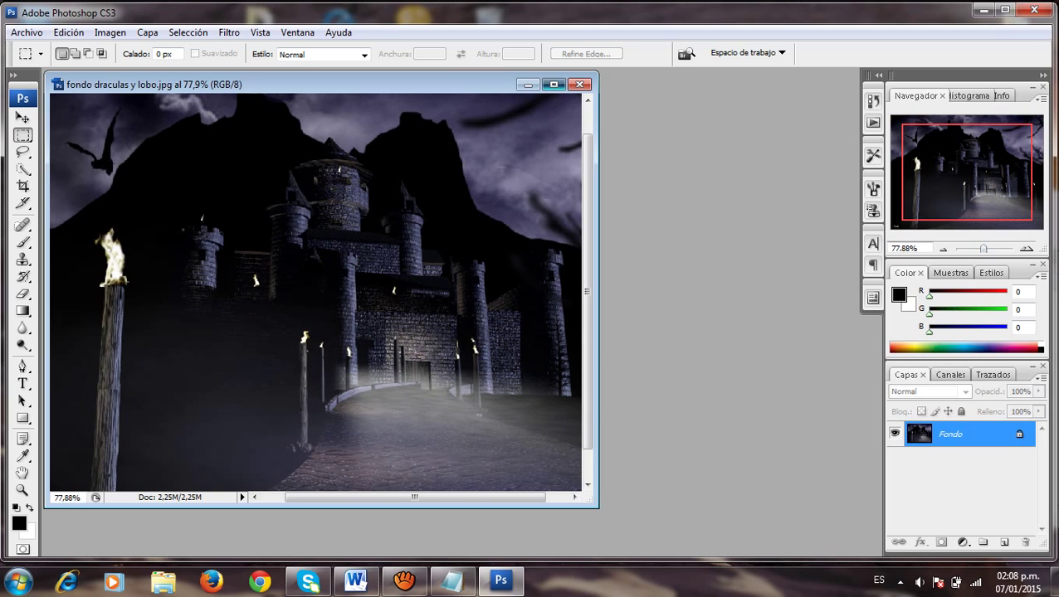
click(554, 84)
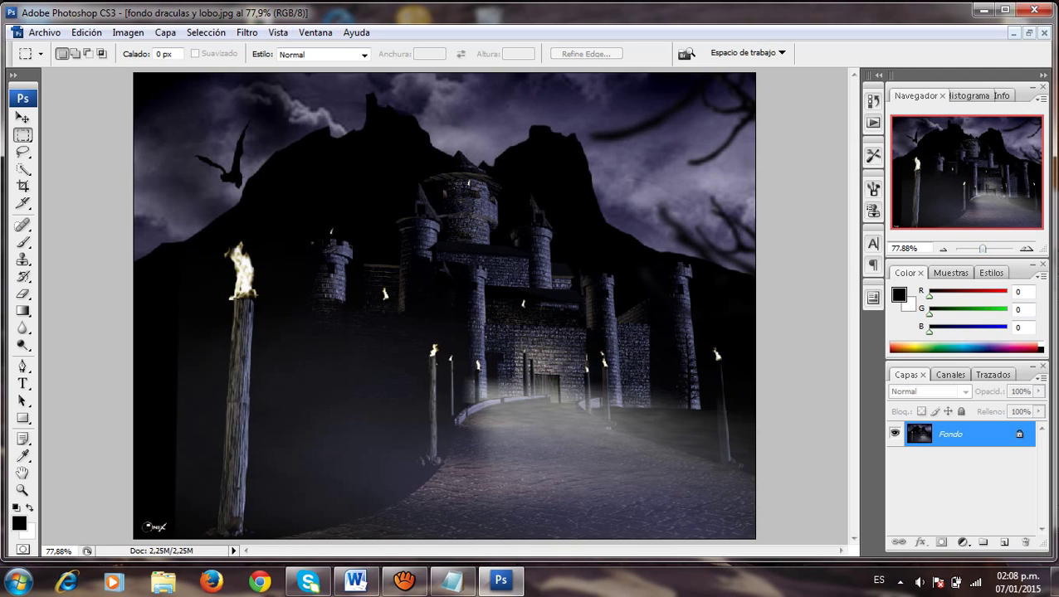
click(44, 32)
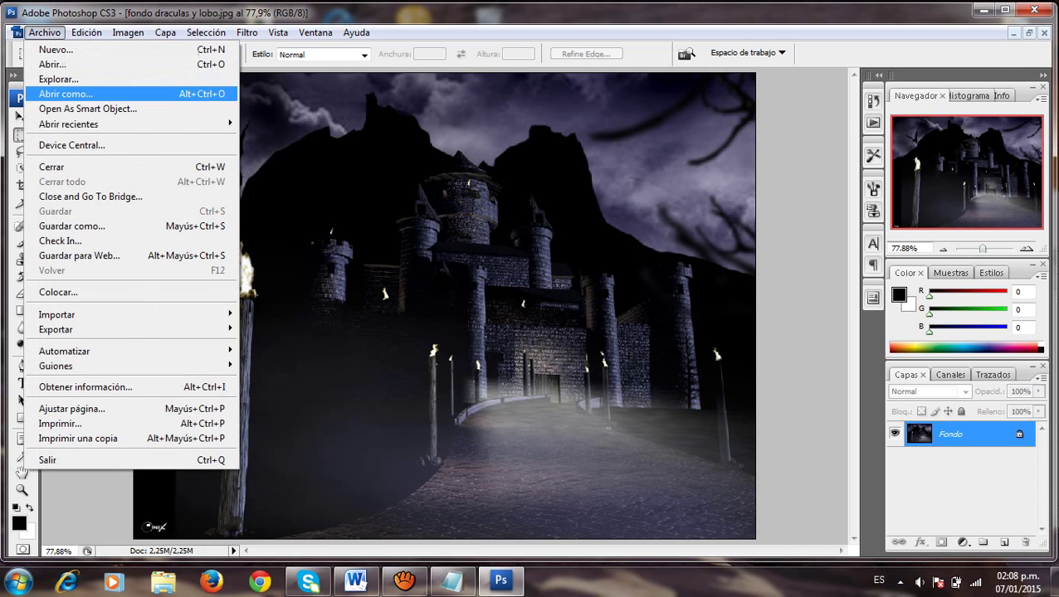
Open the Freddy Krueger image FREDY6
click(53, 64)
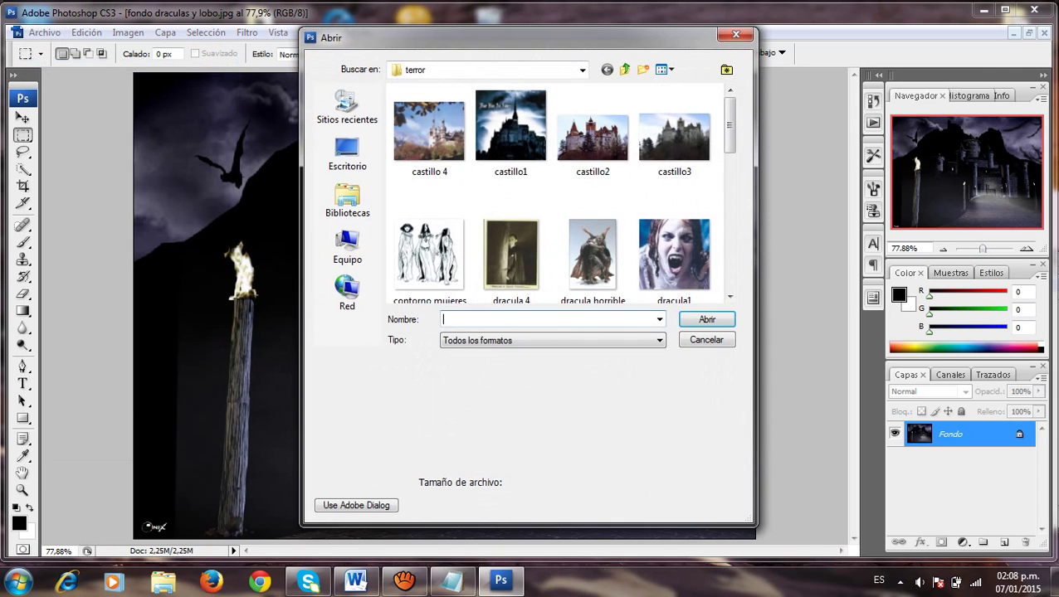
scroll(560, 191, down, 1)
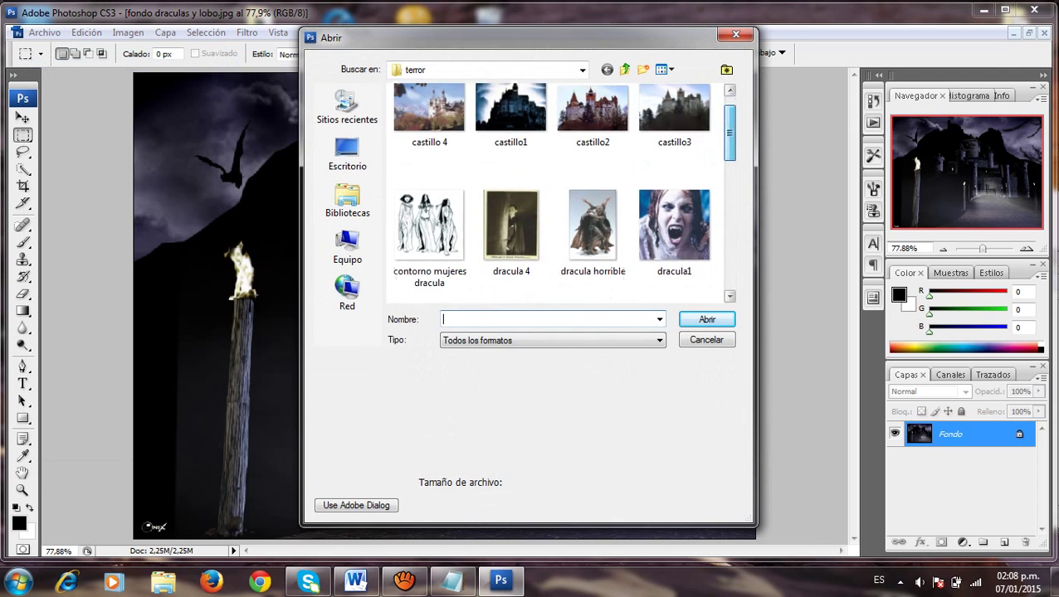
scroll(561, 191, down, 5)
double_click(593, 249)
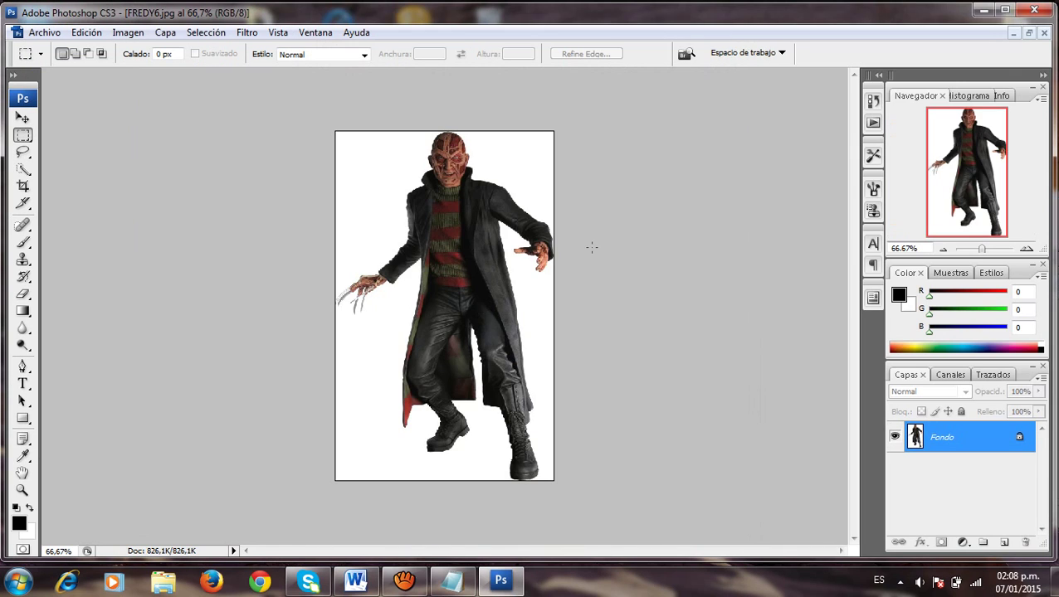
View FREDY6 at 100%, fit it on screen, and start converting Fondo to a layer
key(ctrl+alt+0)
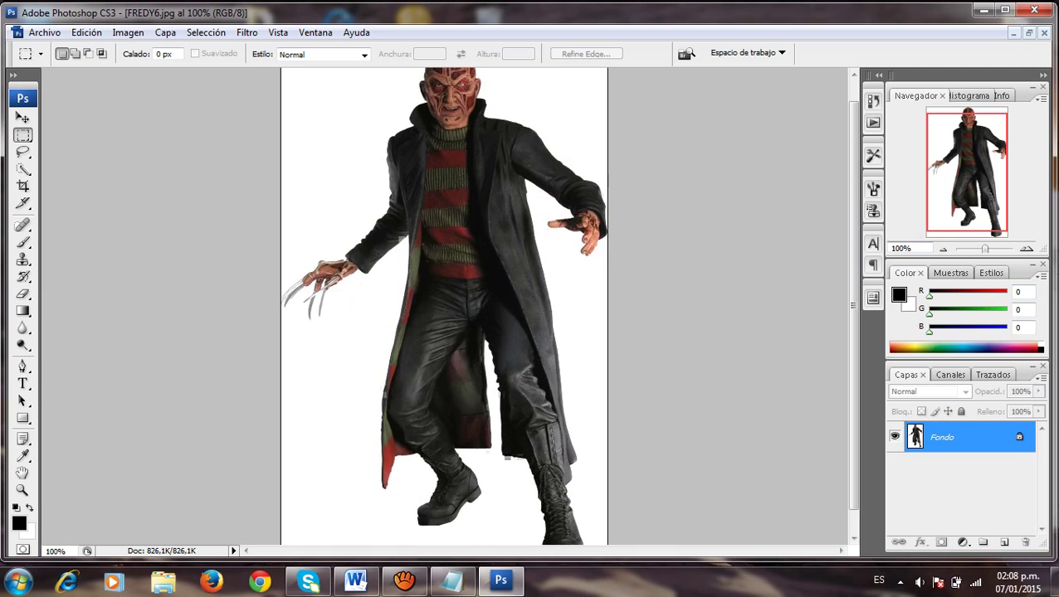
key(ctrl+0)
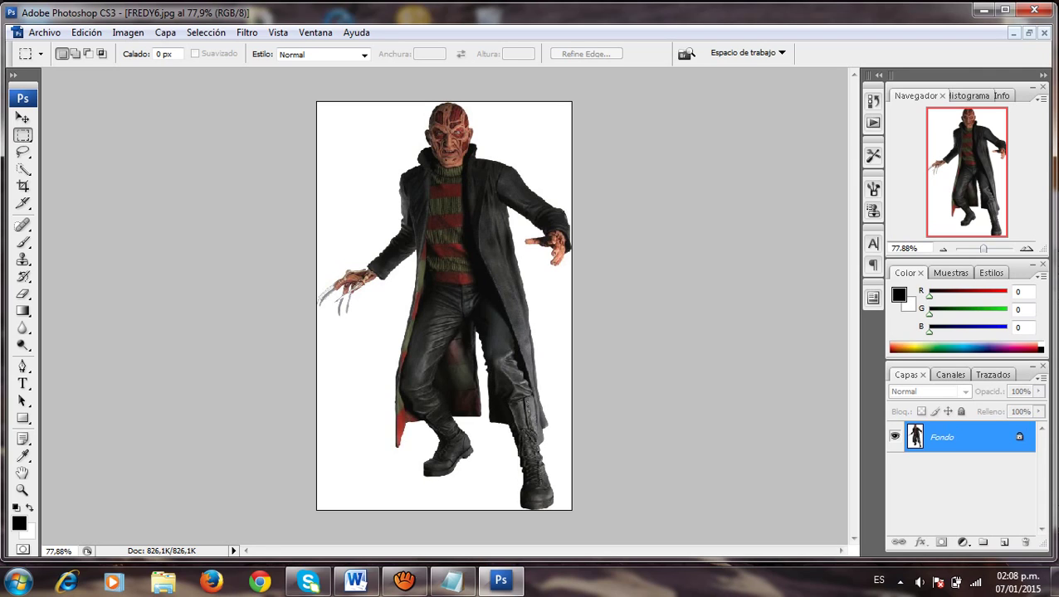
double_click(942, 438)
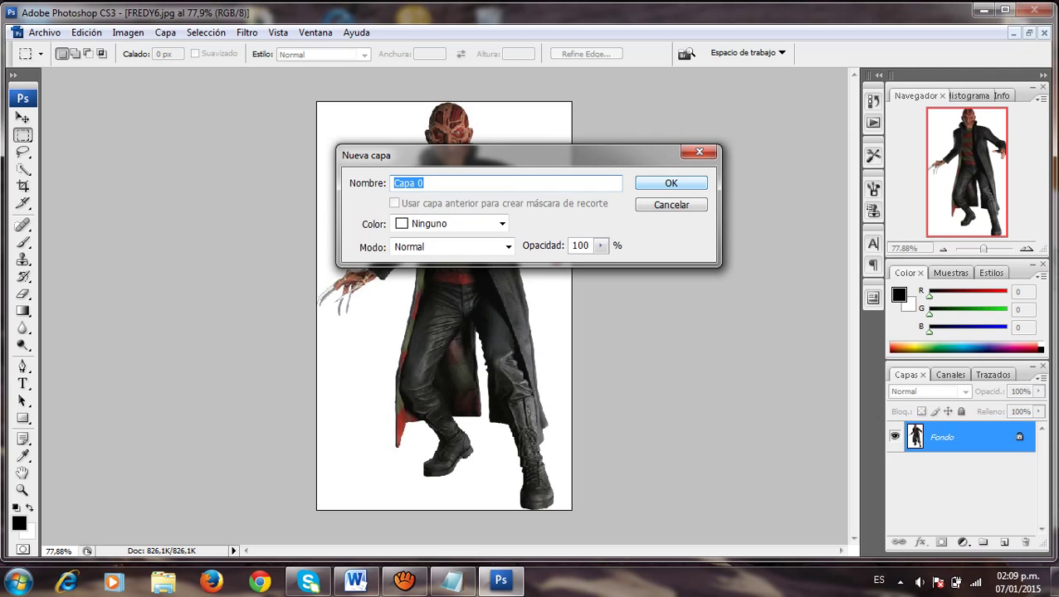
Convert Fondo to Capa 0 and erase the top-left white background with a 27 px eraser
click(672, 184)
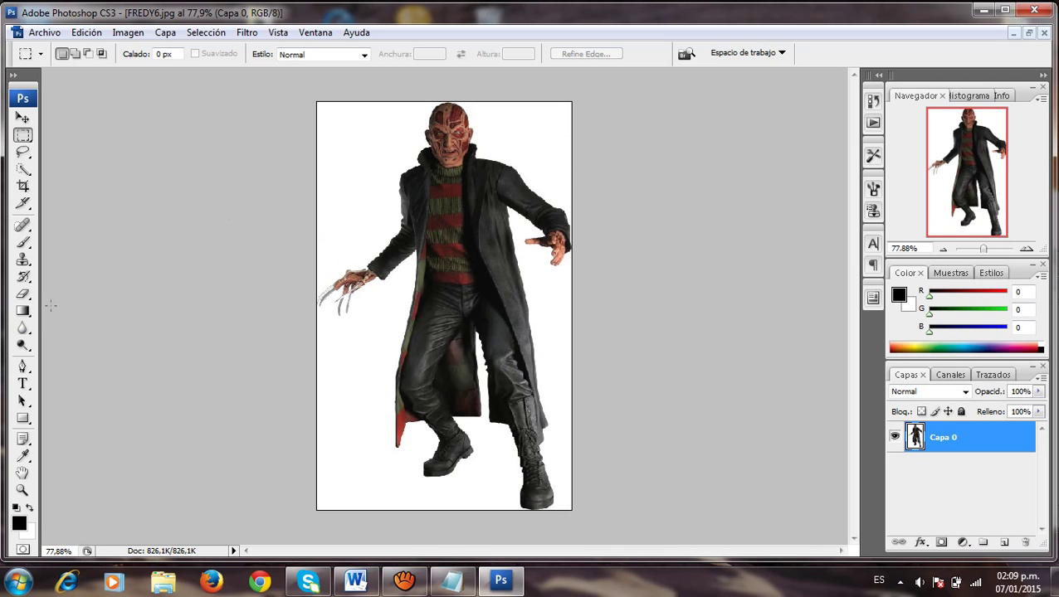
click(23, 293)
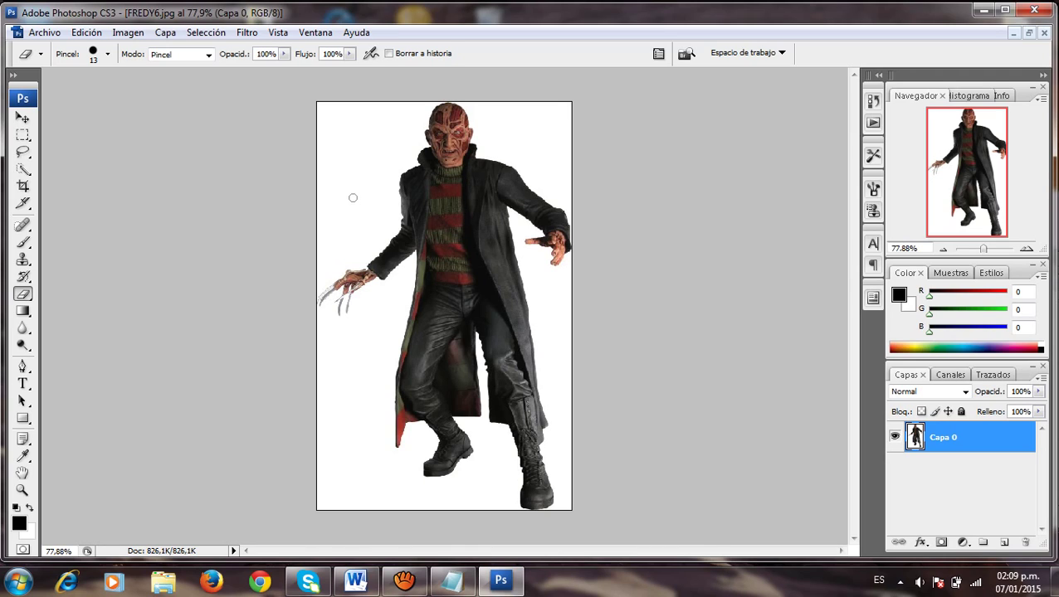
drag(353, 197, 344, 174)
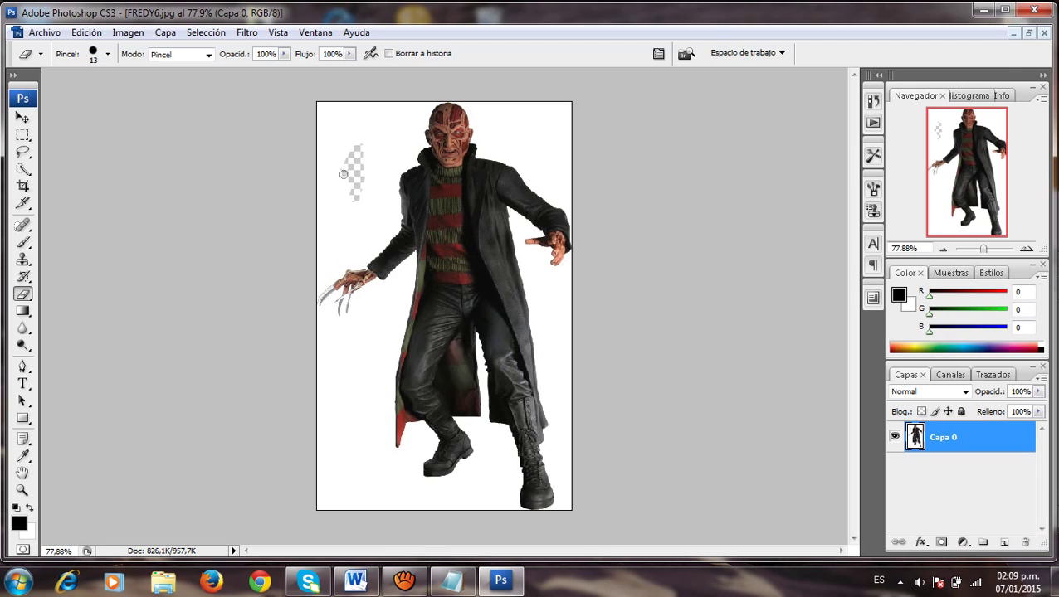
click(108, 54)
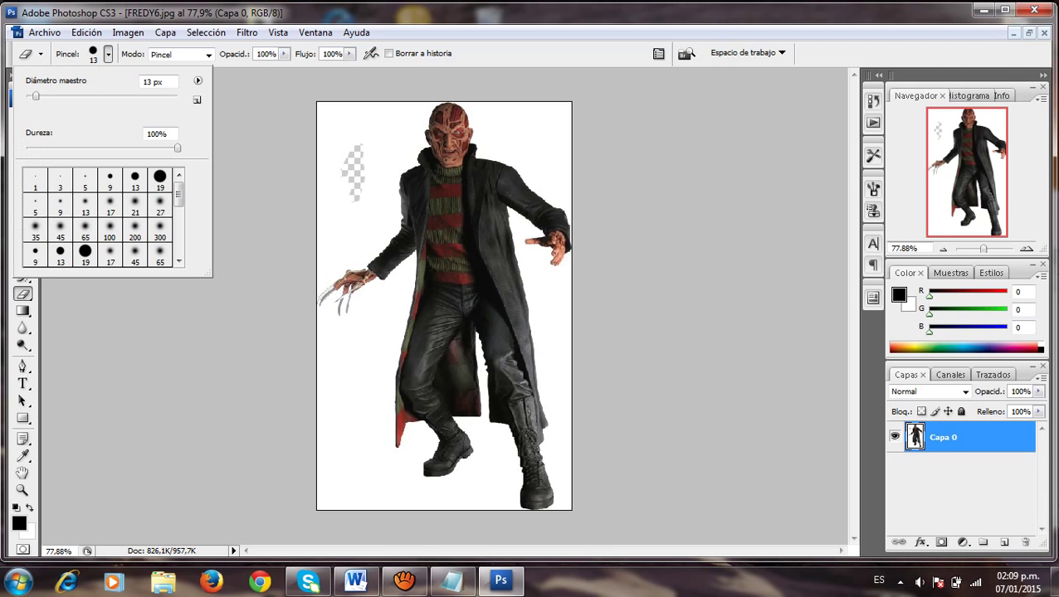
drag(36, 96, 46, 96)
mouse_move(323, 156)
mouse_down()
mouse_move(323, 116)
mouse_move(325, 251)
mouse_move(397, 94)
mouse_up()
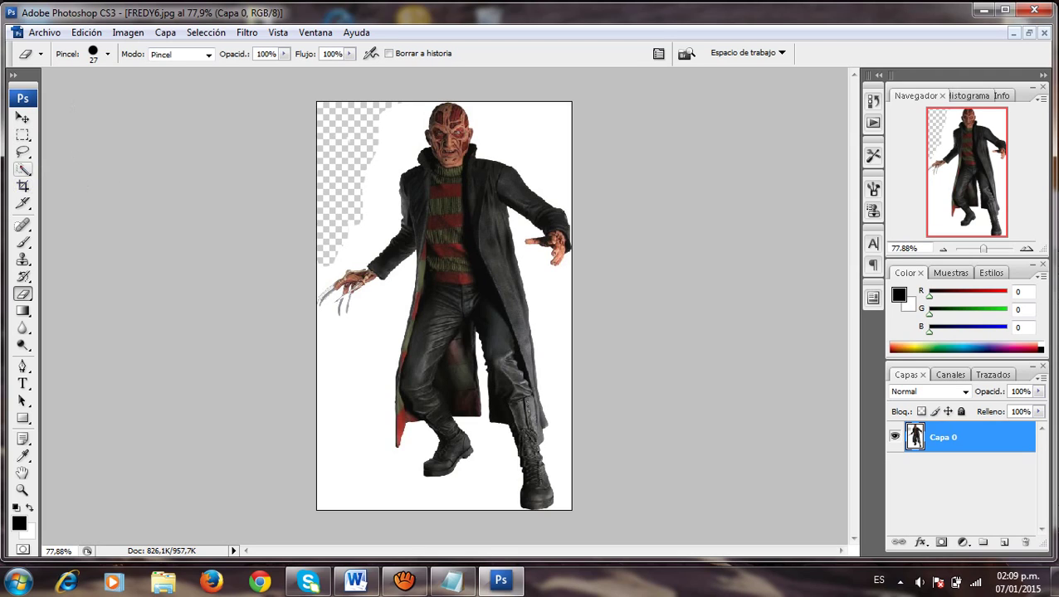
Magic-wand and delete the four white areas around Freddy, then deselect with Ctrl+D
click(22, 168)
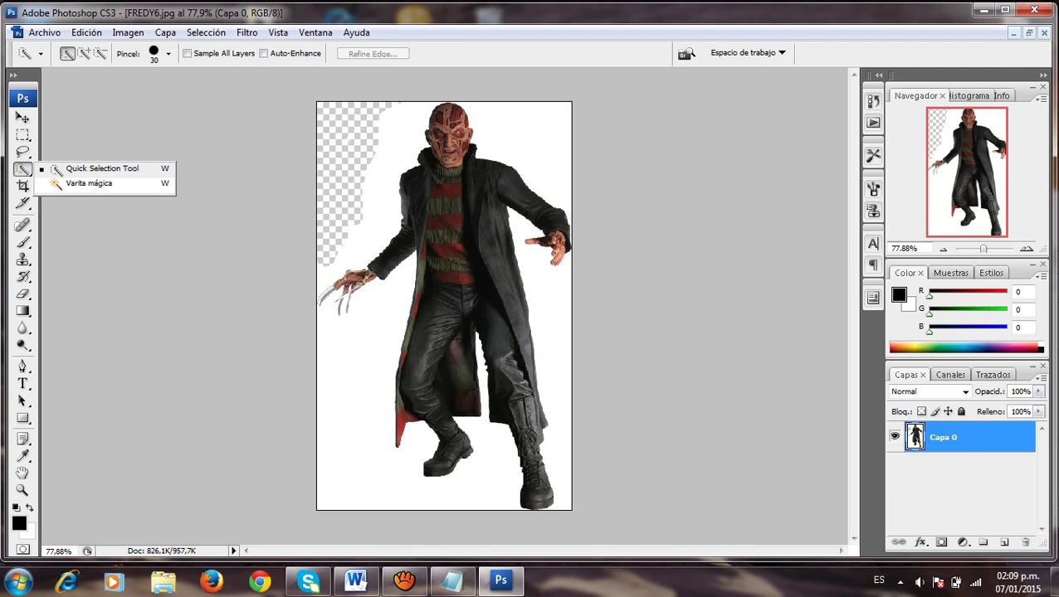
click(89, 184)
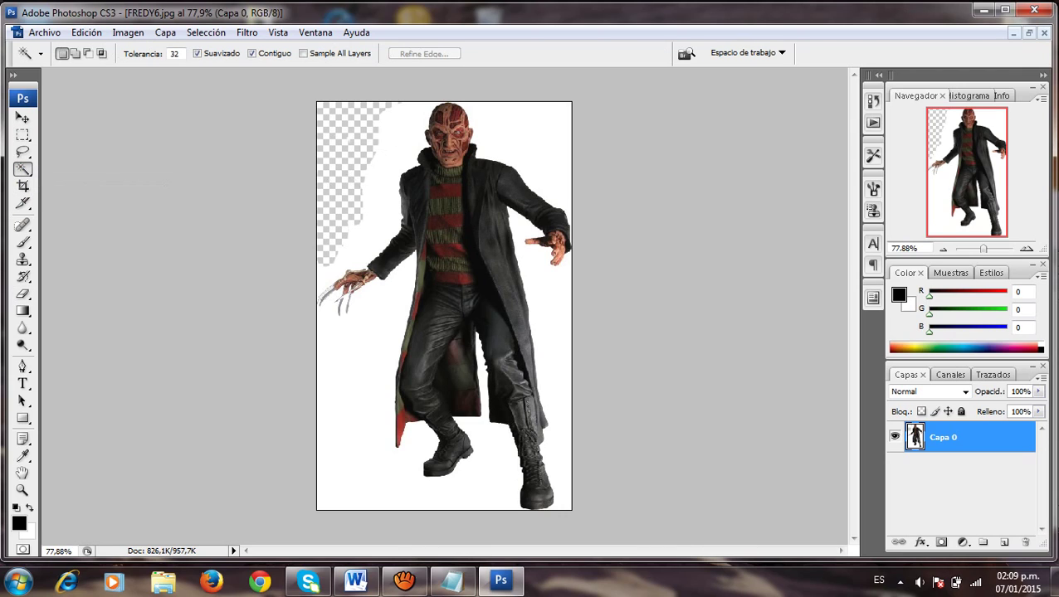
click(373, 245)
key(Delete)
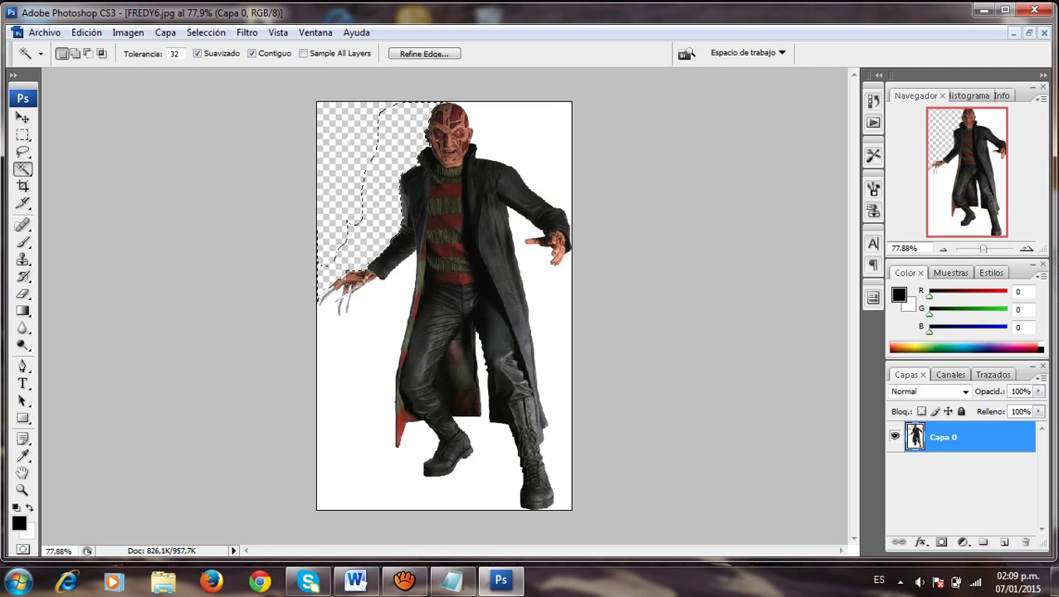
click(539, 136)
key(Delete)
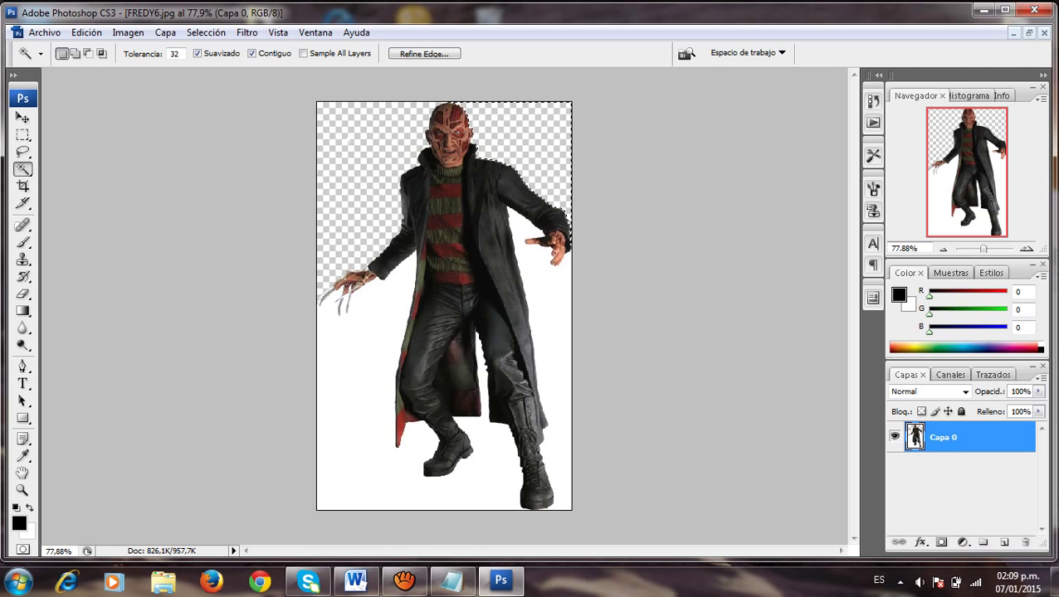
click(543, 306)
key(Delete)
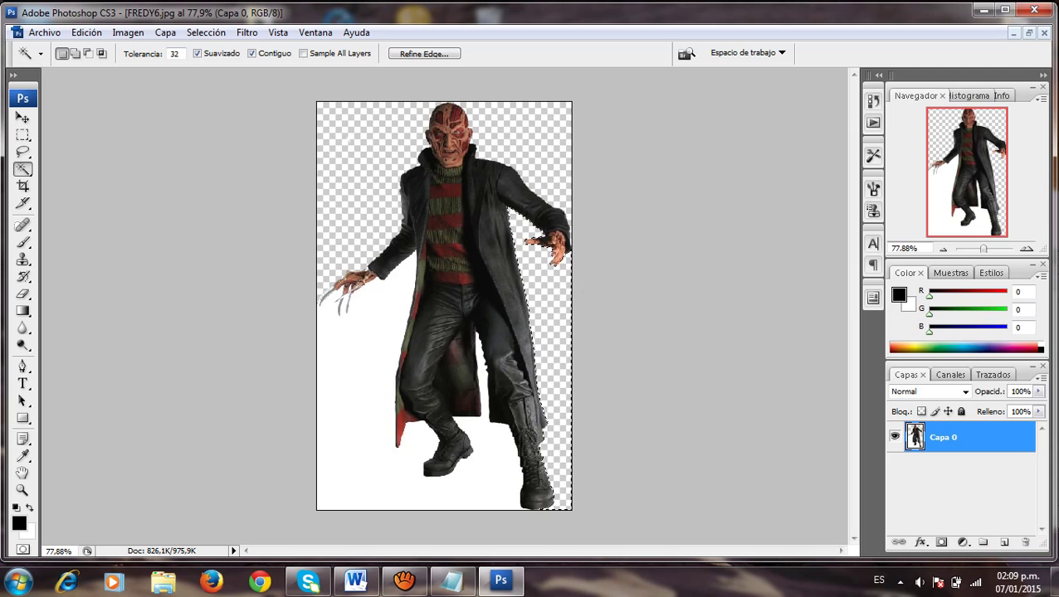
click(494, 440)
key(Delete)
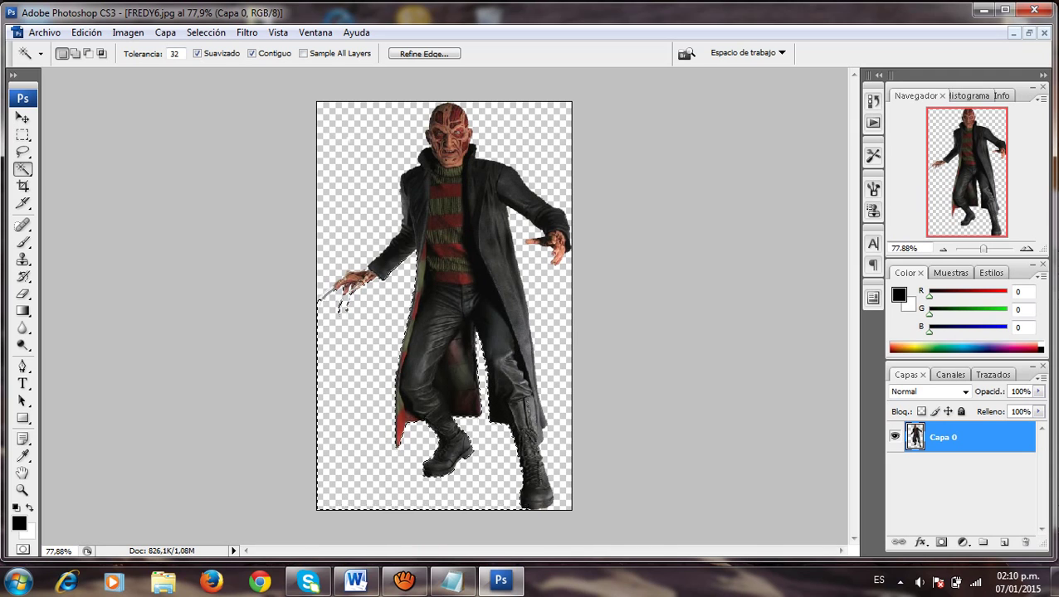
key(ctrl+d)
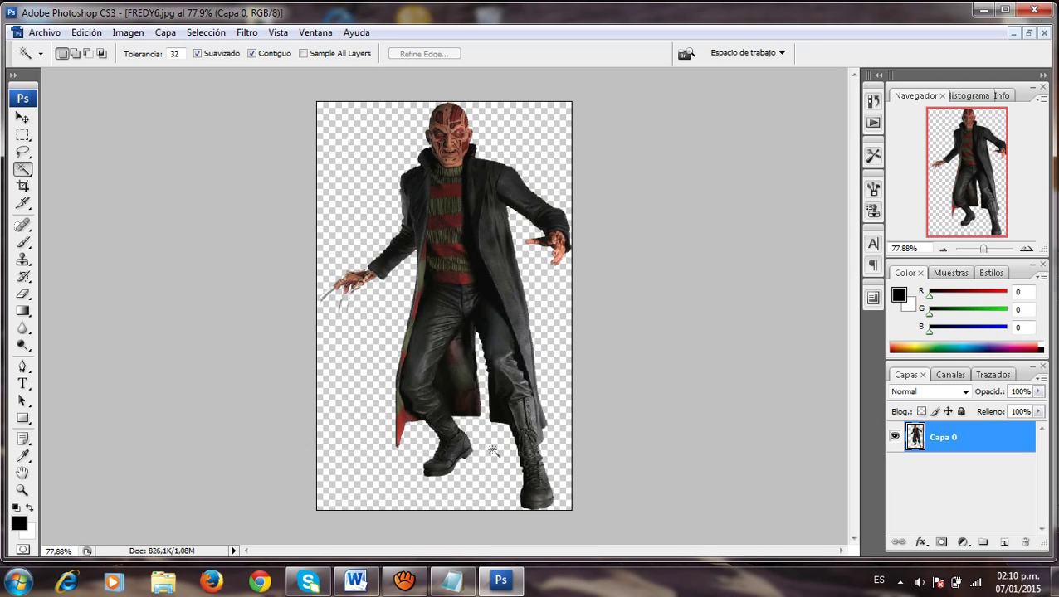
Add a Notepad line noting that Control+D removes the selection, then minimize Notepad
click(463, 589)
click(320, 448)
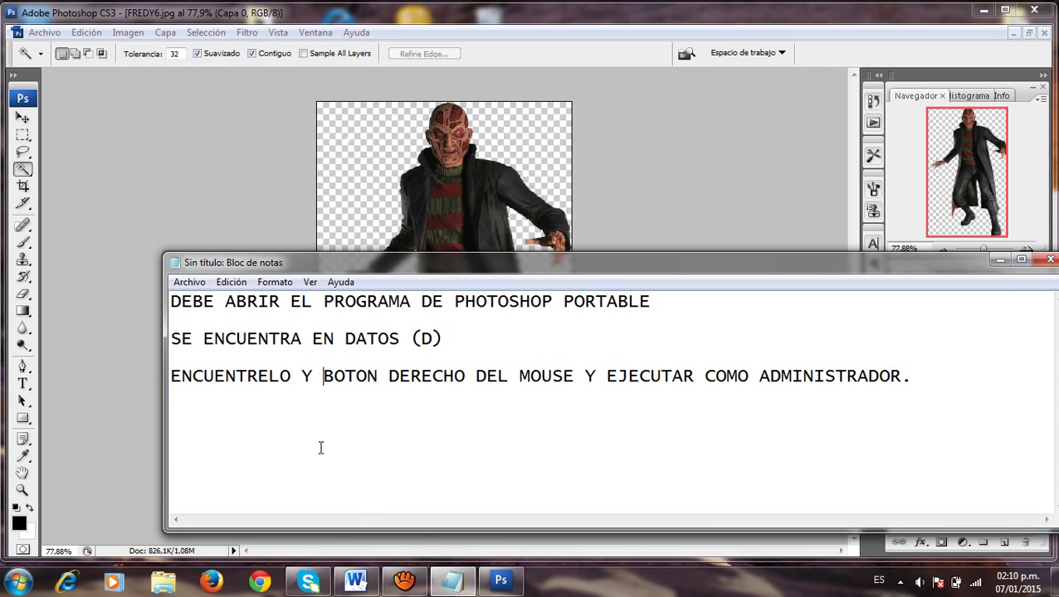
click(933, 379)
key(Return)
key(Return)
text(no)
key(BackSpace)
key(BackSpace)
text(para quita)
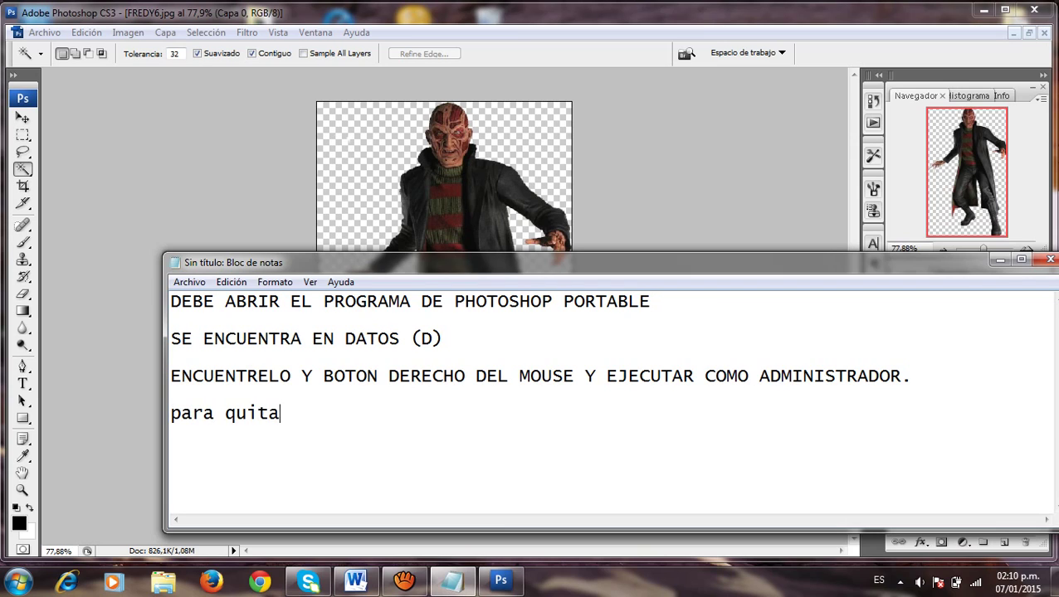
text(r la sele)
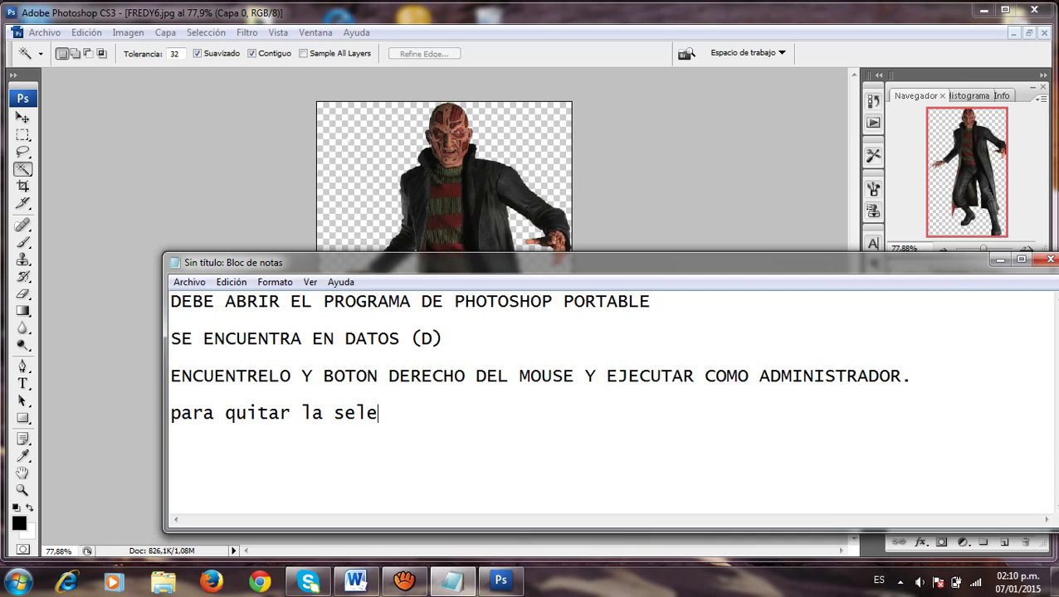
text(ccion )
text(con)
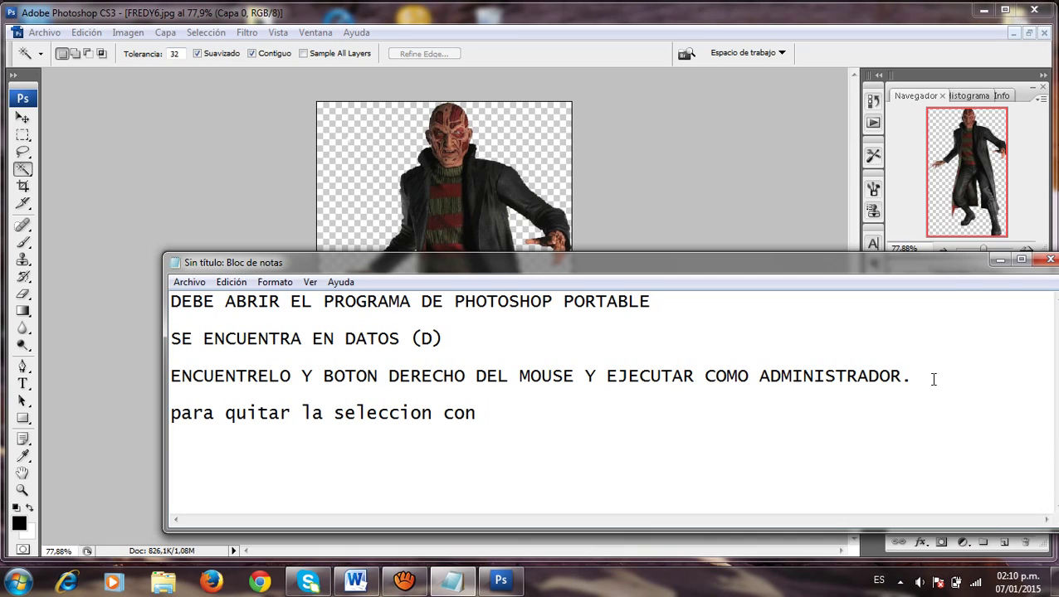
key(BackSpace)
key(BackSpace)
key(BackSpace)
text(opri)
text(miendo dos tec)
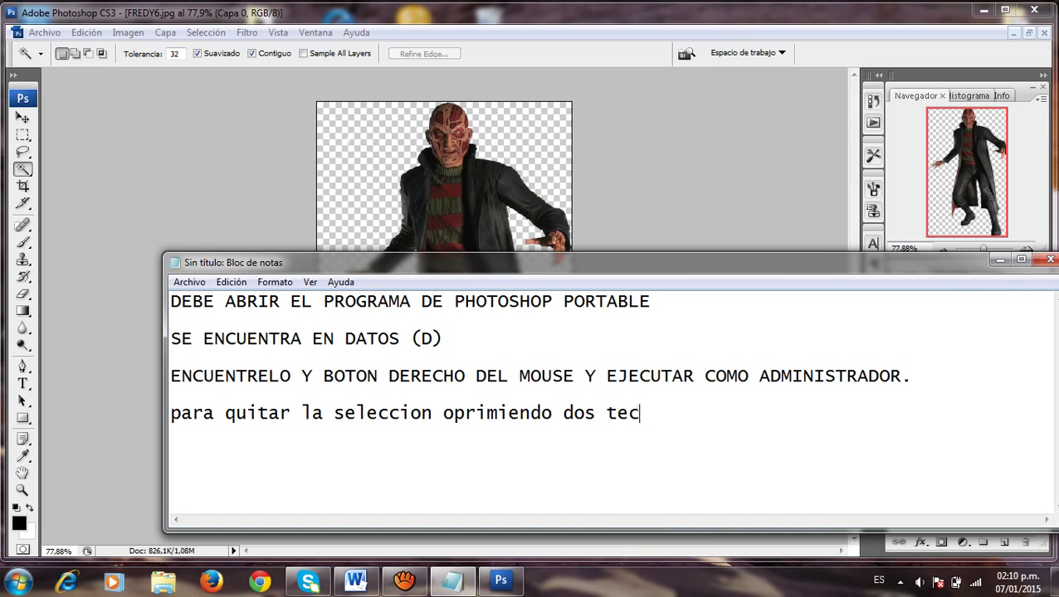
text(las: )
text(control)
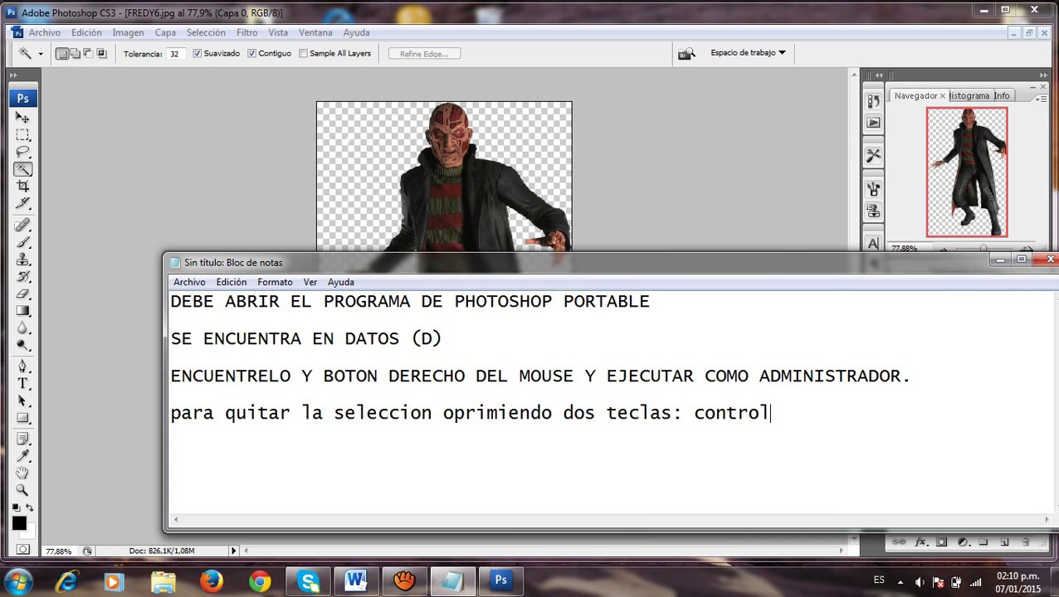
text( y D)
double_click(934, 379)
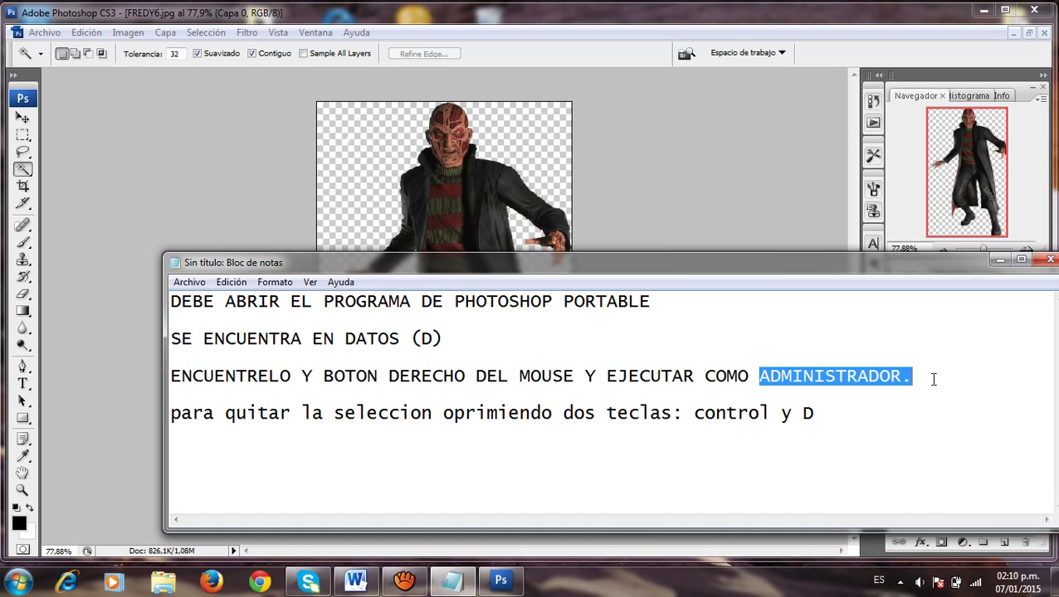
click(1000, 260)
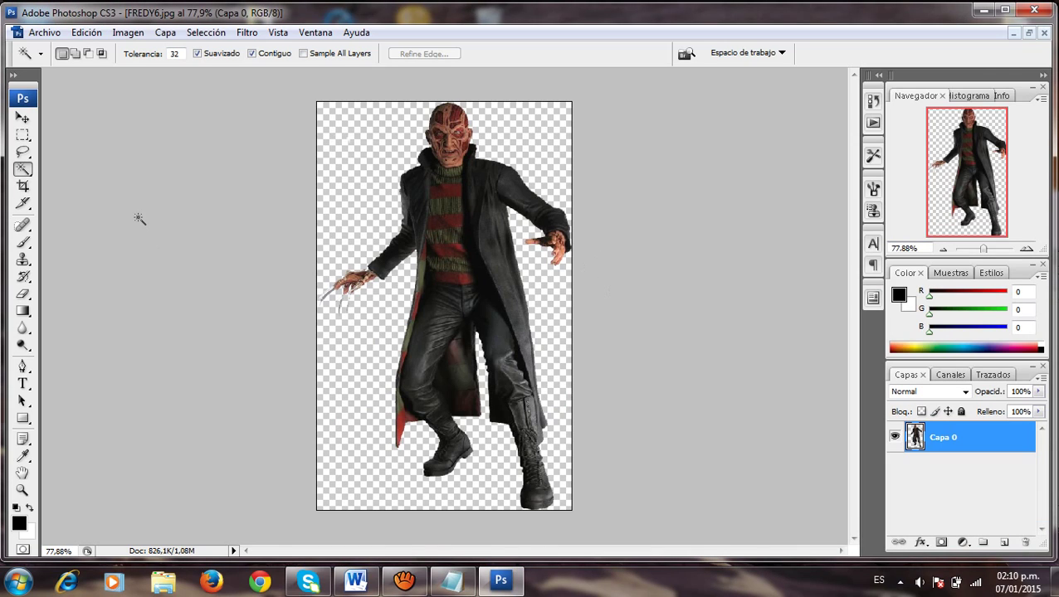
Select the whole FREDY6 canvas and copy the cut-out Freddy
click(206, 32)
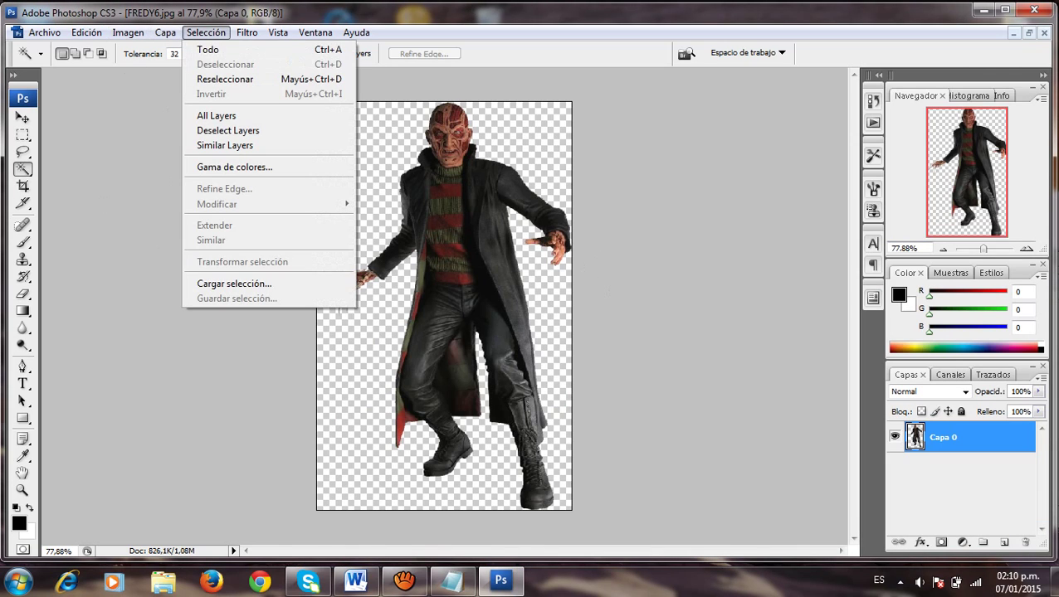
click(207, 50)
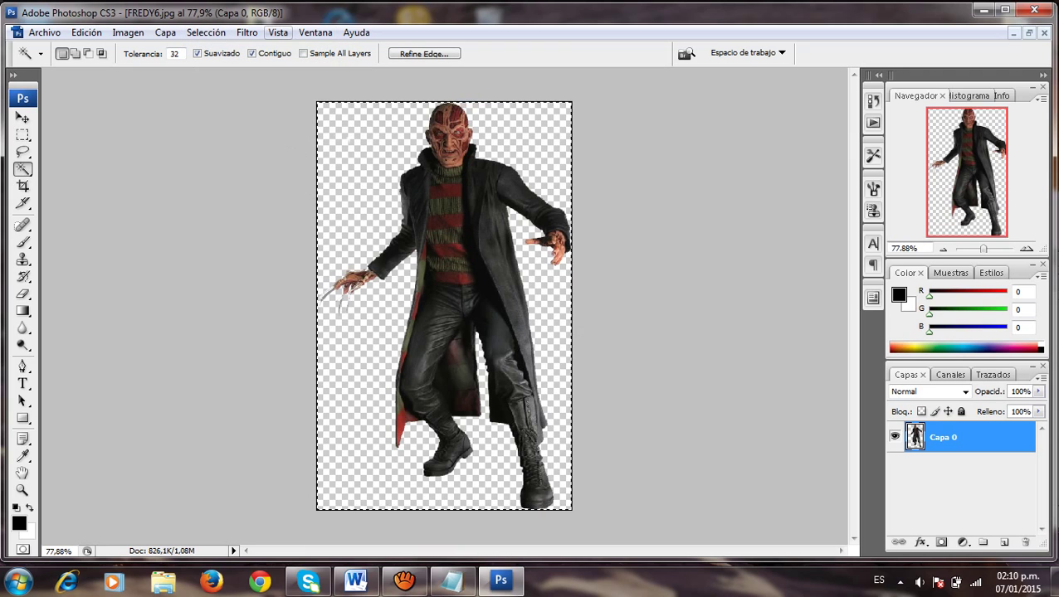
click(86, 32)
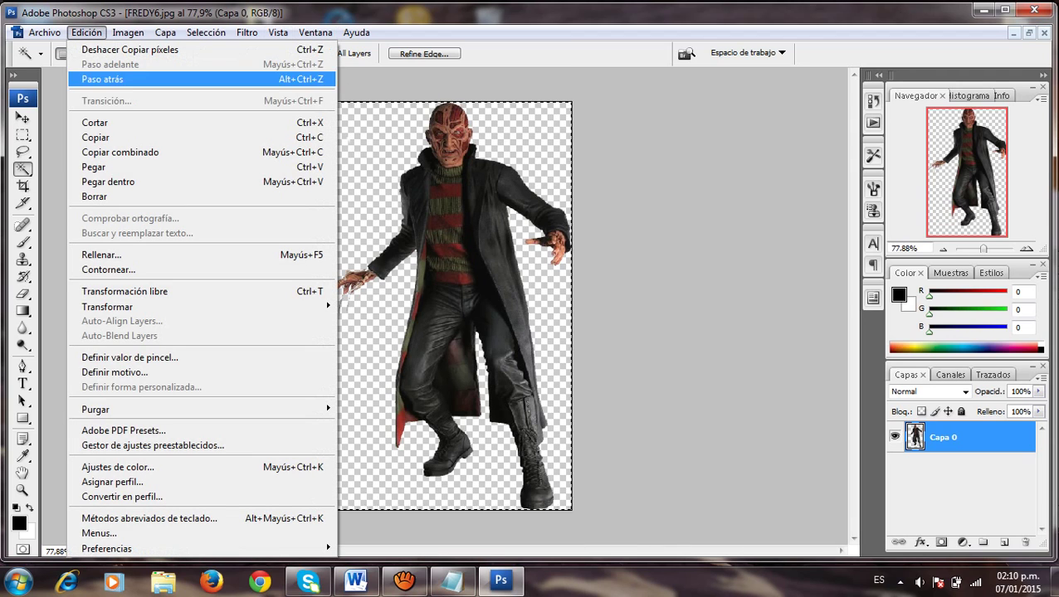
click(110, 138)
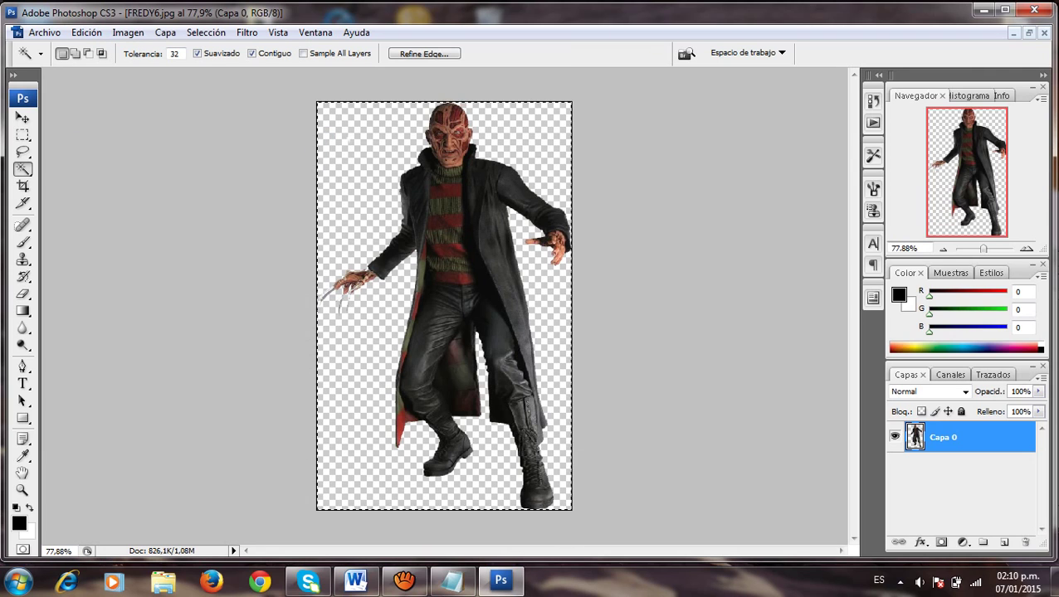
Paste Freddy into fondo draculas y lobo.jpg as a new layer
click(316, 32)
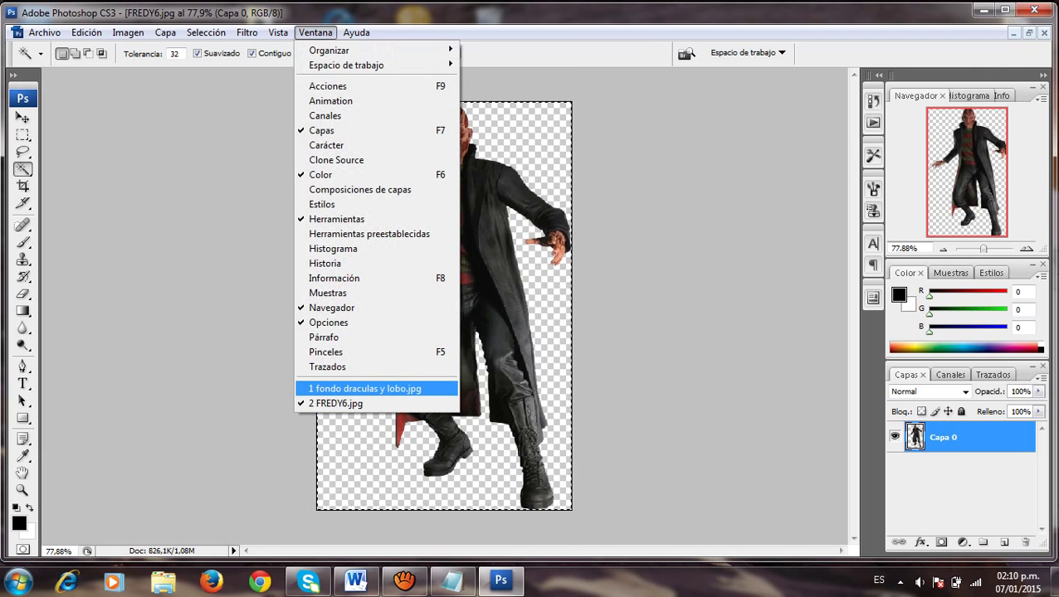
click(358, 390)
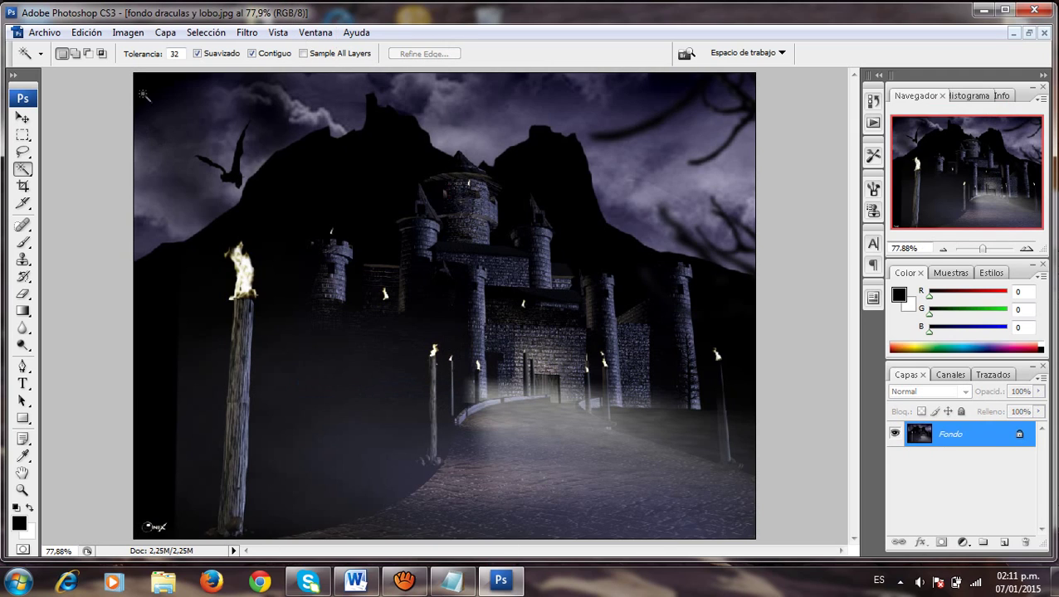
click(86, 33)
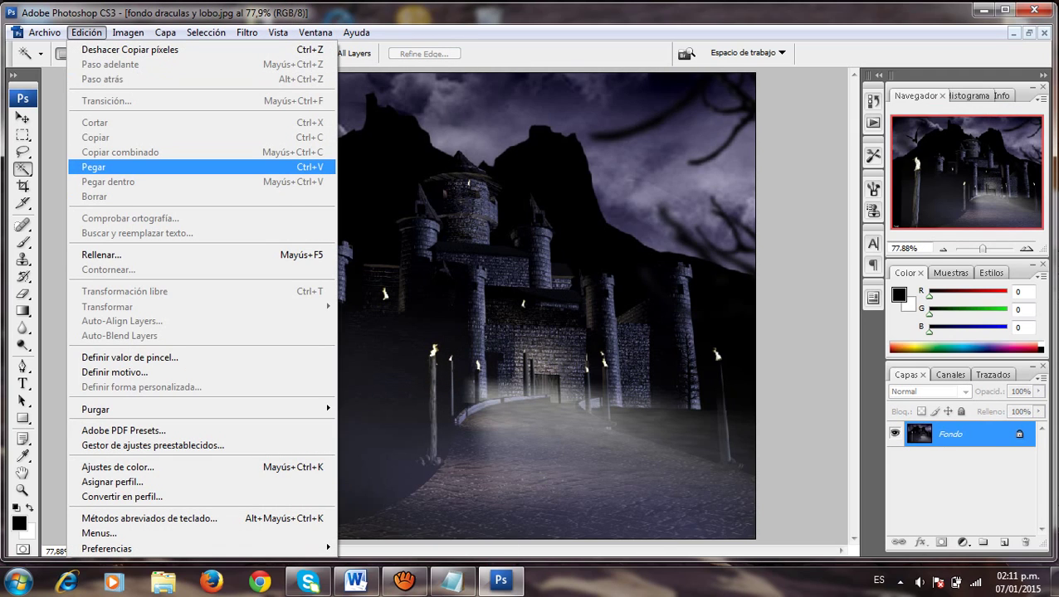
click(111, 167)
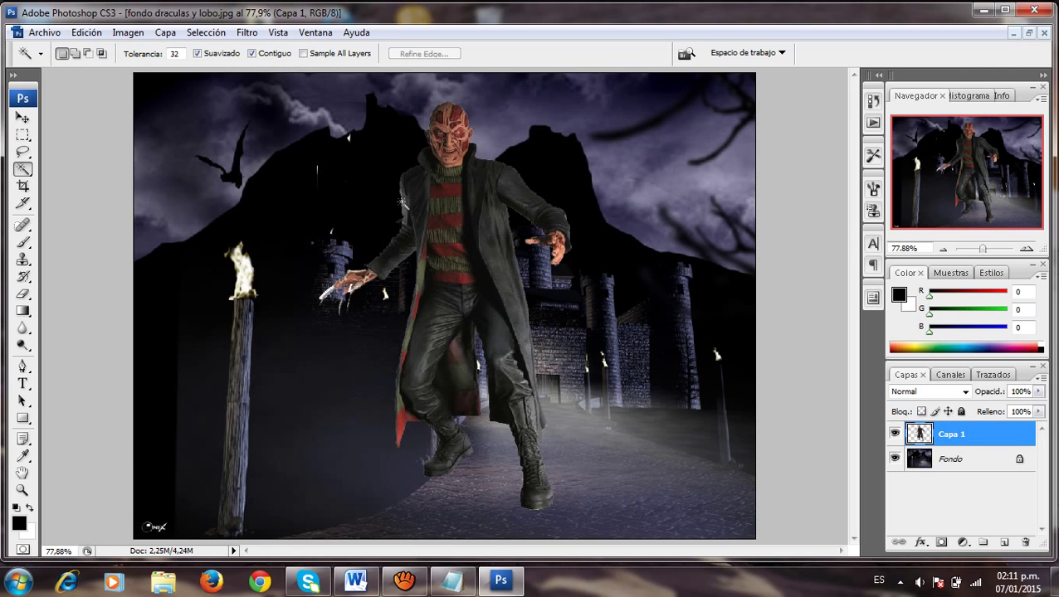
Move Freddy's Capa 1 right and down onto the castle path, checking the layers beneath
click(23, 117)
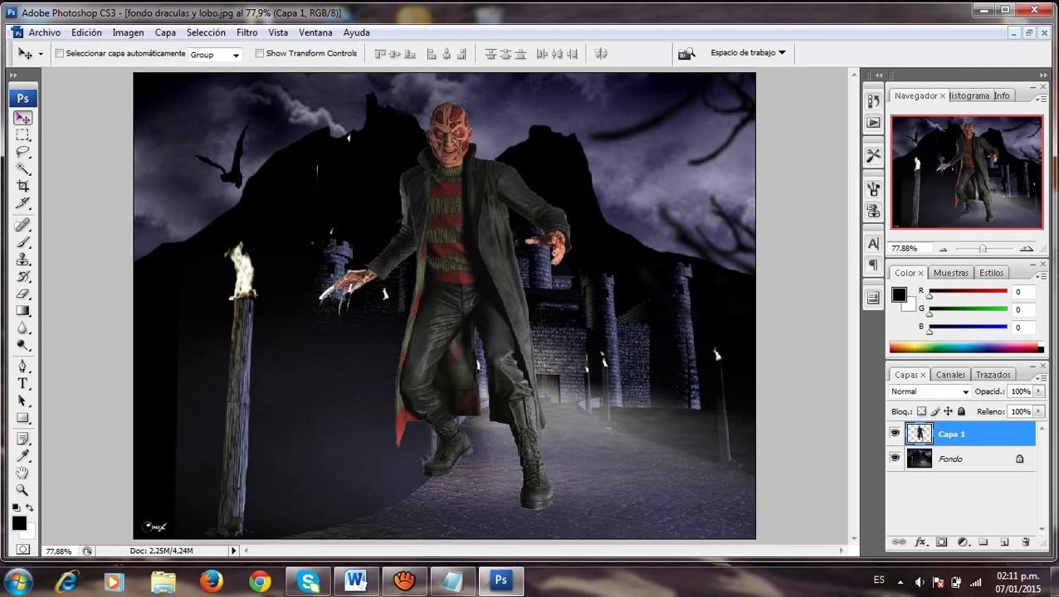
mouse_move(448, 316)
mouse_down()
mouse_move(531, 348)
mouse_move(492, 353)
mouse_move(496, 369)
mouse_move(561, 355)
mouse_move(550, 357)
mouse_up()
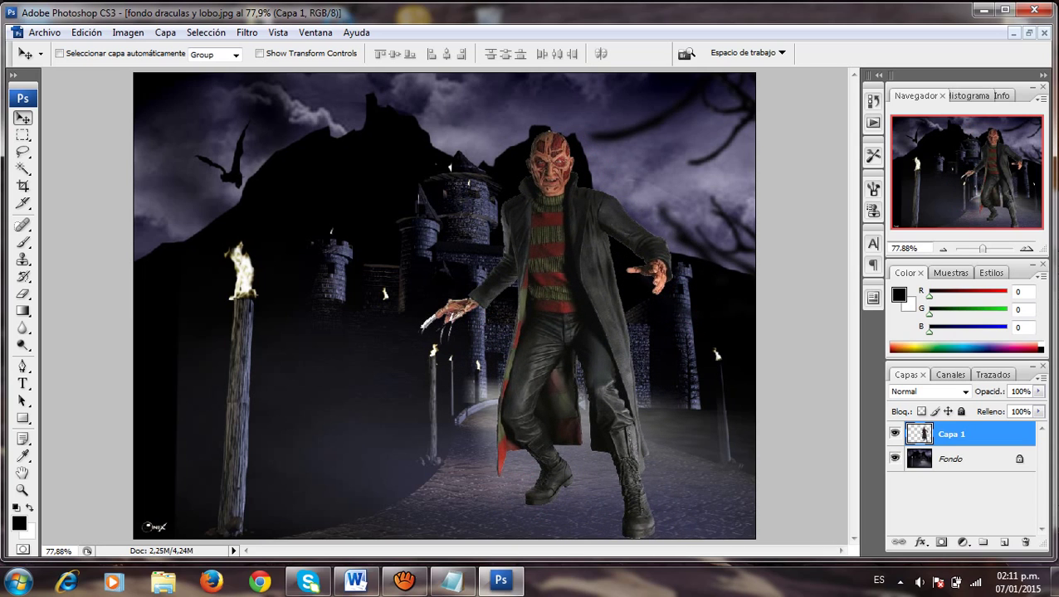
right_click(549, 237)
click(581, 249)
right_click(551, 234)
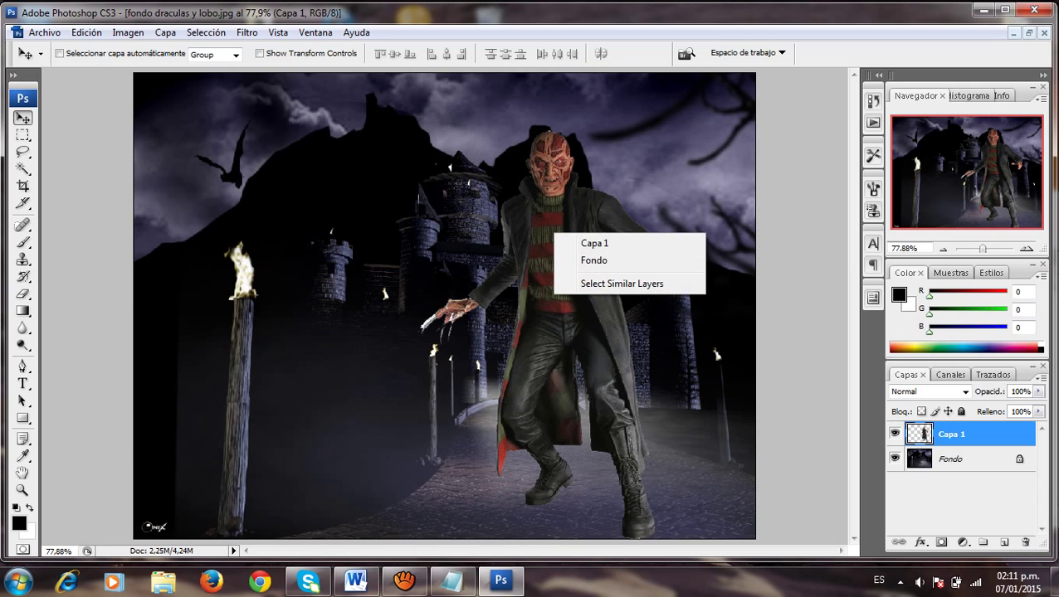
key(Escape)
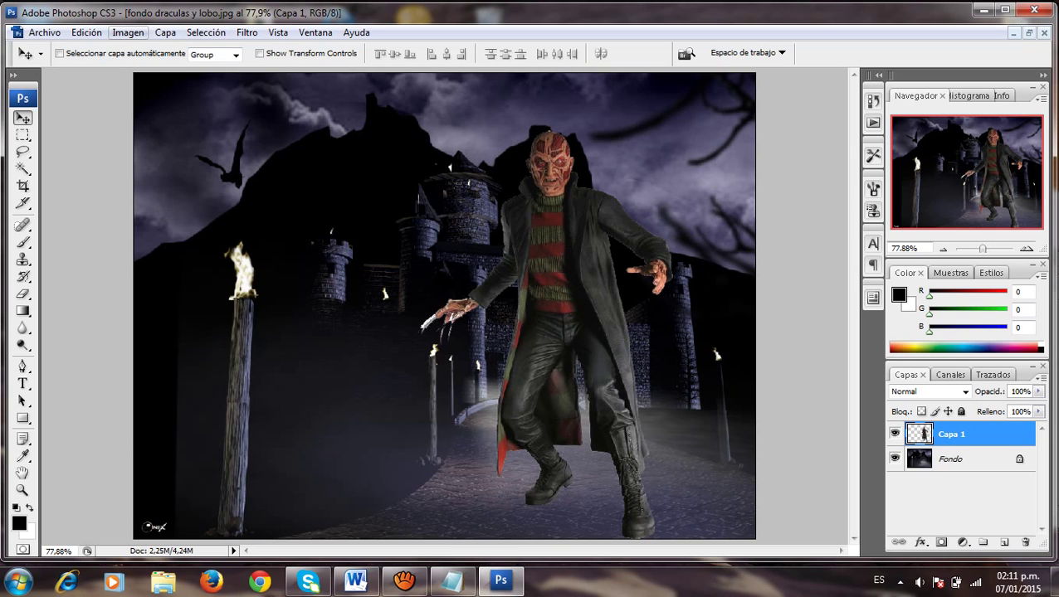
click(87, 32)
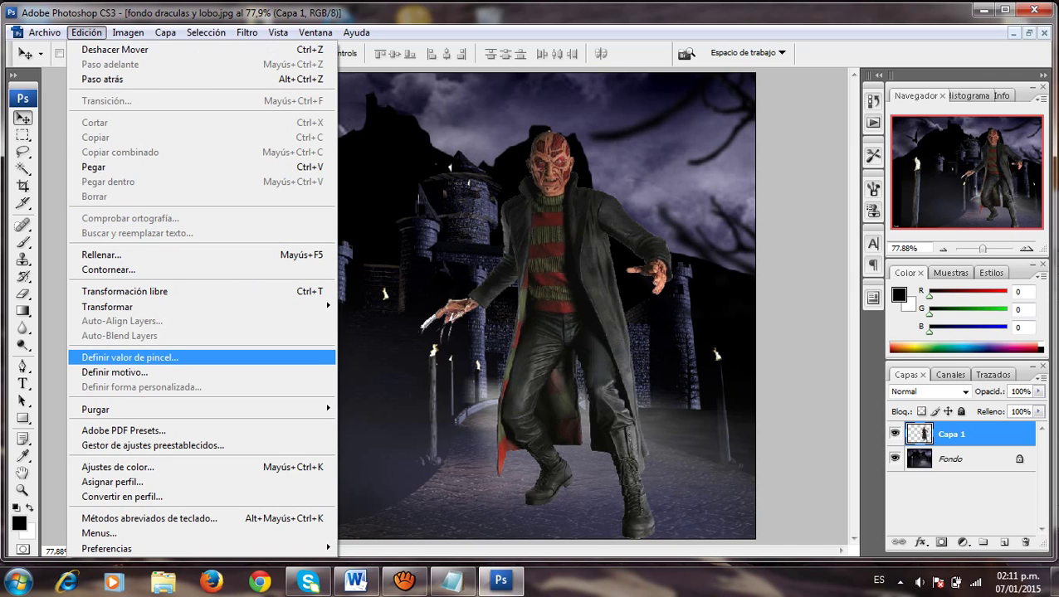
Scale Freddy down and set him lower on the castle road, applying the transform
click(125, 292)
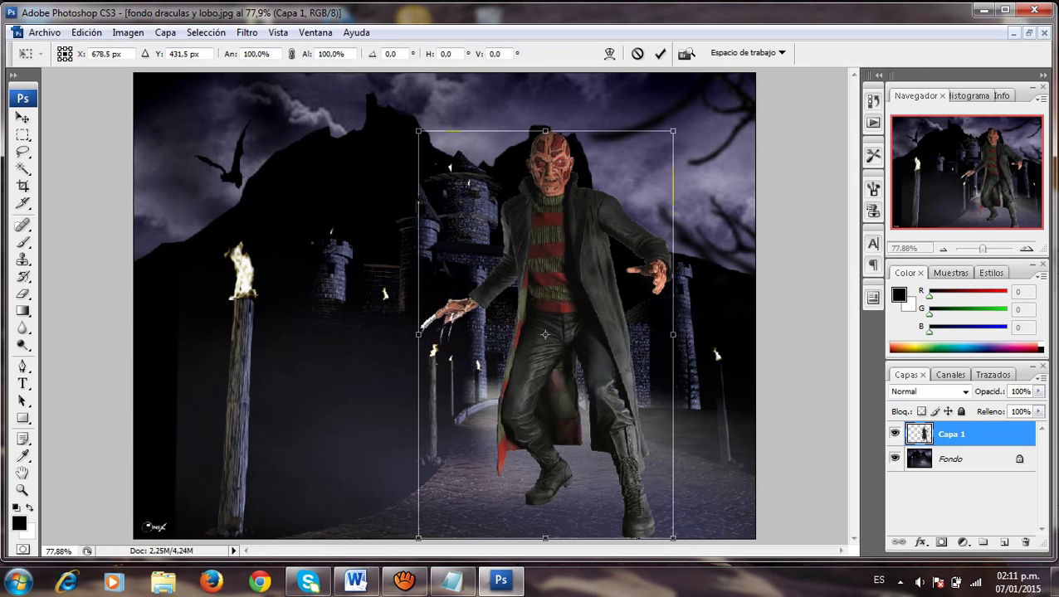
mouse_move(672, 130)
mouse_down()
mouse_move(660, 182)
mouse_move(634, 208)
mouse_move(605, 284)
mouse_up()
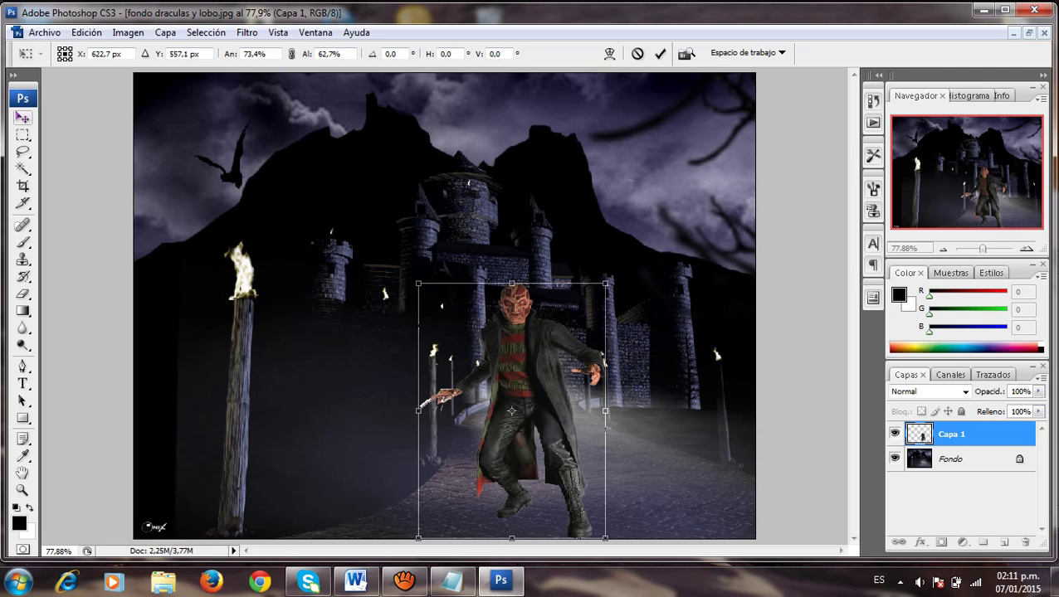
click(22, 118)
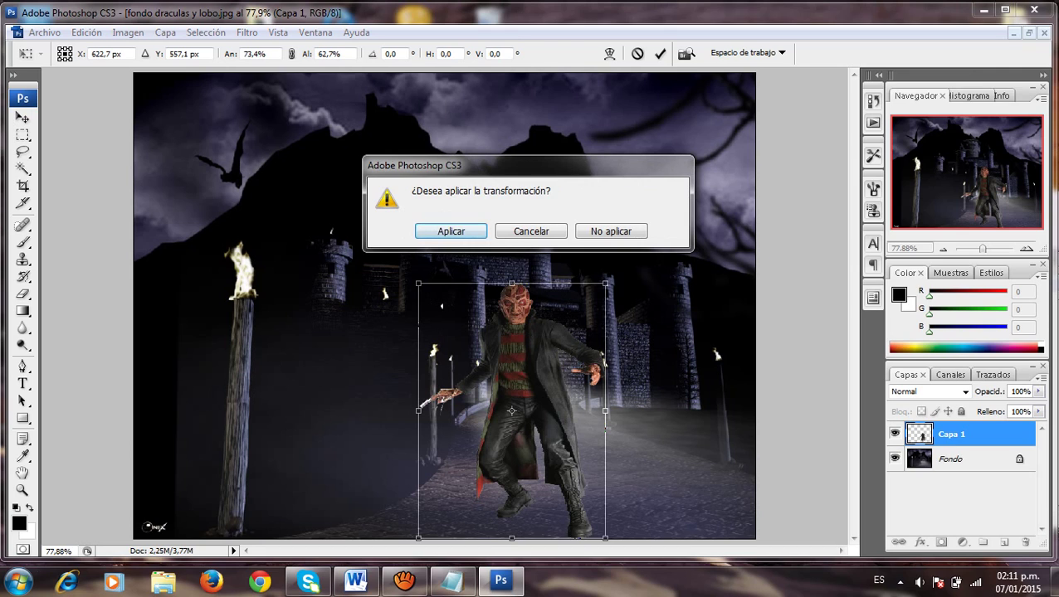
click(450, 231)
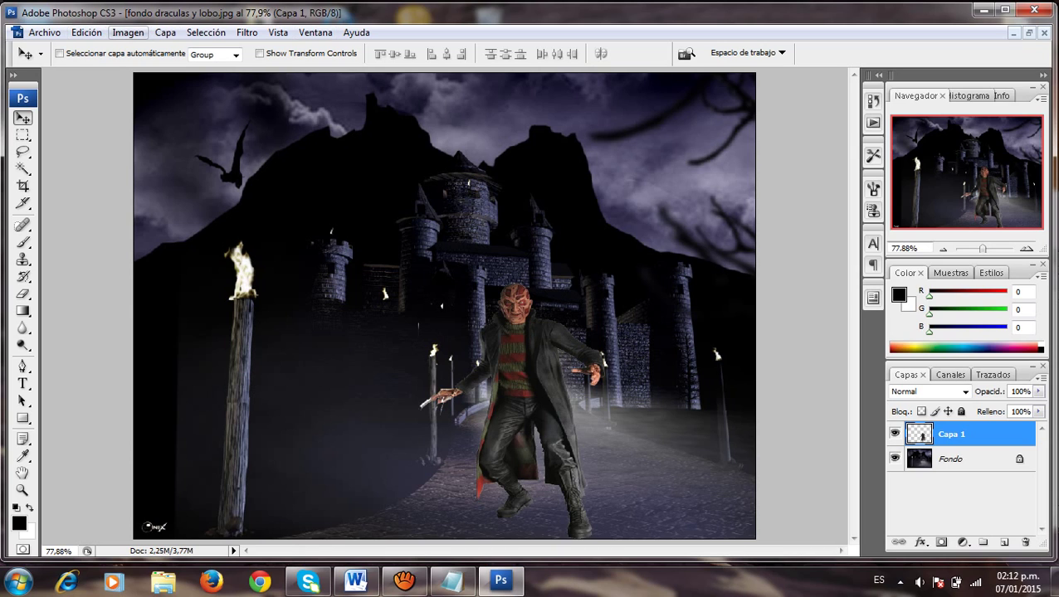
Give Freddy's Capa 1 a Brightness/Contrast boost of +39 brightness and +38 contrast
click(128, 32)
mouse_move(166, 72)
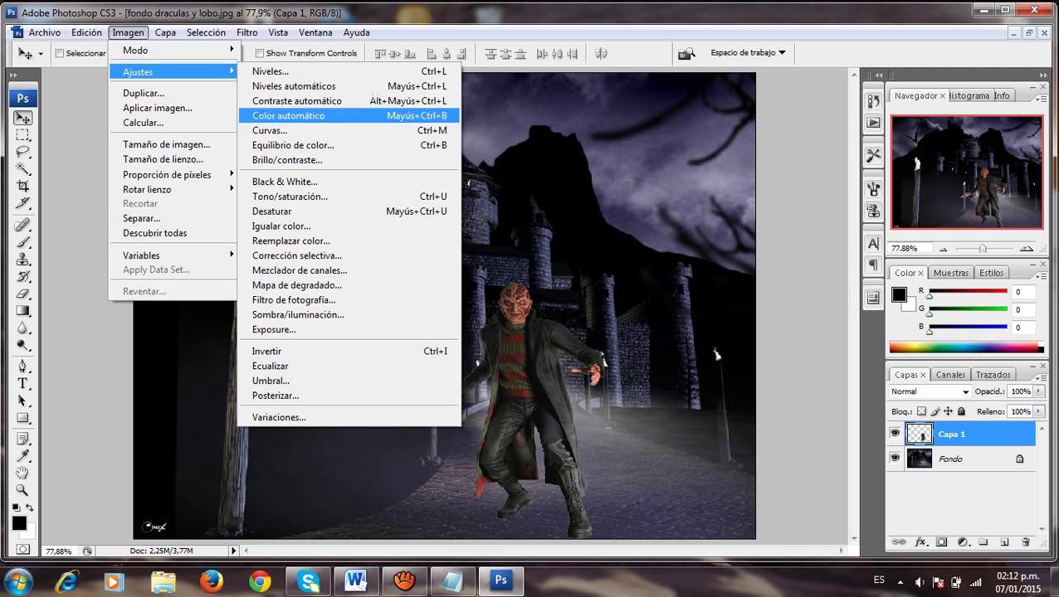
click(287, 159)
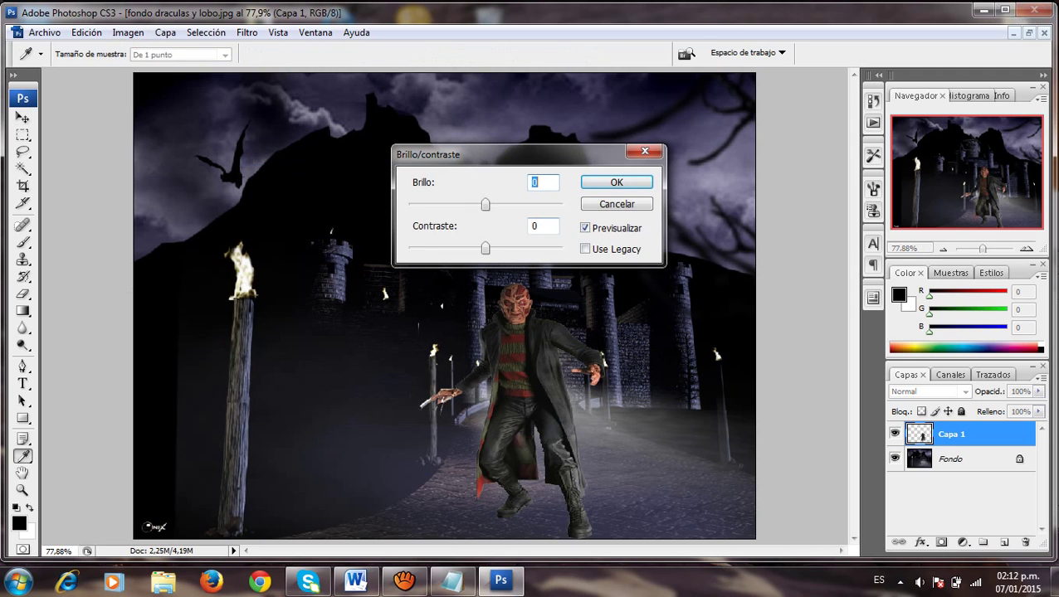
drag(485, 204, 506, 204)
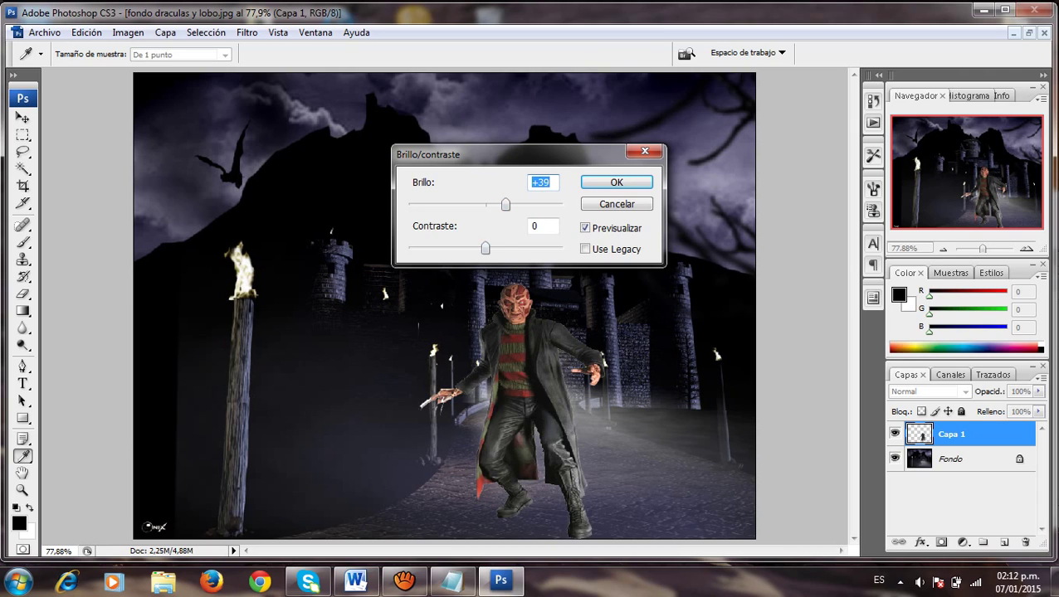
drag(485, 249, 515, 249)
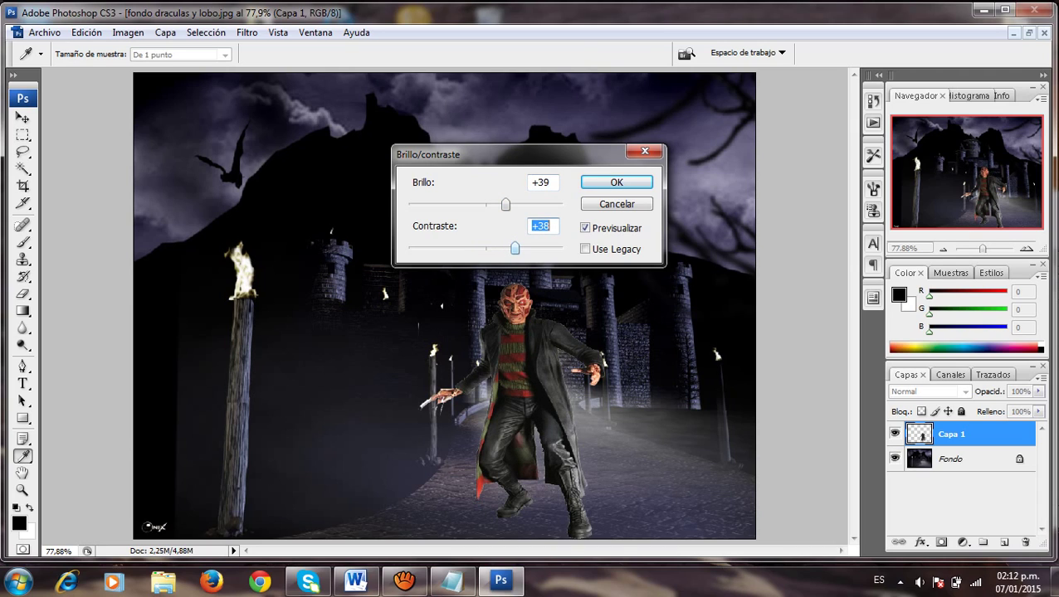
key(Return)
key(v)
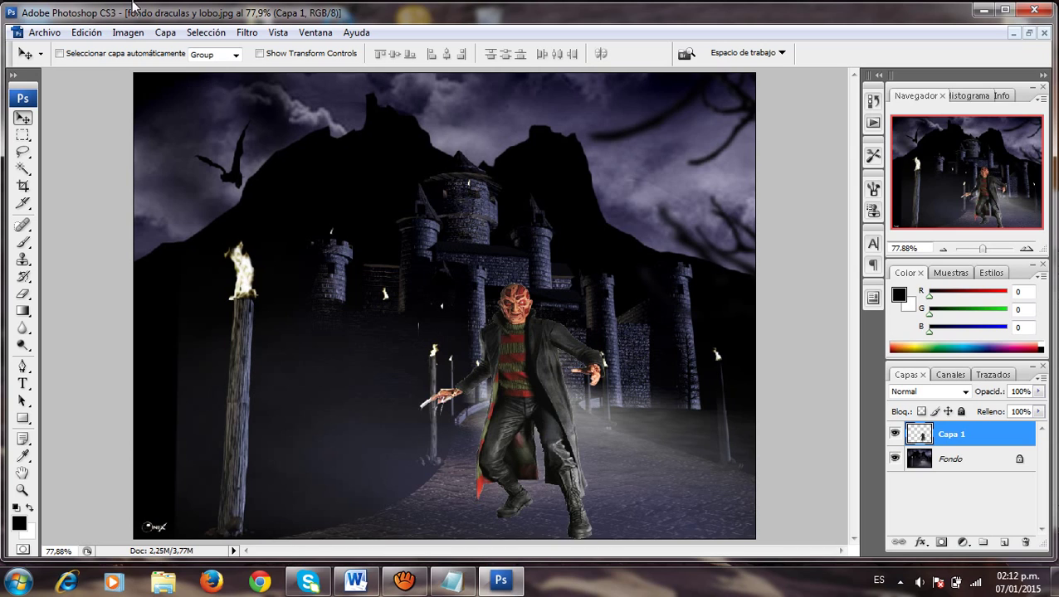
Open lobo3.jpg from the ALVARO > PHTOSHOP > MIEDO folder as a new document
click(86, 33)
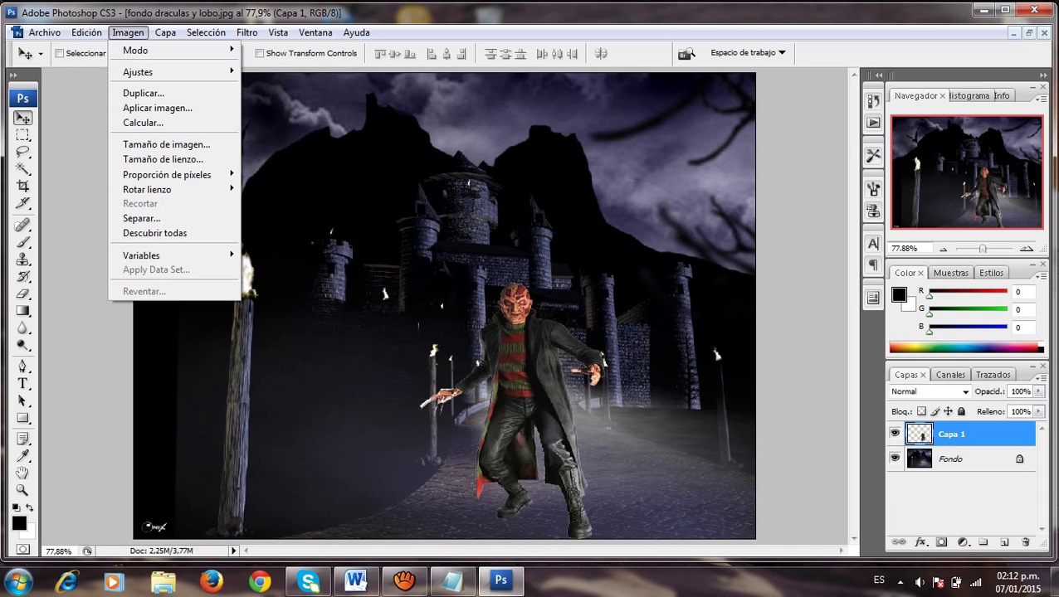
mouse_move(129, 32)
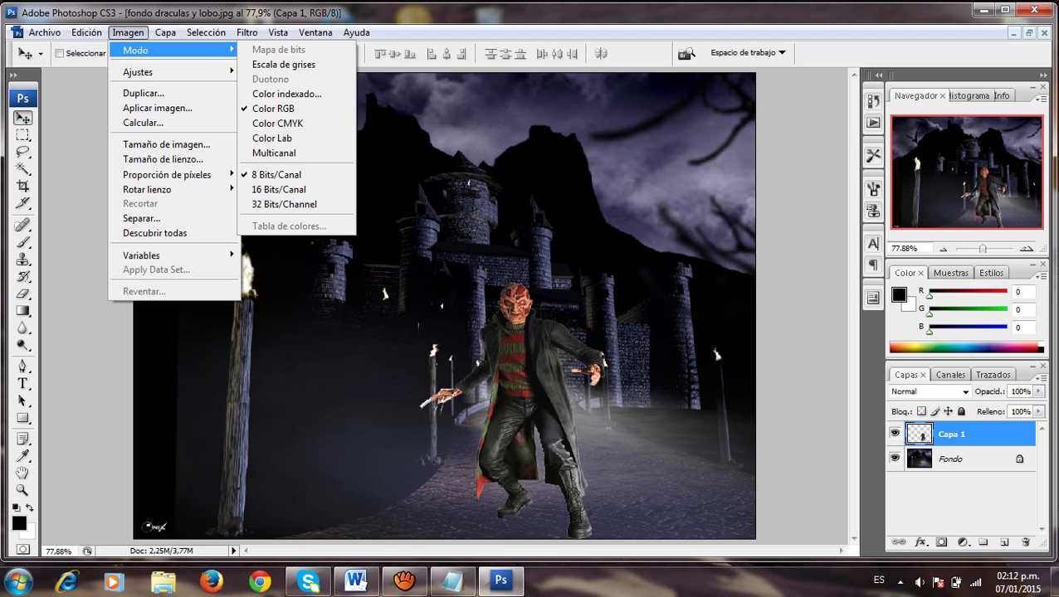
key(Left)
key(Left)
key(Left)
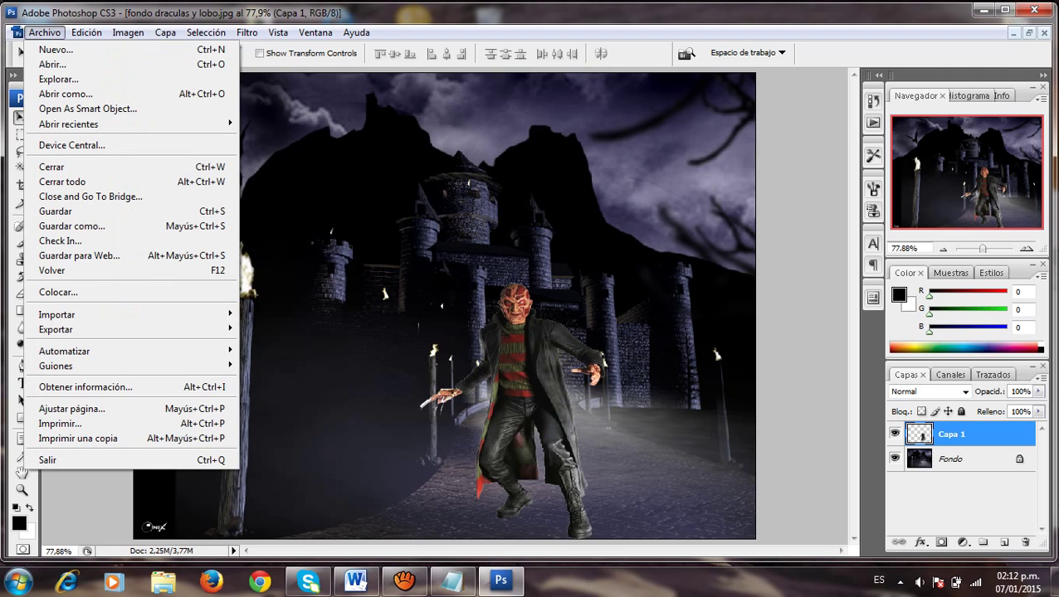
key(Down)
key(Down)
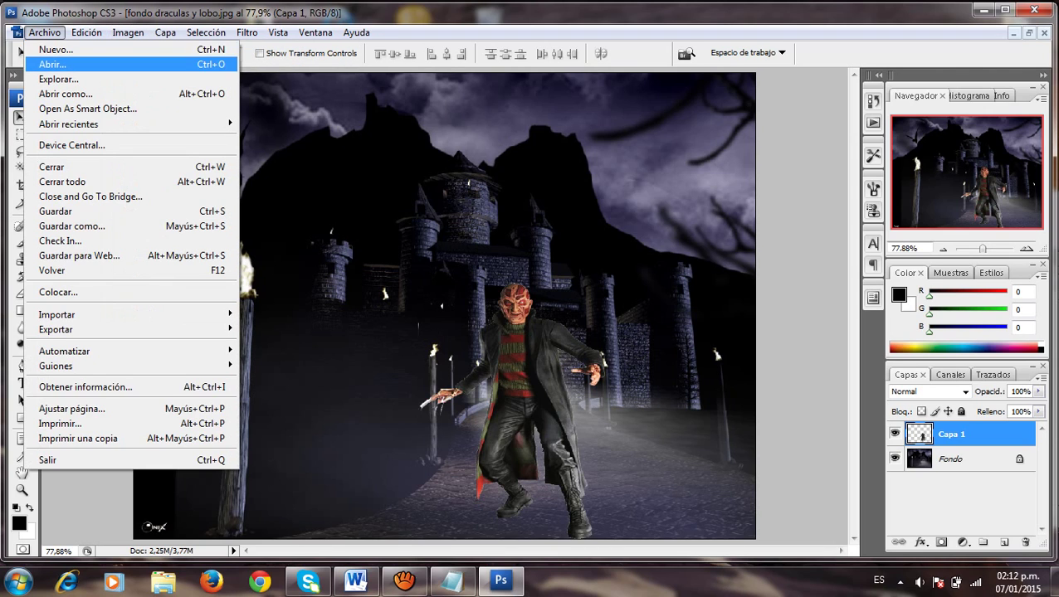
key(Return)
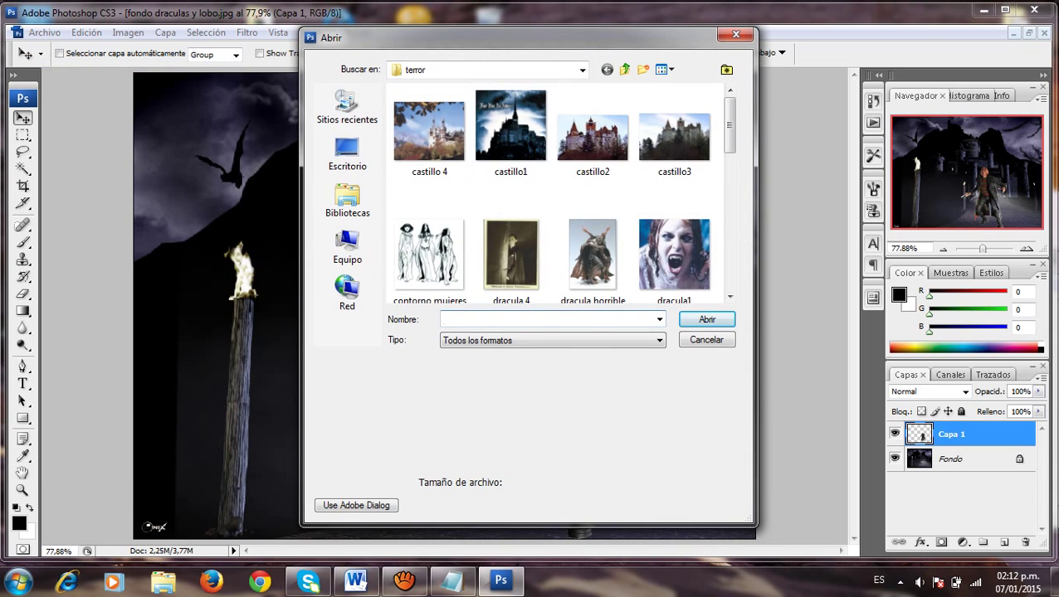
key(BackSpace)
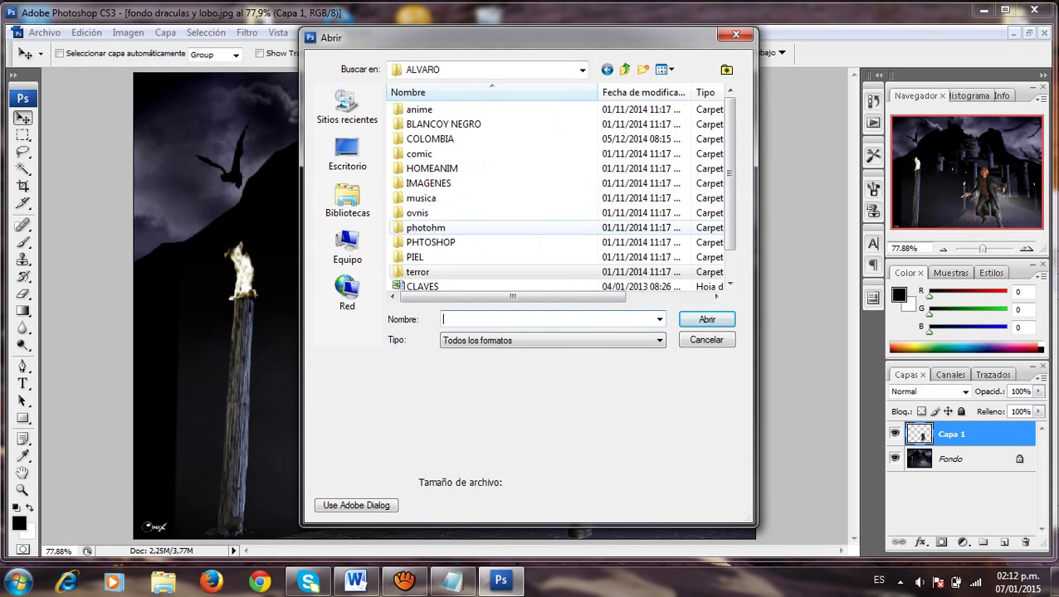
mouse_move(415, 257)
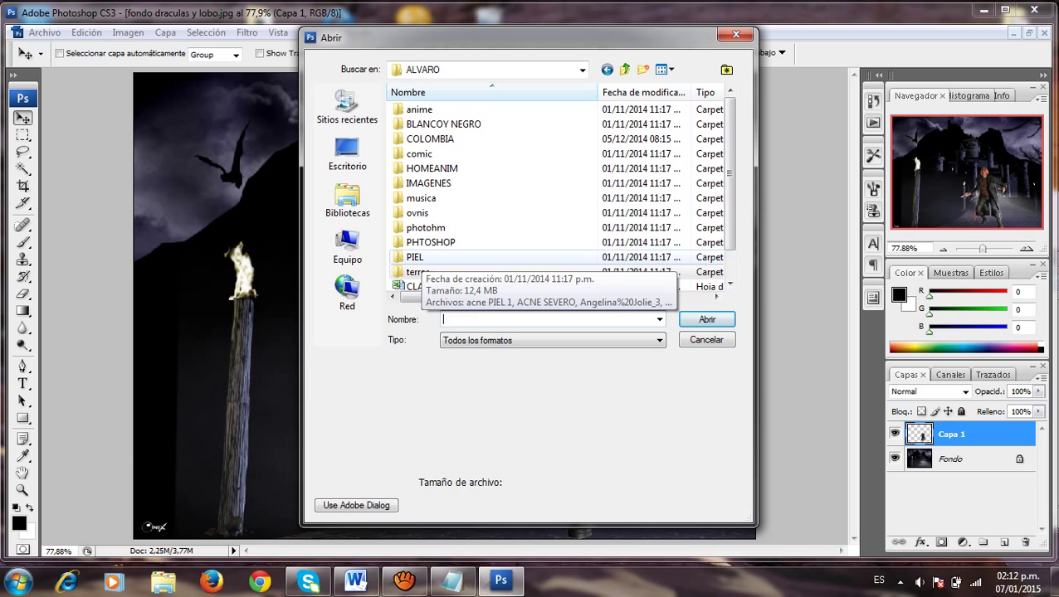
double_click(419, 227)
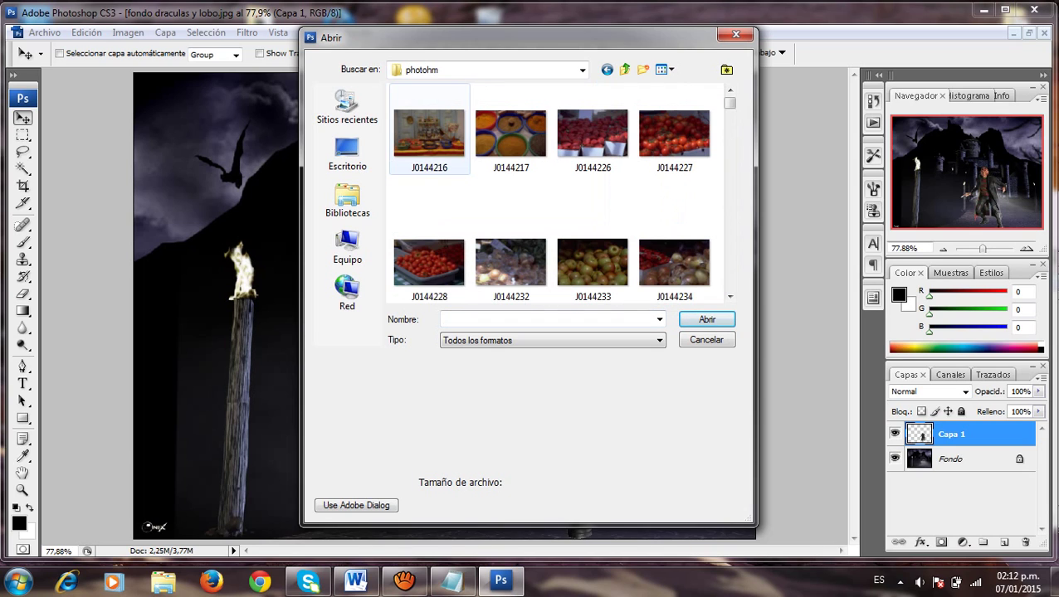
click(624, 69)
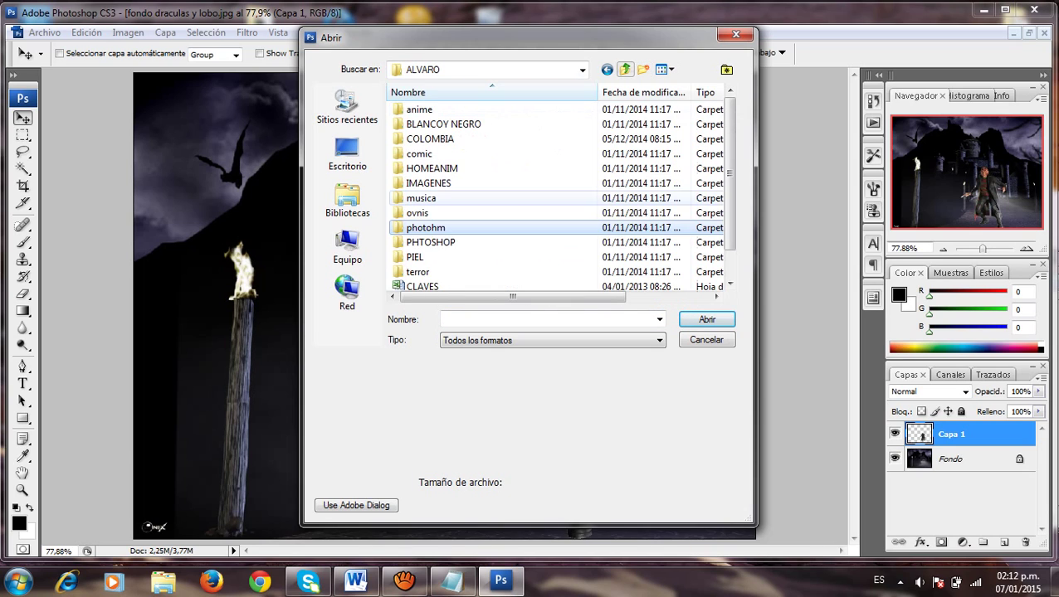
key(Down)
key(Return)
key(Down)
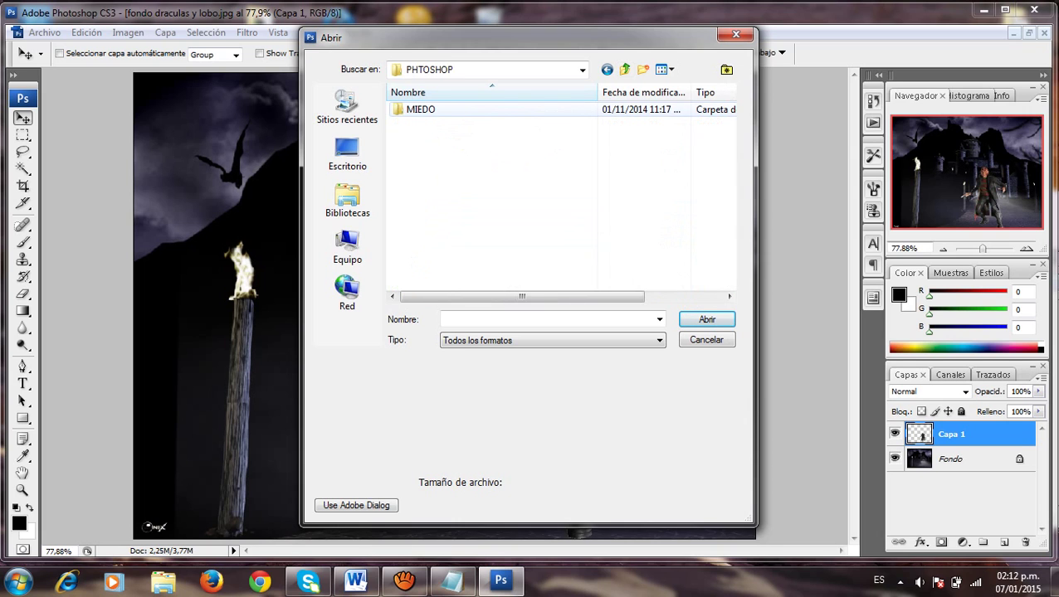
key(Return)
double_click(605, 257)
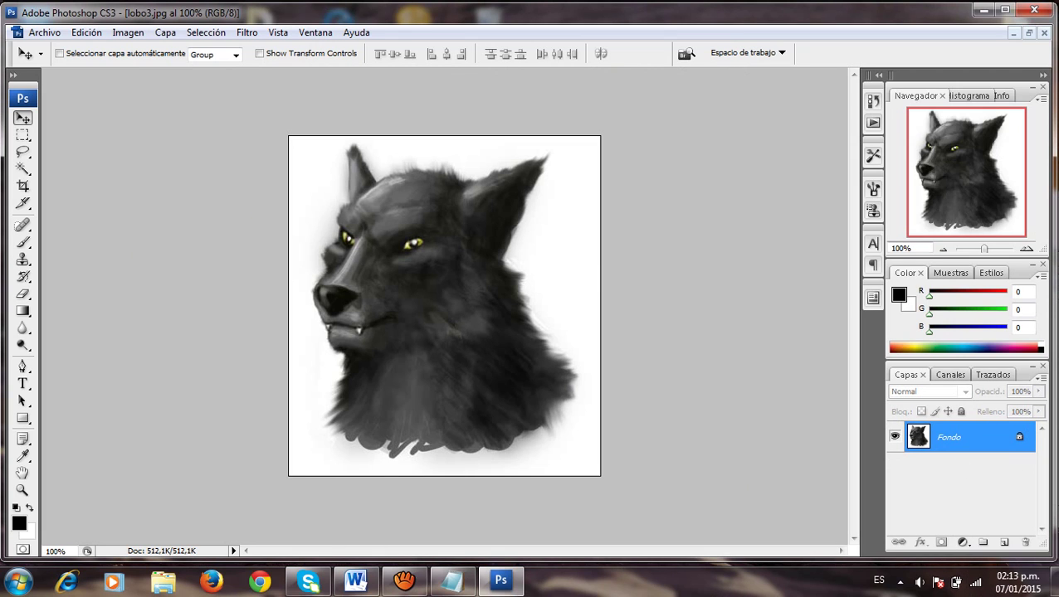
Convert the wolf's Fondo into Capa 0 and delete its white background with the Magic Wand
double_click(955, 437)
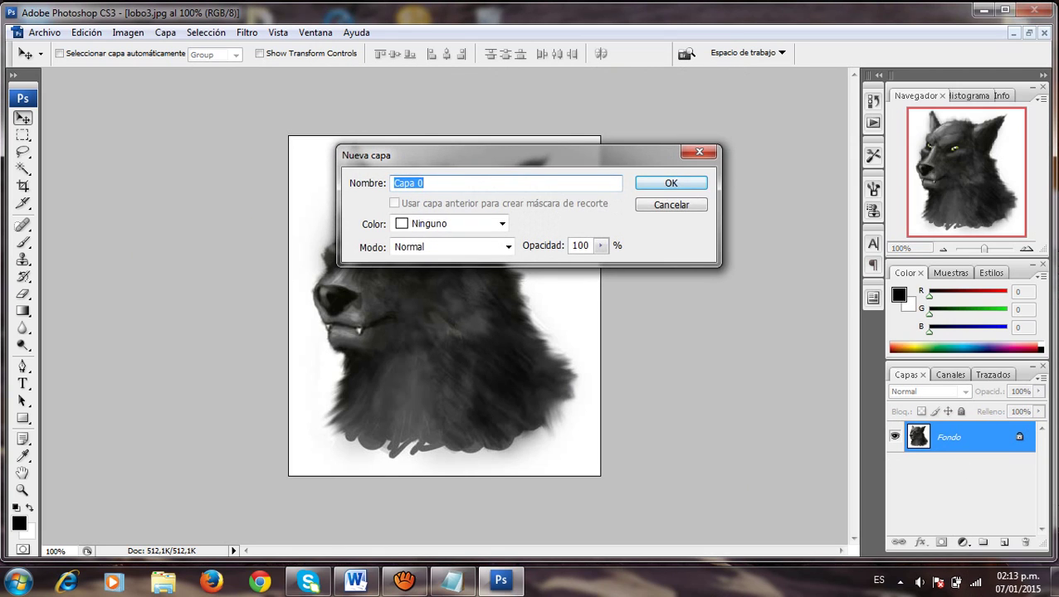
key(Return)
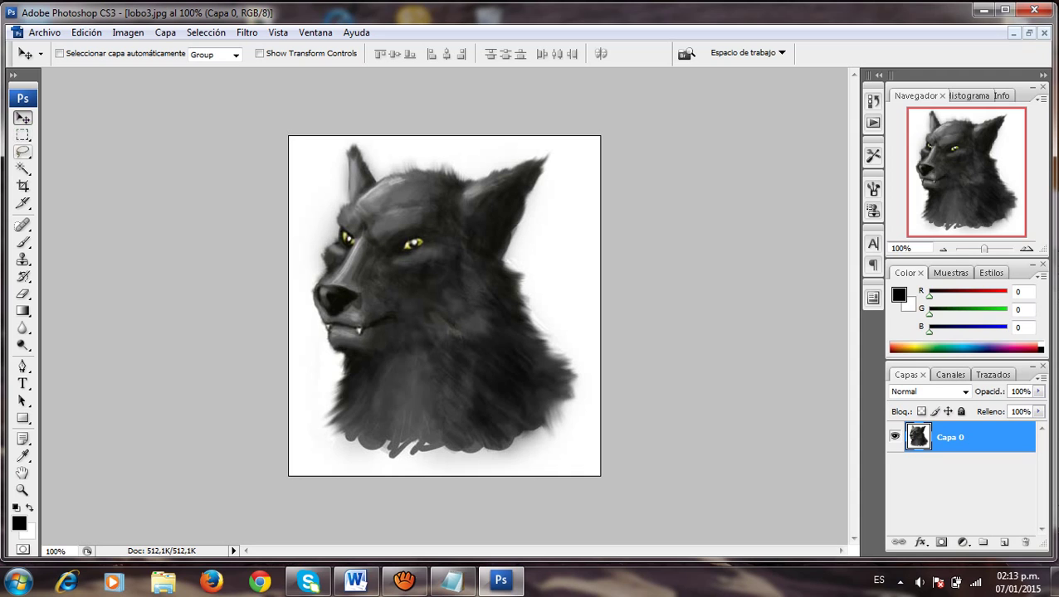
click(23, 168)
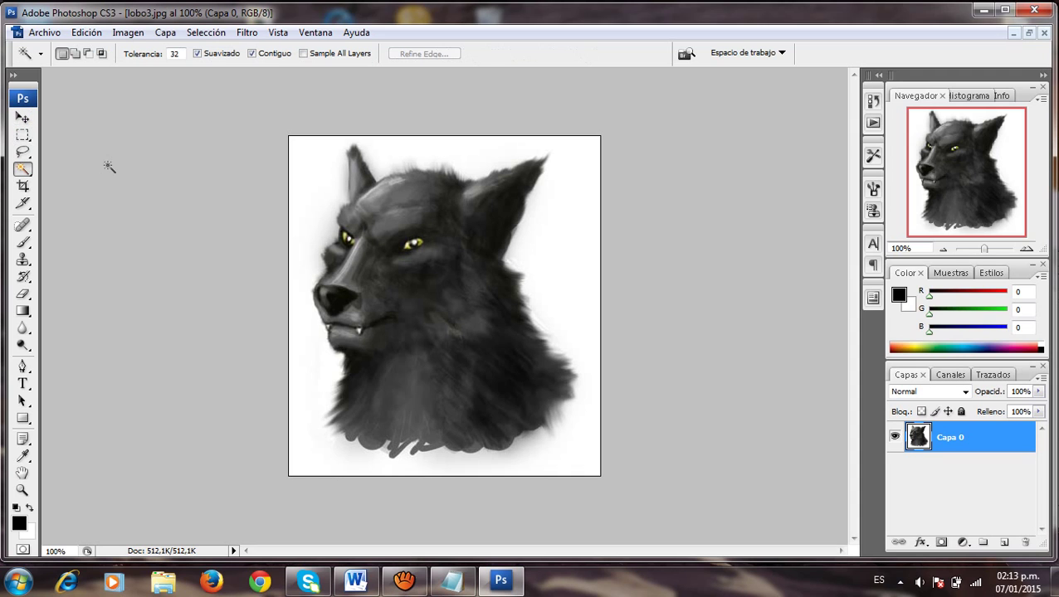
click(313, 196)
key(Delete)
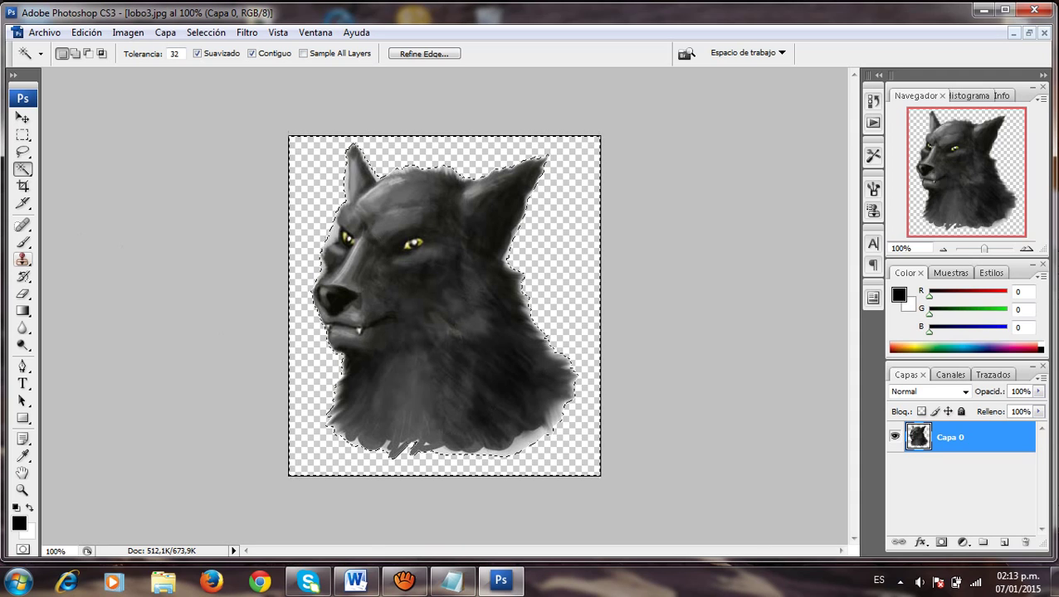
Erase the ragged fringe under the wolf's neck and along its head, deselecting with Ctrl+D
click(23, 294)
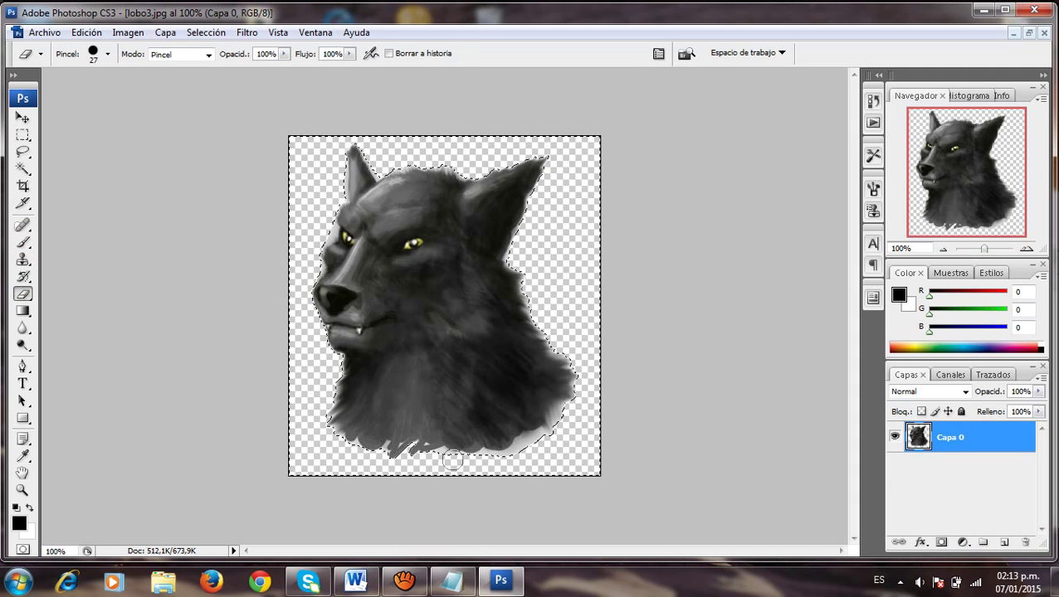
drag(439, 457, 415, 453)
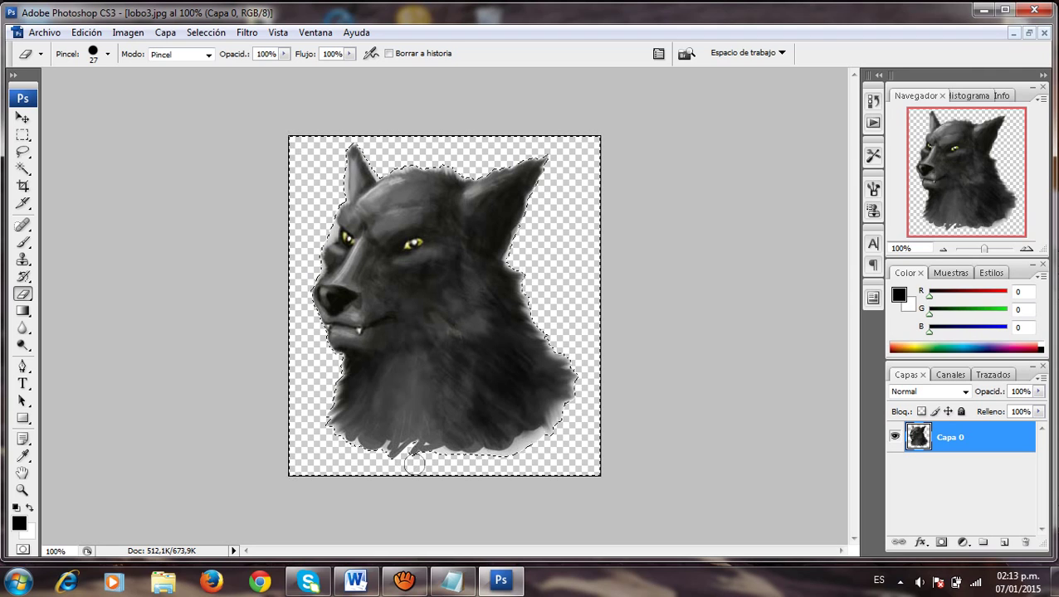
key(ctrl+d)
mouse_move(422, 463)
mouse_down()
mouse_move(418, 452)
mouse_move(362, 455)
mouse_move(316, 417)
mouse_move(334, 362)
mouse_up()
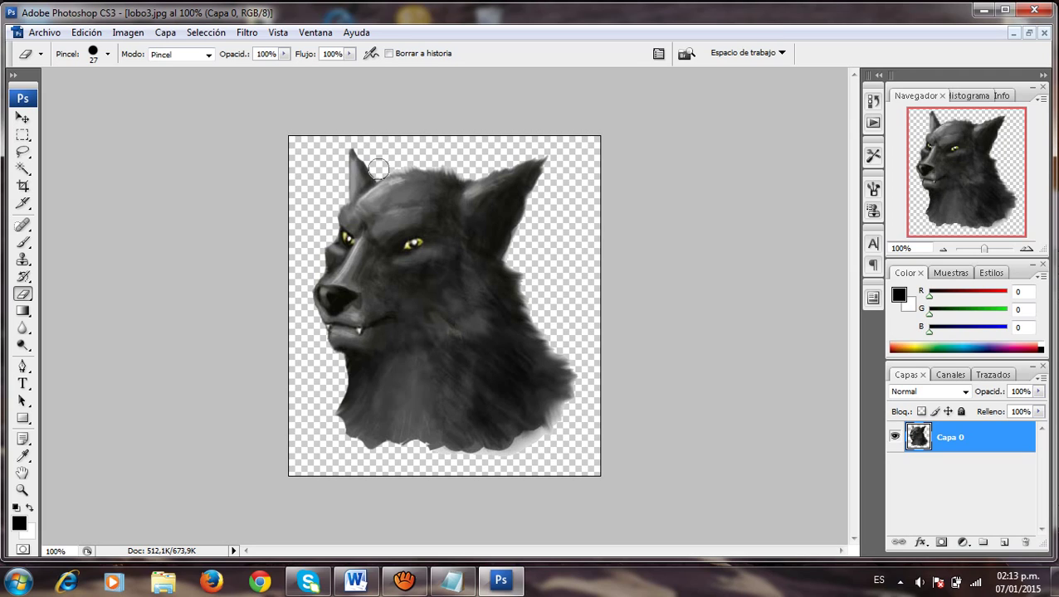
mouse_move(378, 170)
mouse_down()
mouse_move(435, 159)
mouse_move(492, 167)
mouse_move(561, 151)
mouse_move(510, 259)
mouse_move(543, 201)
mouse_move(516, 259)
mouse_move(556, 336)
mouse_move(538, 322)
mouse_move(579, 360)
mouse_move(556, 432)
mouse_move(494, 453)
mouse_move(559, 408)
mouse_move(589, 406)
mouse_up()
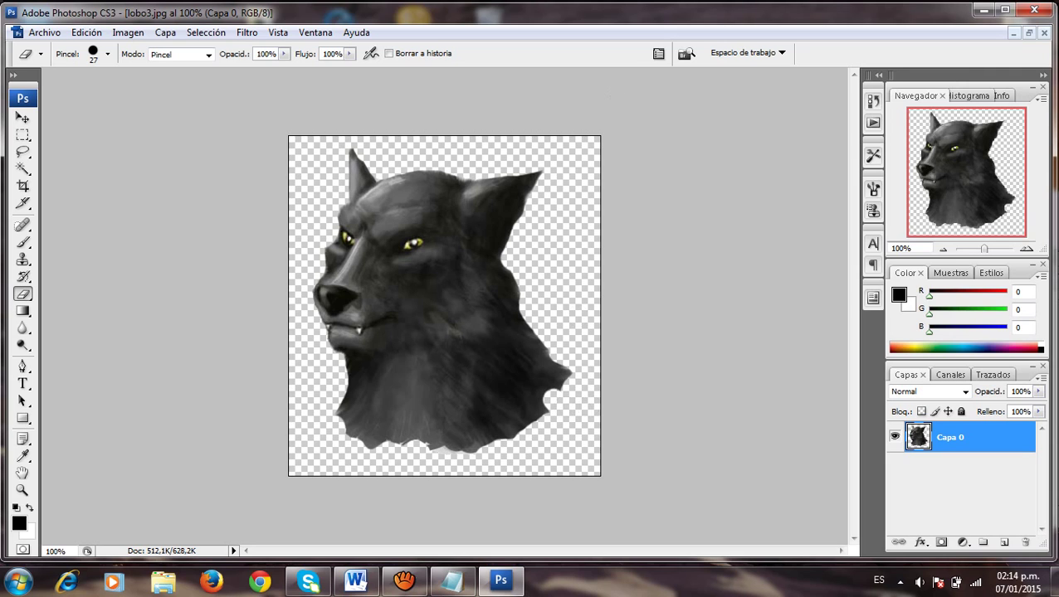
click(87, 33)
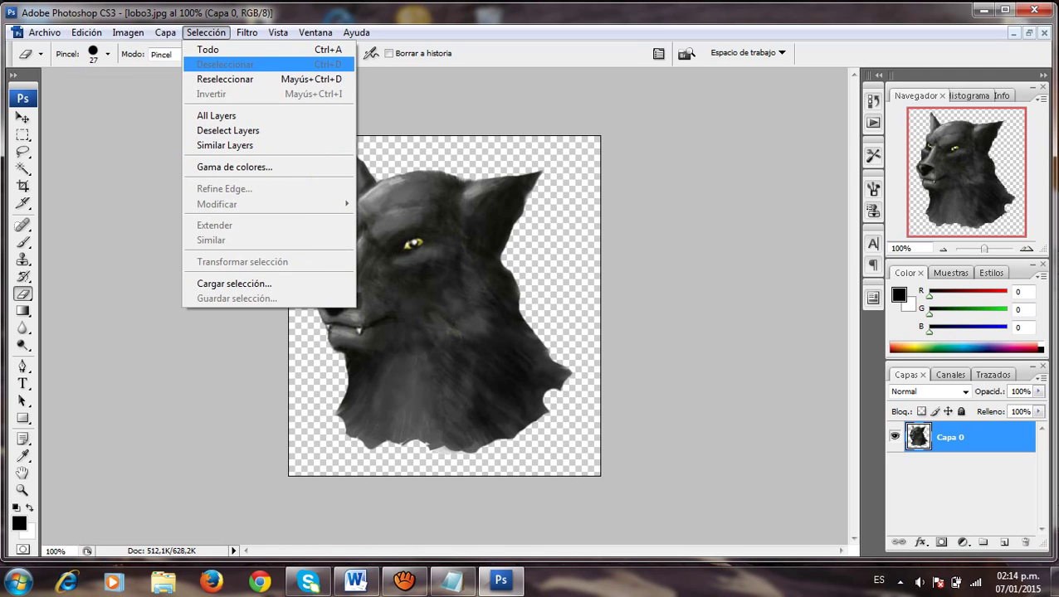
Select the whole wolf canvas and copy the cut-out head
click(208, 49)
click(86, 32)
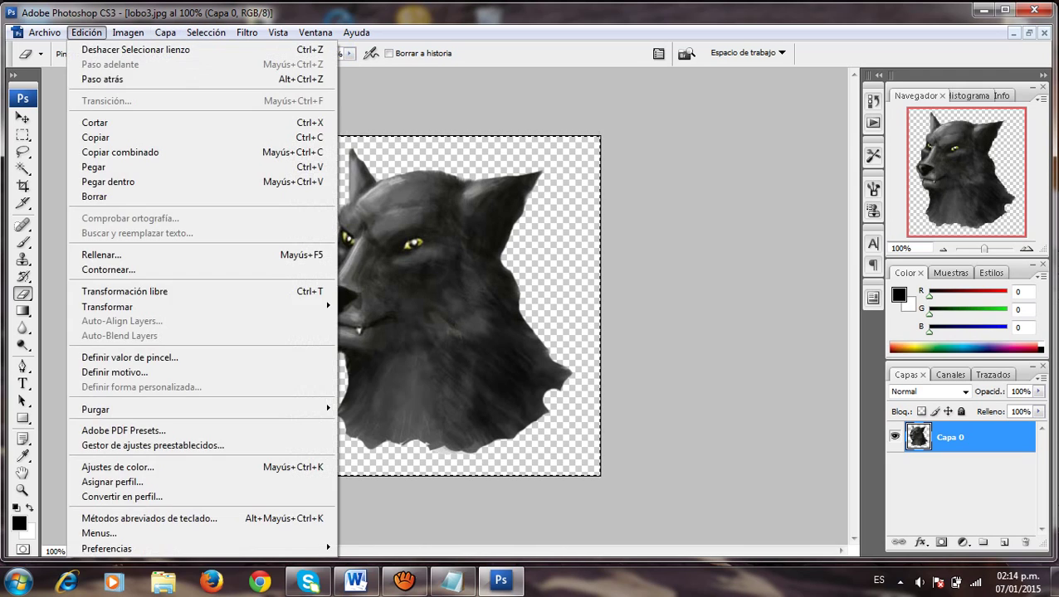
click(85, 139)
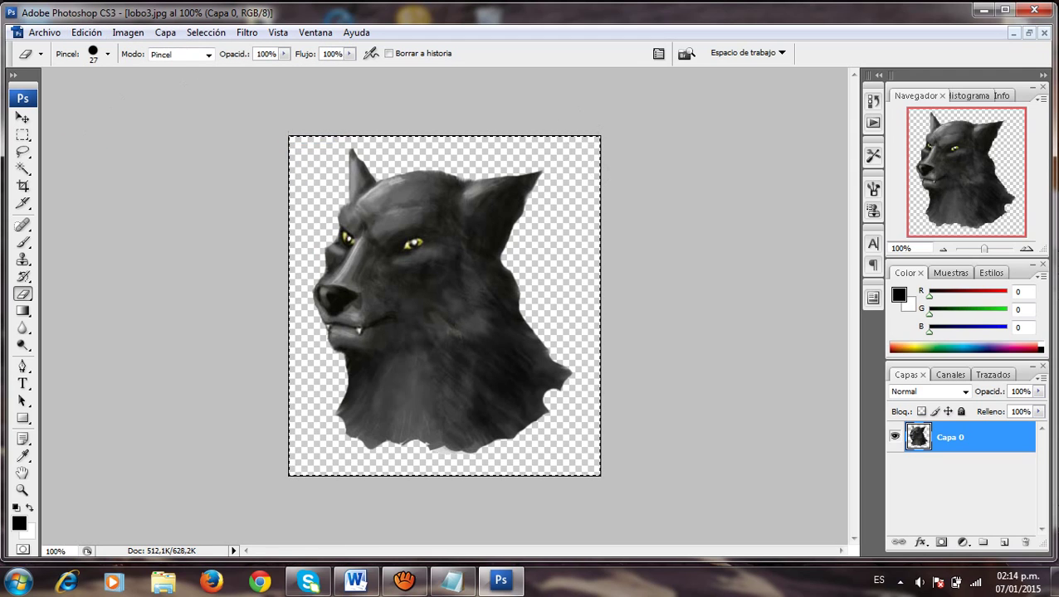
Paste the wolf head into the fondo draculas y lobo.jpg castle scene as Capa 2
click(315, 33)
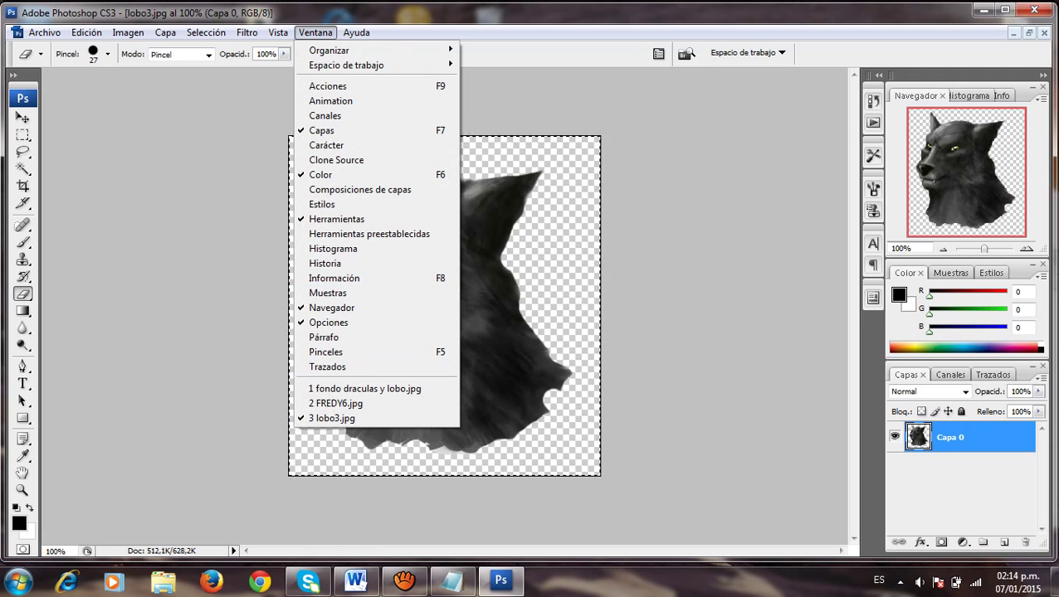
click(358, 388)
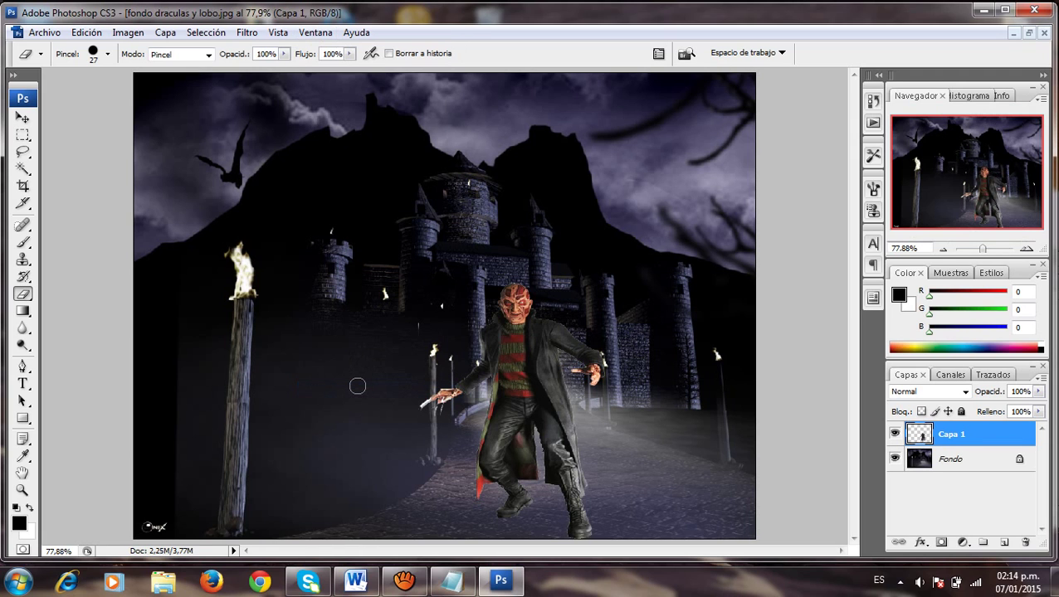
click(86, 33)
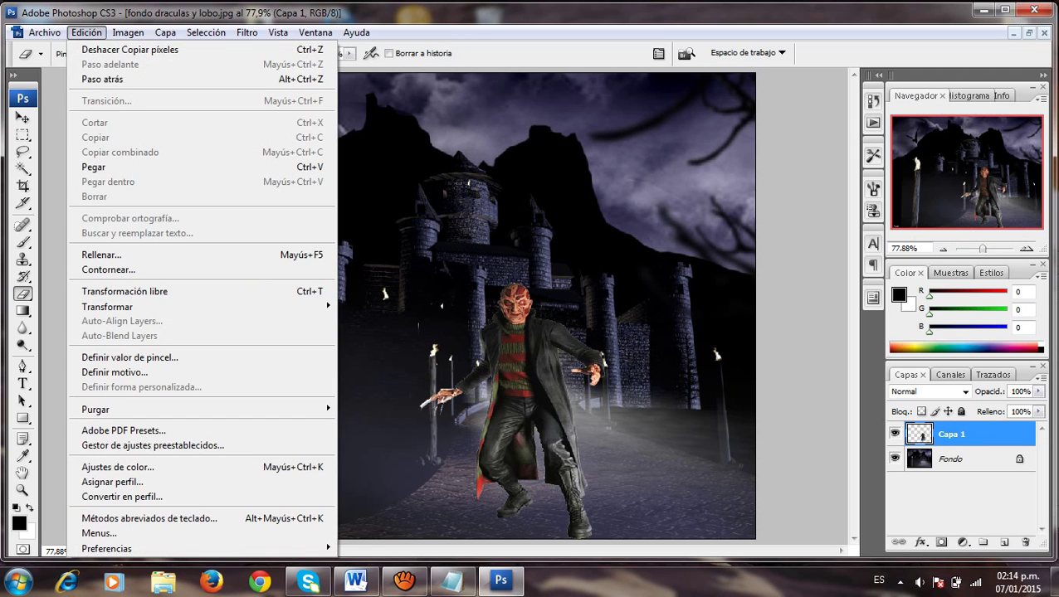
click(112, 166)
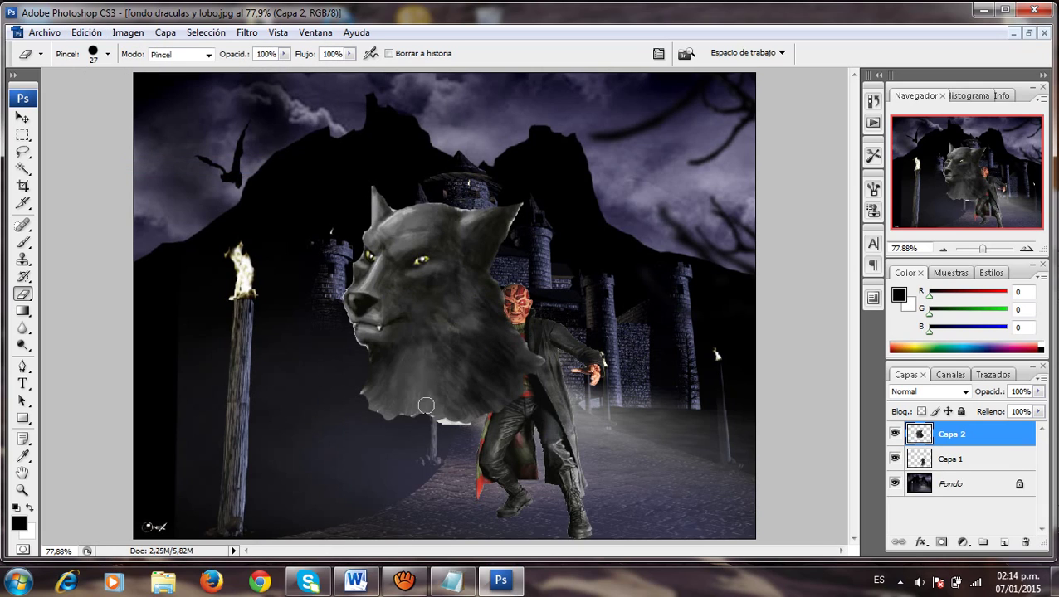
Erase the stray light-grey fragment below the werewolf head
drag(434, 423, 416, 429)
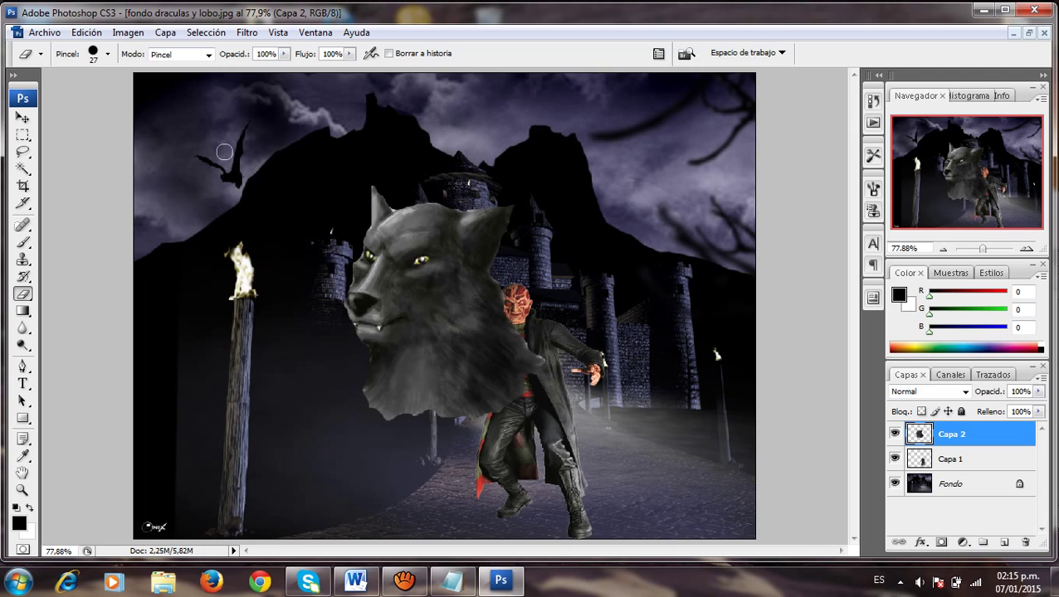
Shrink, stretch and move the werewolf head into the top-right sky, applying the transform
key(v)
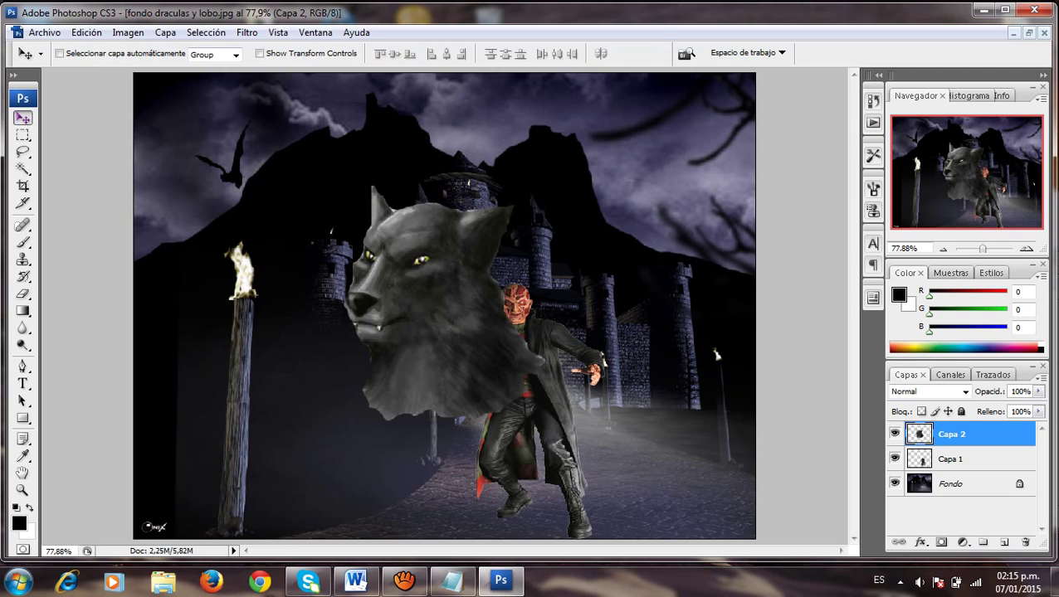
key(ctrl+t)
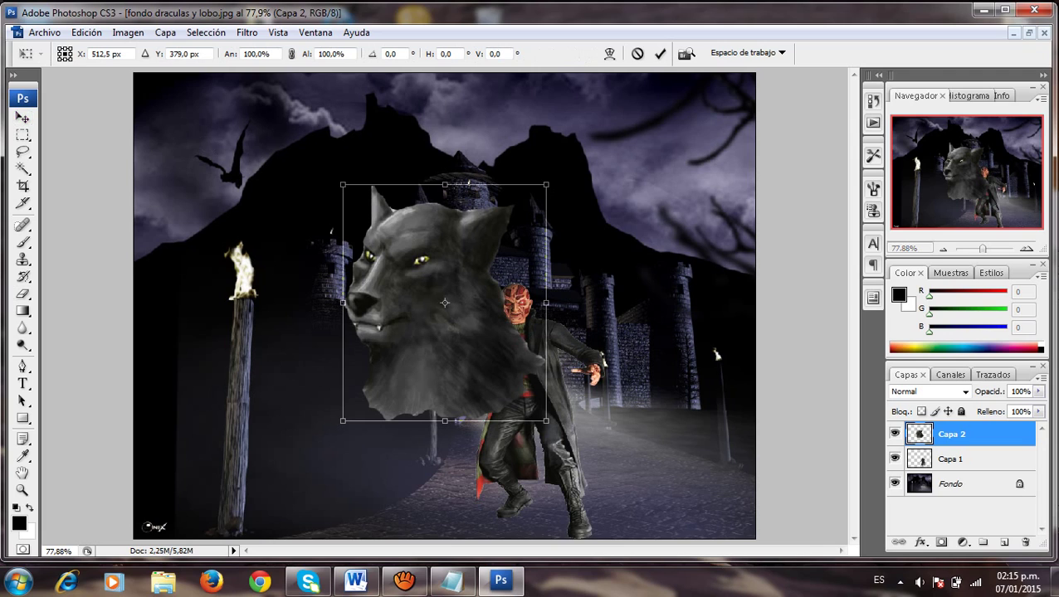
drag(546, 184, 481, 268)
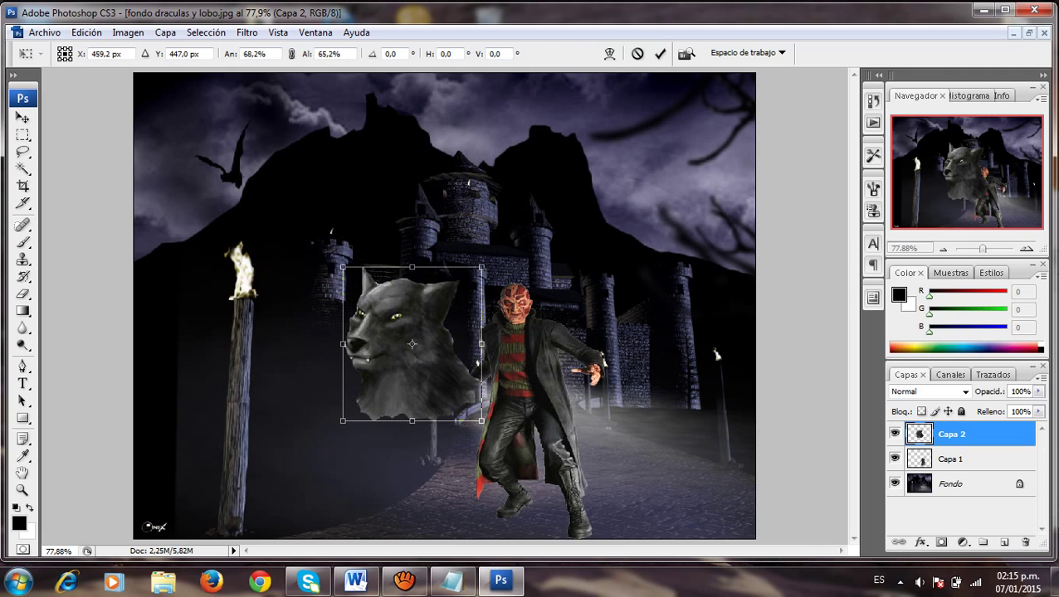
mouse_move(412, 344)
mouse_down()
mouse_move(674, 135)
mouse_move(710, 206)
mouse_up()
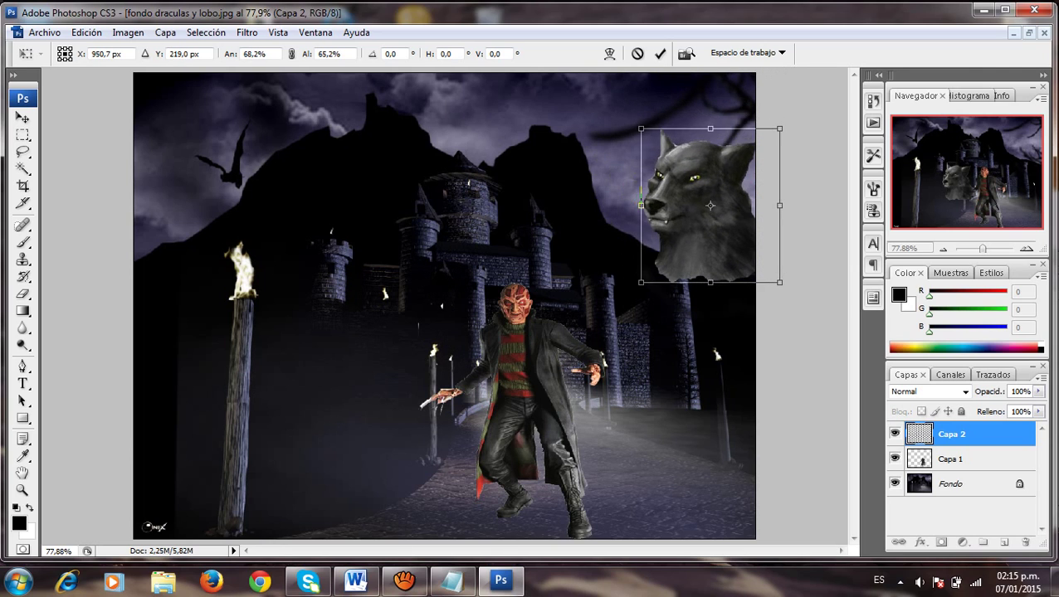
drag(711, 129, 711, 48)
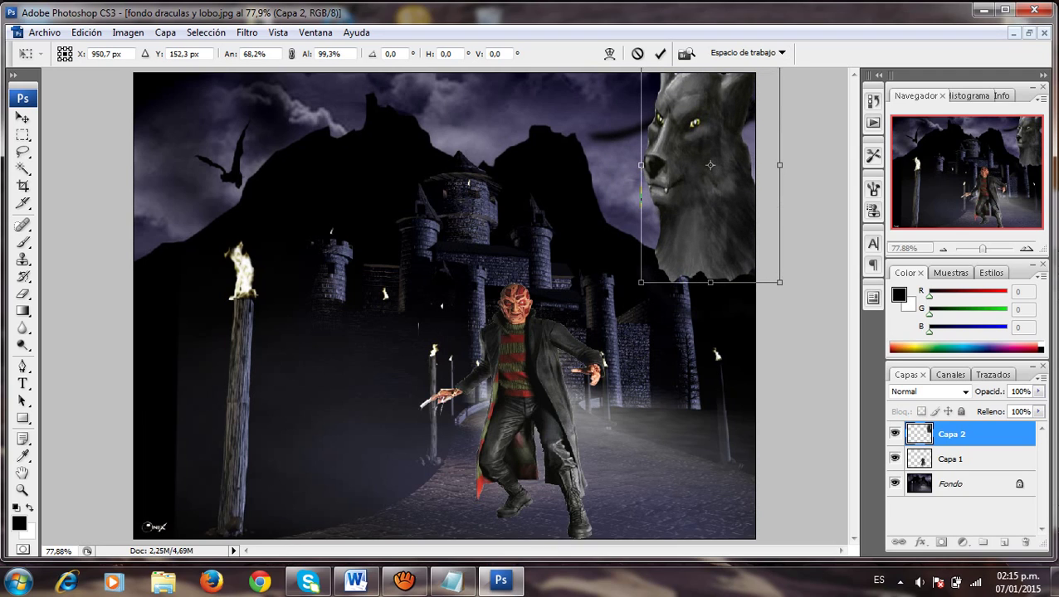
drag(640, 193, 561, 192)
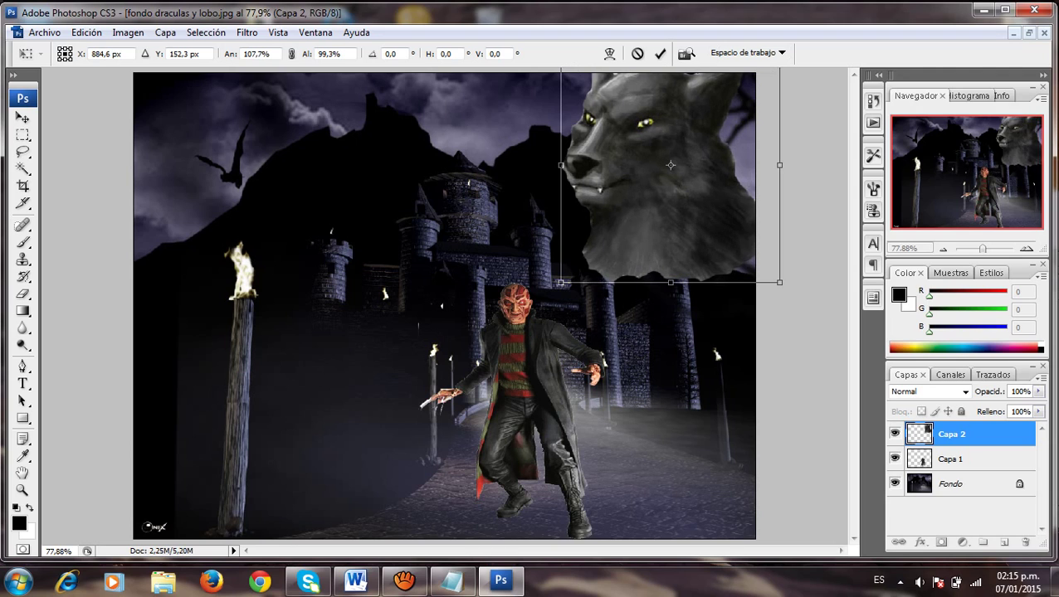
drag(671, 165, 713, 158)
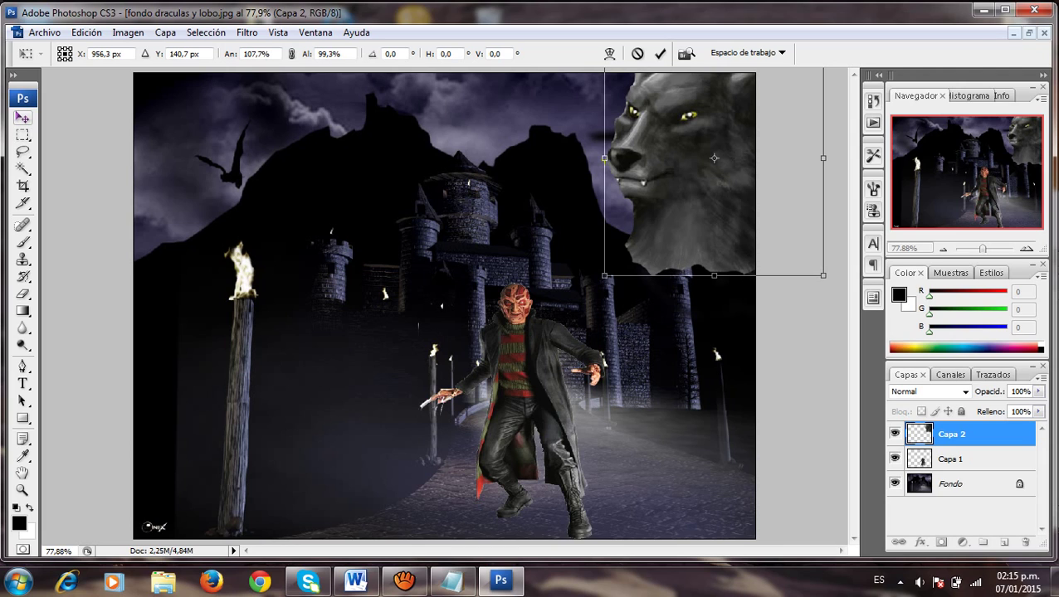
key(m)
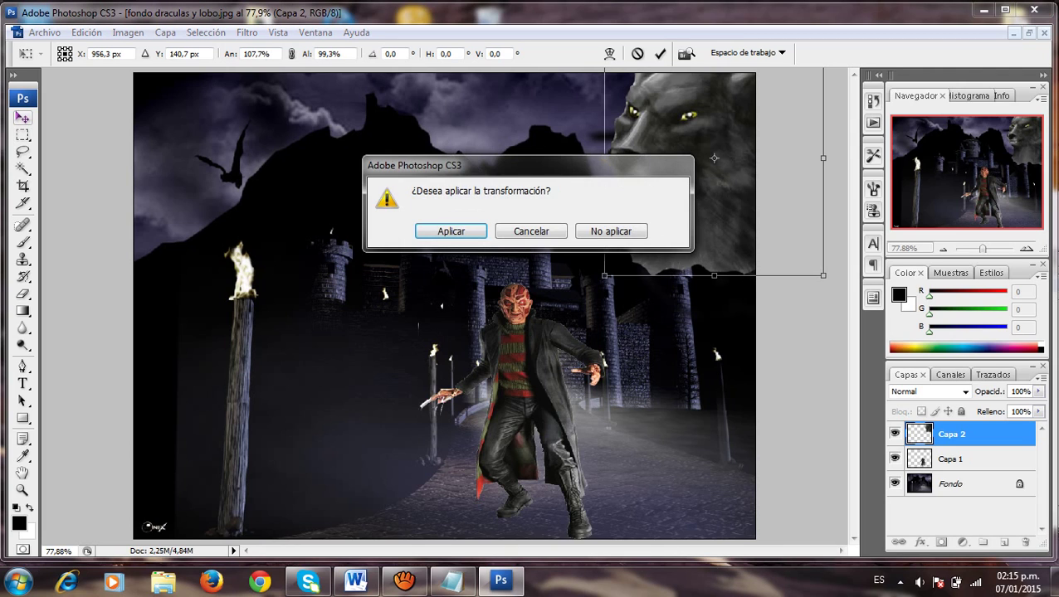
key(Return)
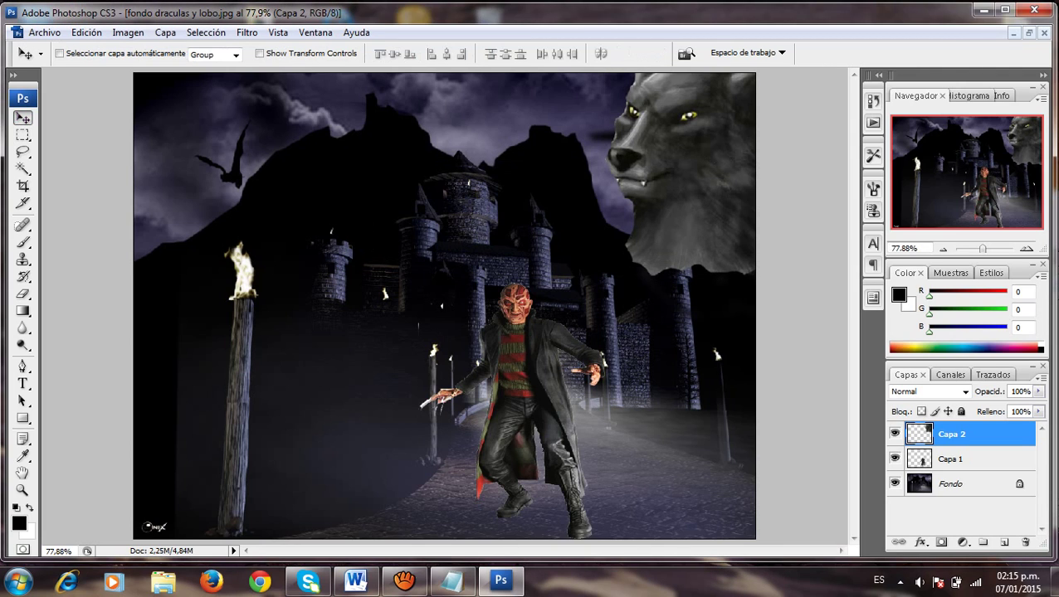
Lower the Capa 2 wolf layer's opacity to 58%
click(1038, 411)
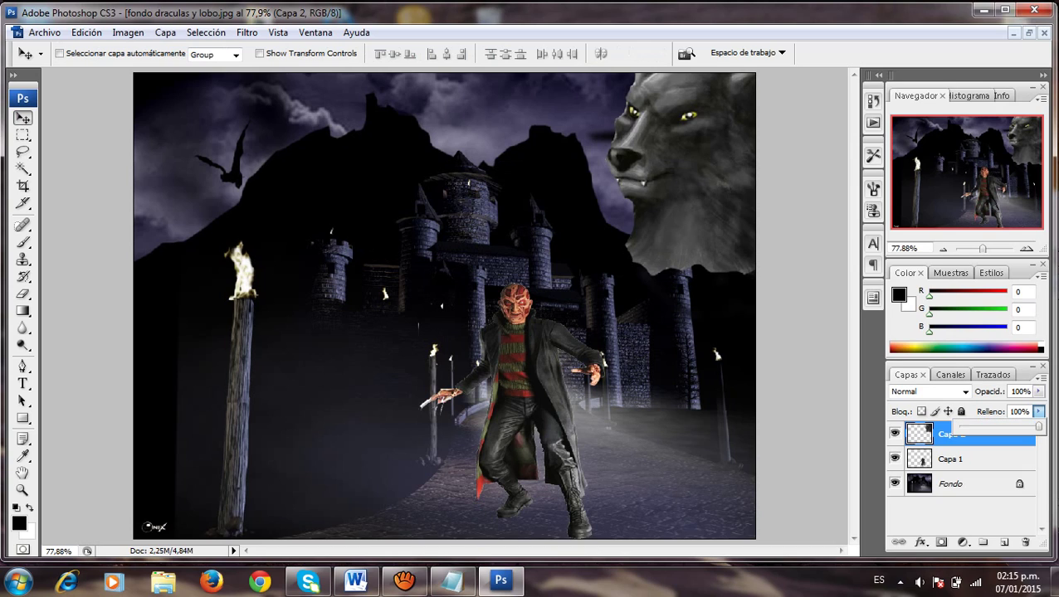
click(1038, 391)
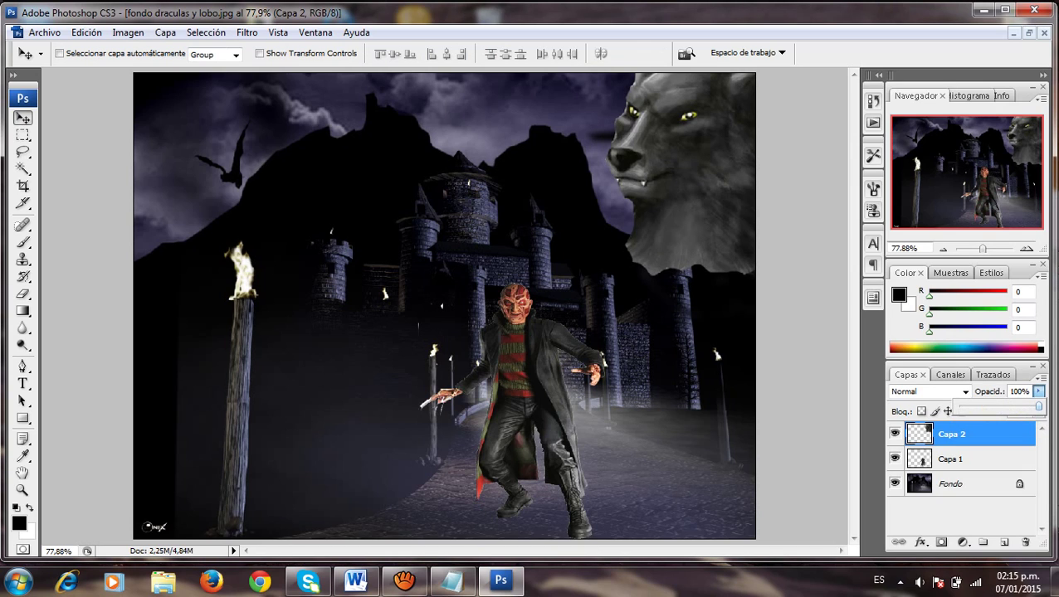
drag(1038, 406, 1030, 406)
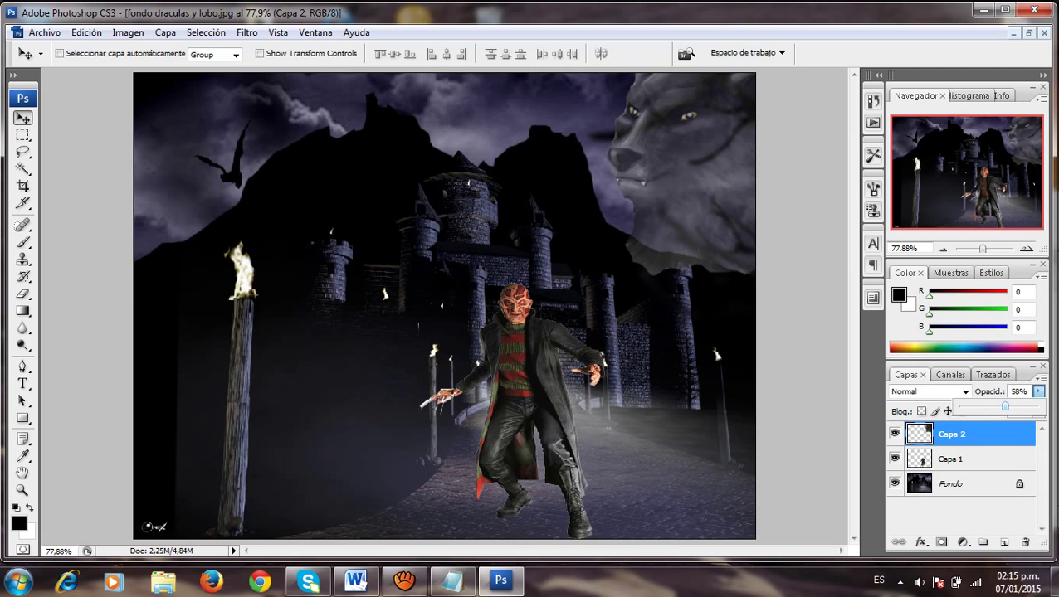
key(Return)
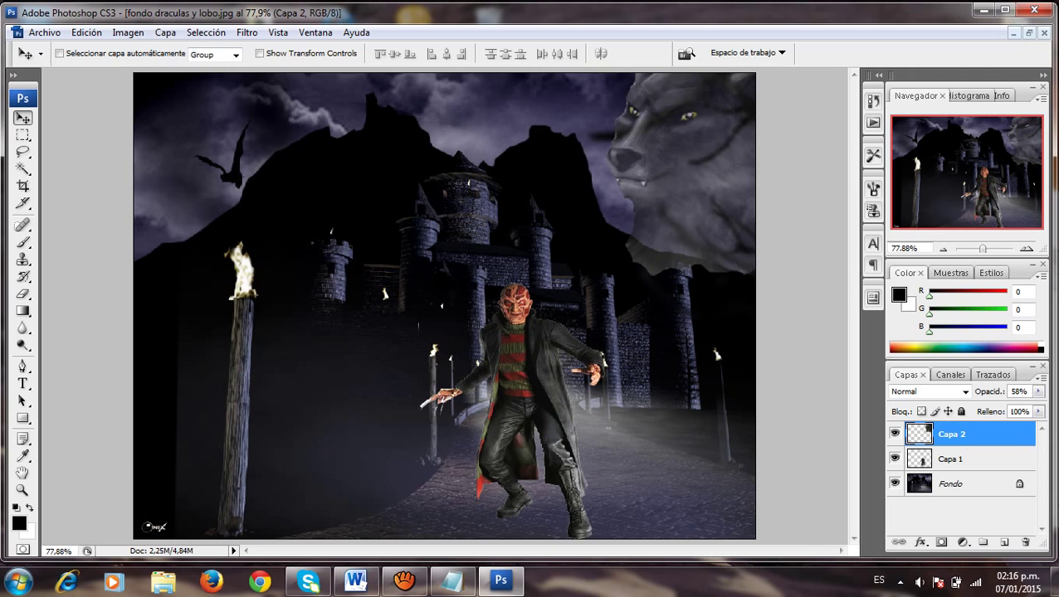
Save the composite to the Desktop as JPEG file ejercicio1.jpg with default JPEG options
click(44, 32)
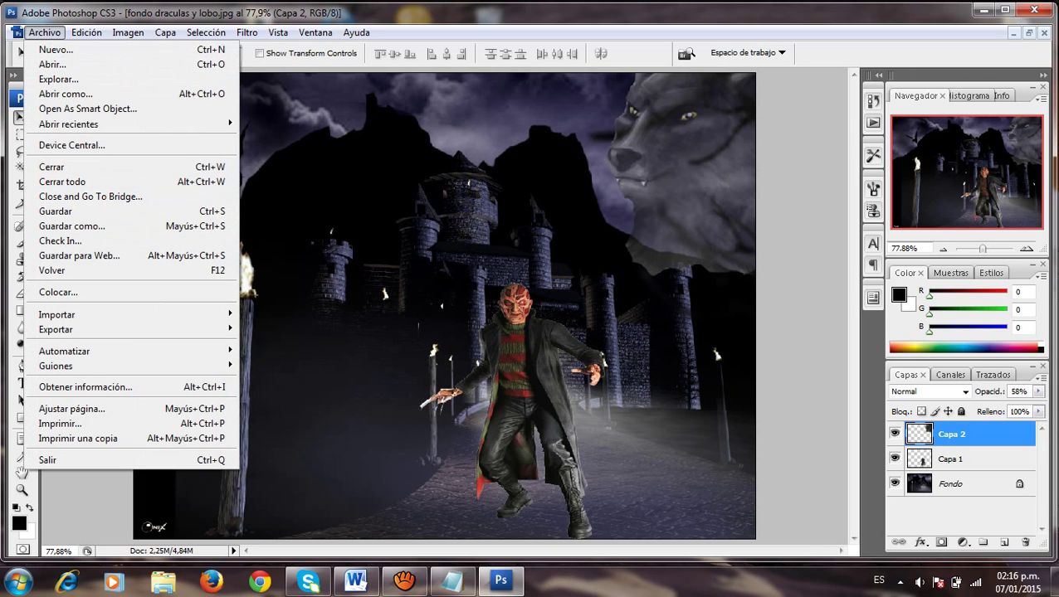
click(73, 226)
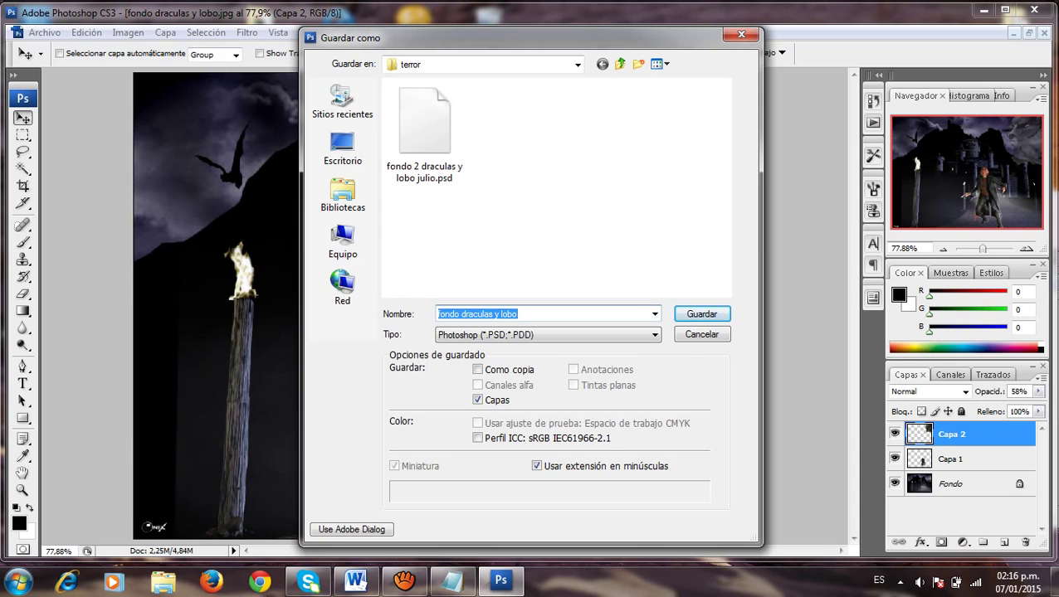
key(BackSpace)
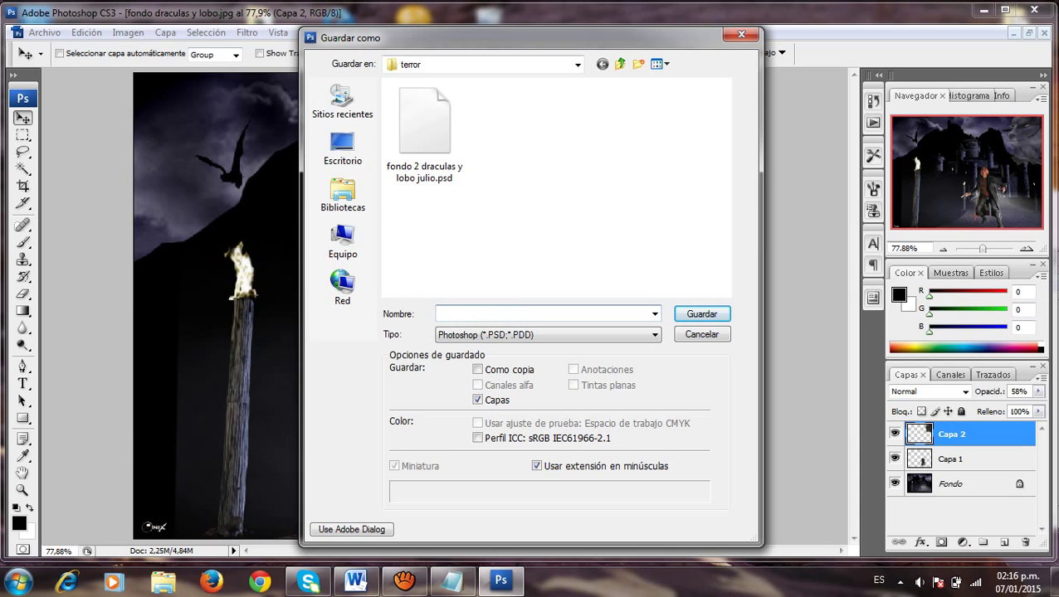
text(ejercicio)
text(1)
click(580, 334)
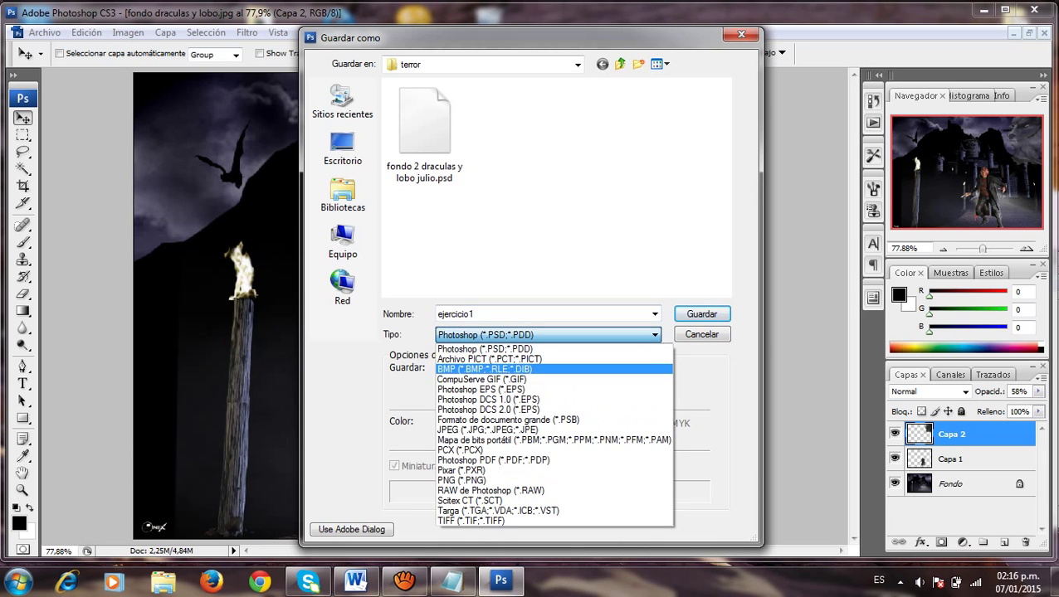
click(465, 390)
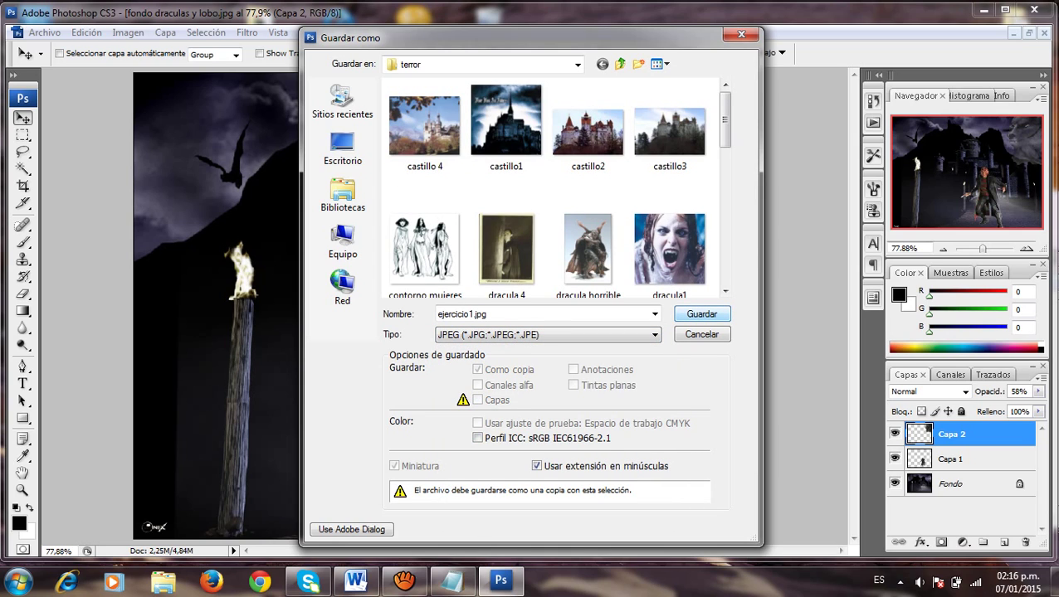
click(343, 148)
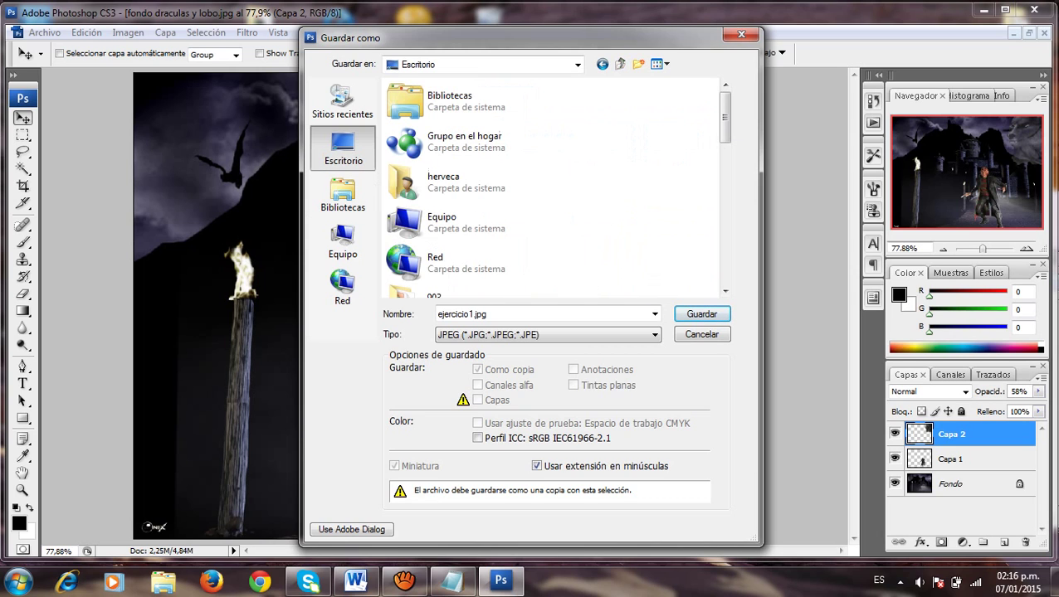
key(Return)
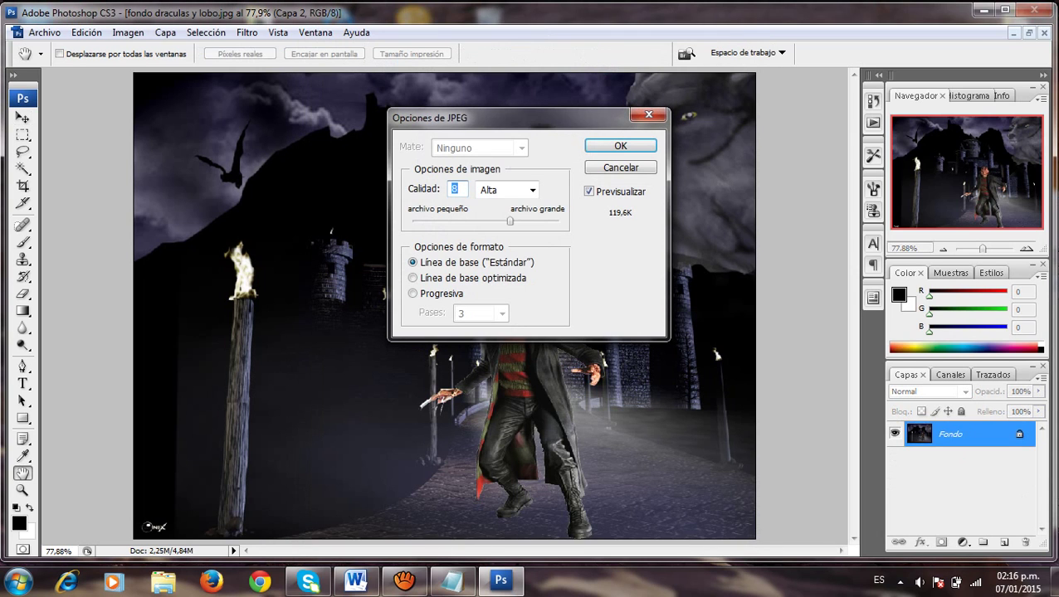
key(Return)
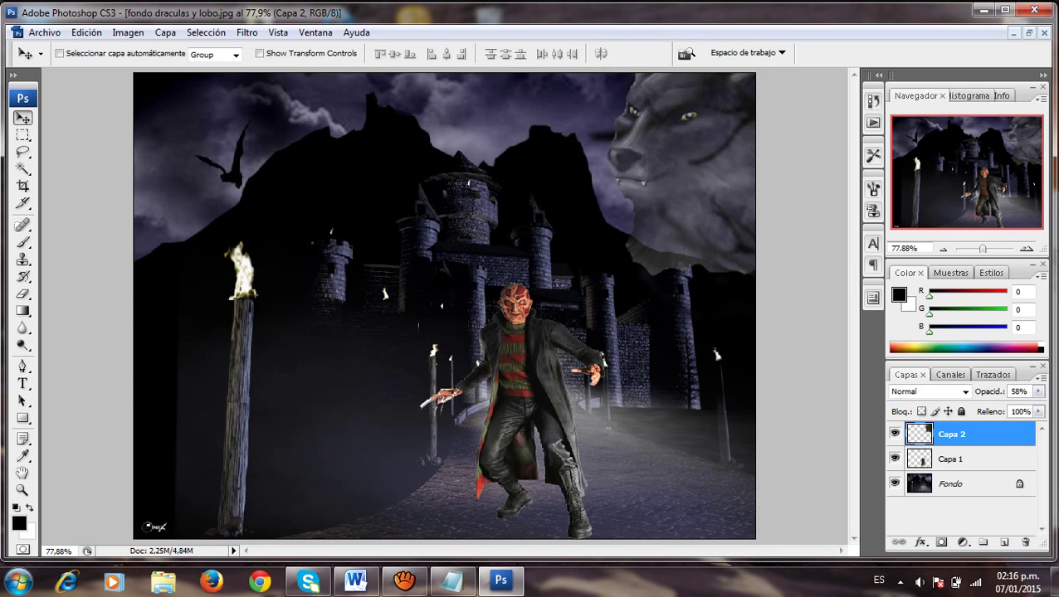
Check the saved ejercicio1 image in Windows Photo Viewer from the desktop, then close the viewer
click(981, 9)
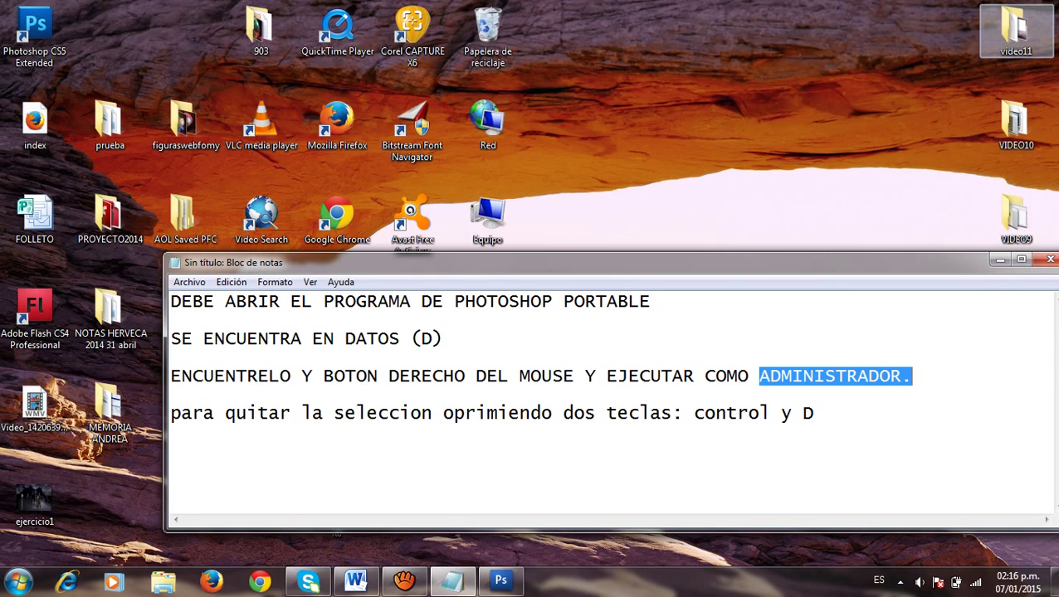
click(1000, 259)
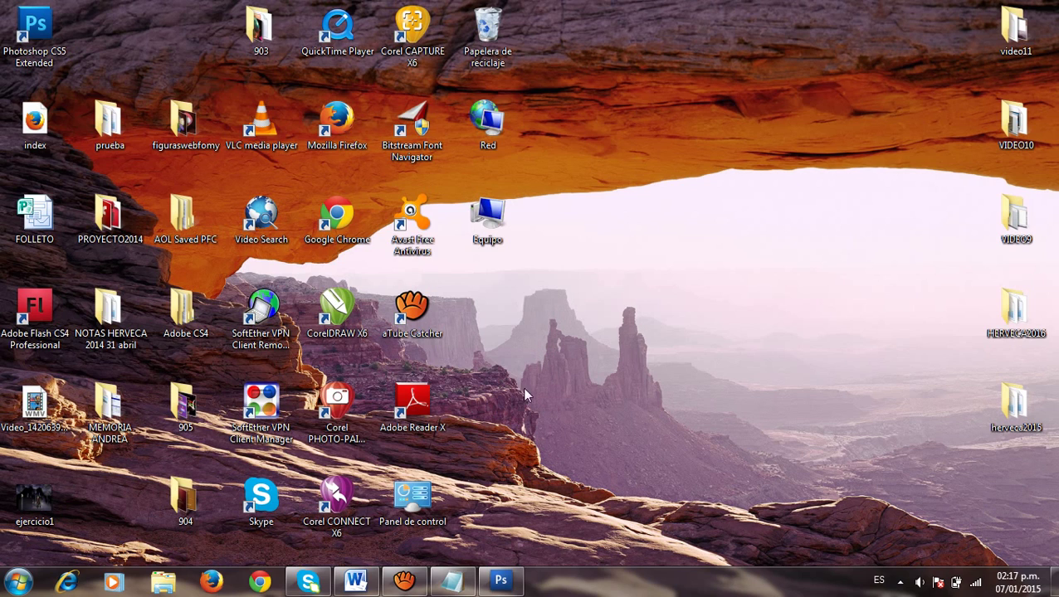
double_click(34, 501)
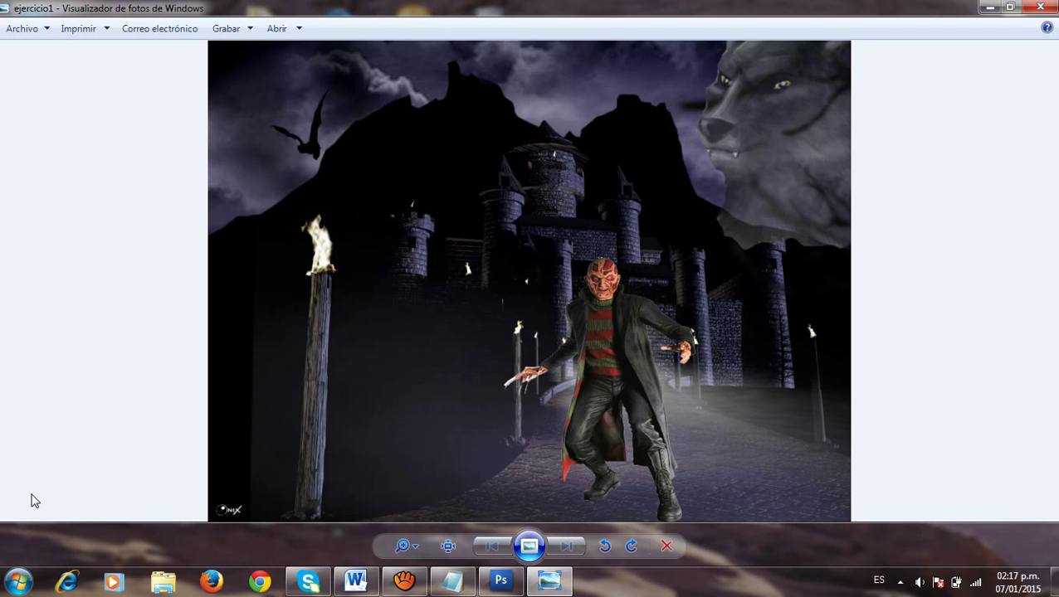
click(1036, 10)
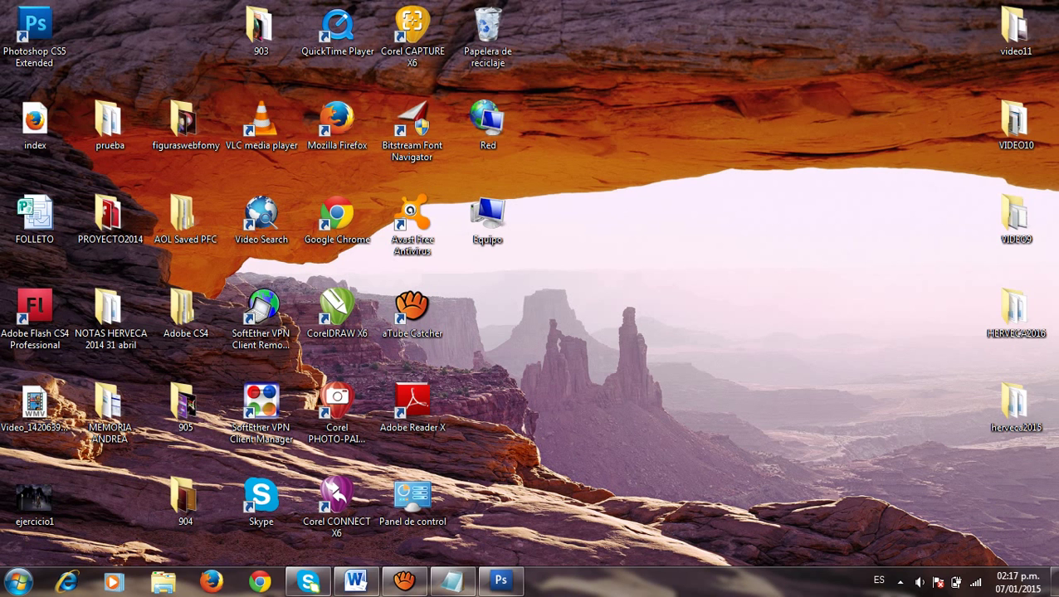
Open the fotos once folder on Disco local (D:) in a maximized Explorer window
click(163, 582)
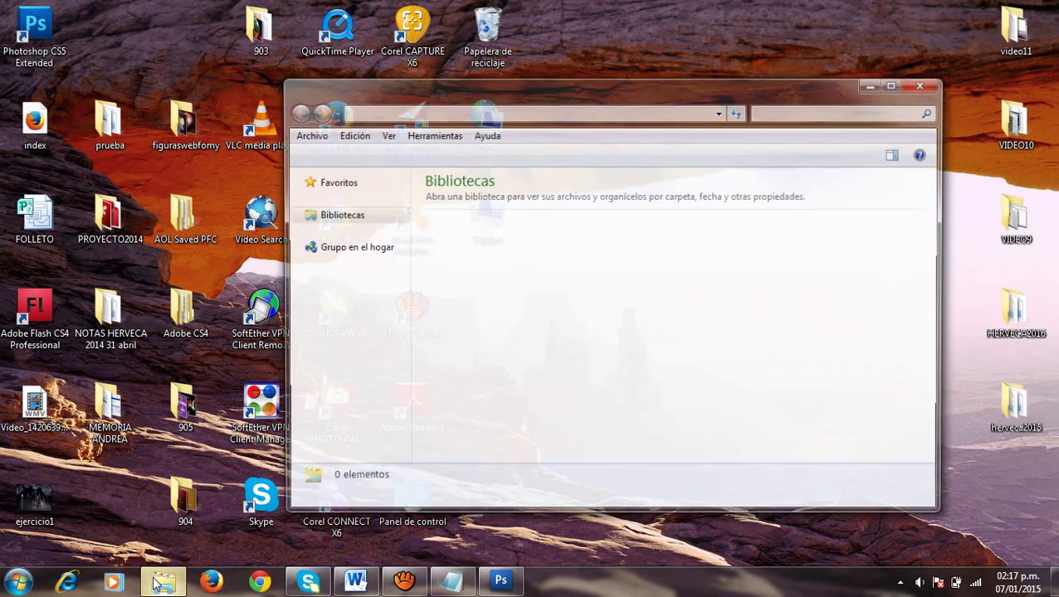
click(373, 427)
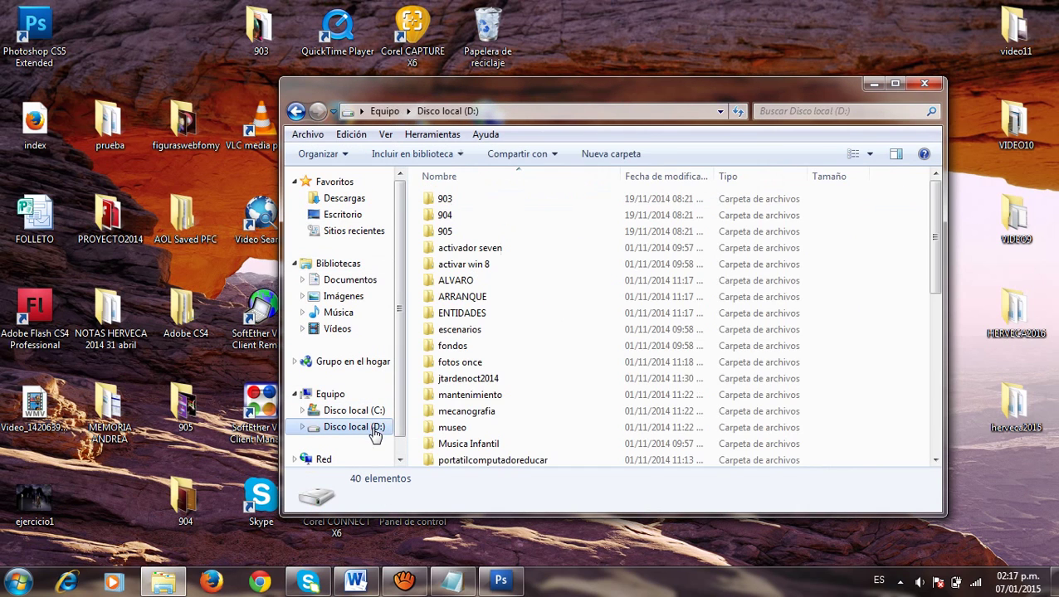
double_click(471, 362)
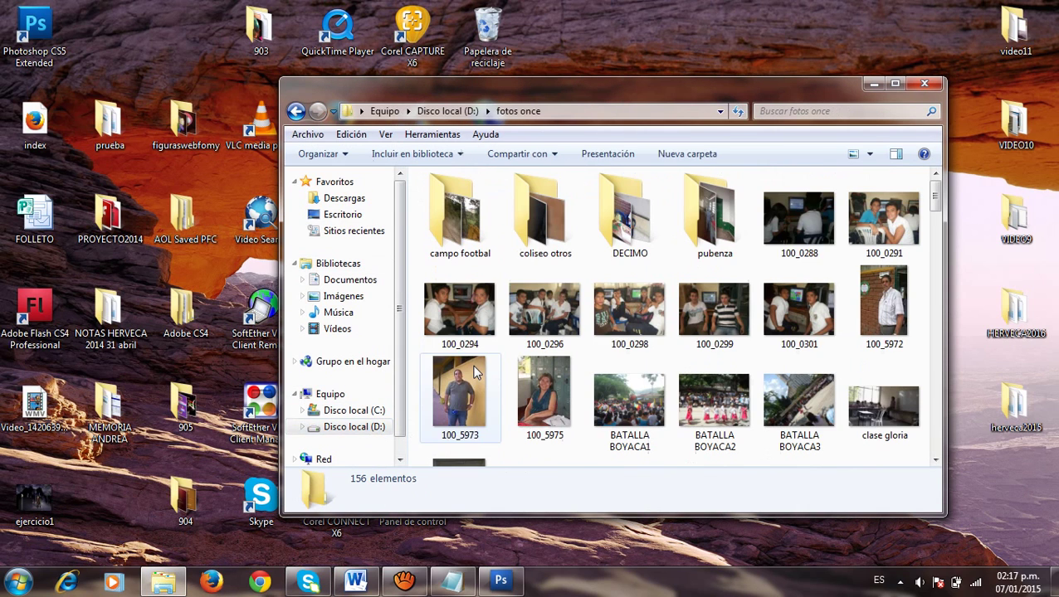
click(895, 83)
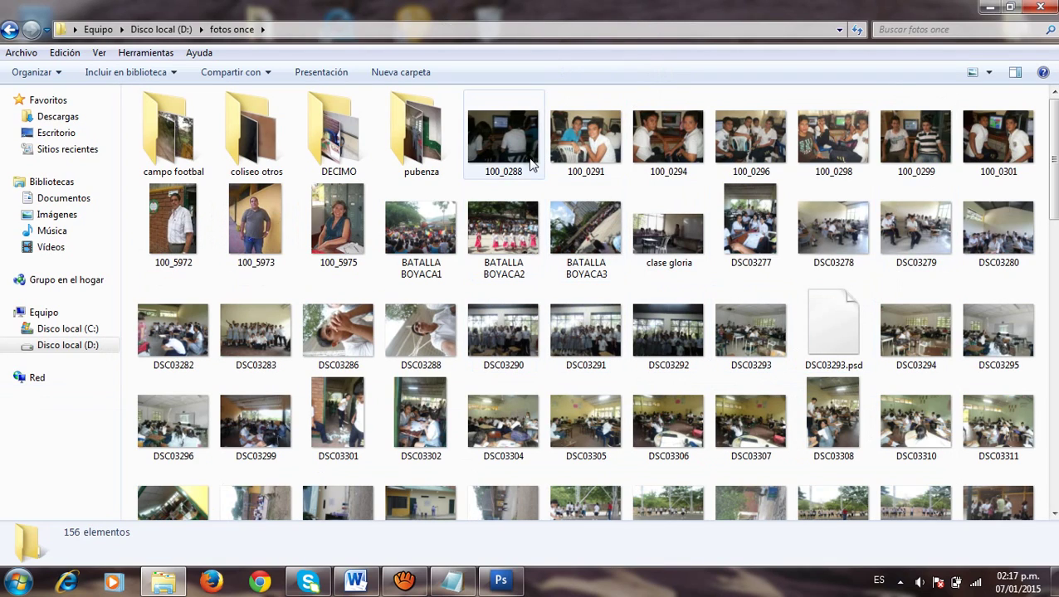
Browse the photos in fotos once, then bring the Notepad notes back to the front
scroll(1056, 137, down, 1)
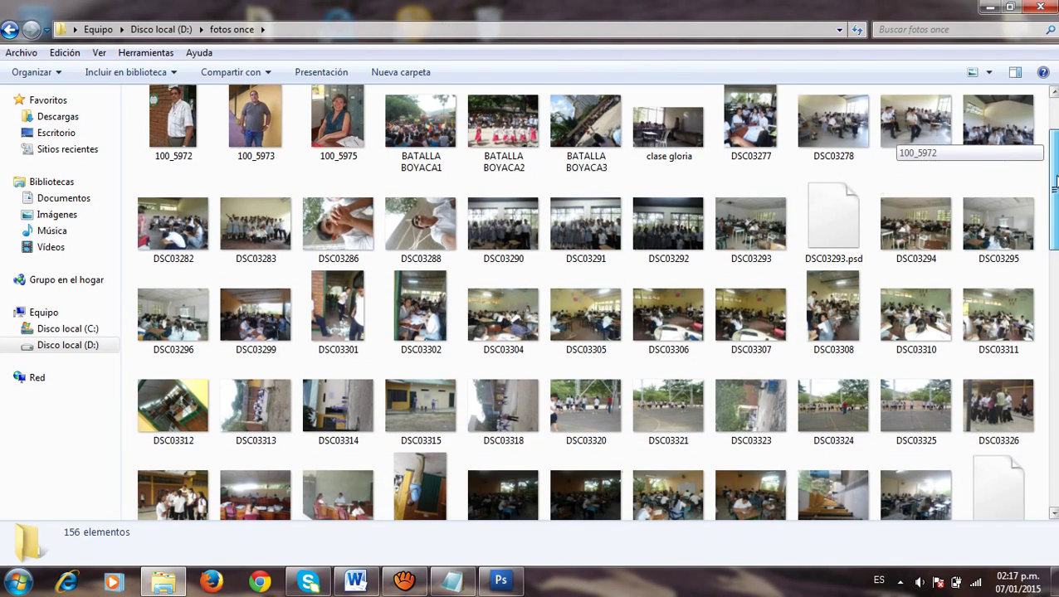
scroll(1055, 136, up, 1)
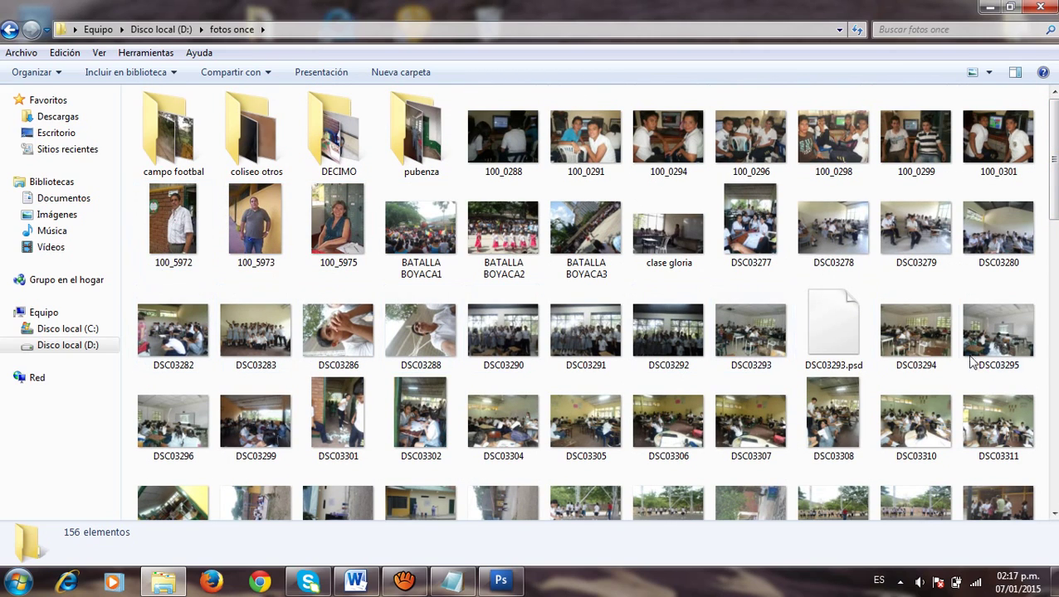
drag(1053, 157, 1054, 444)
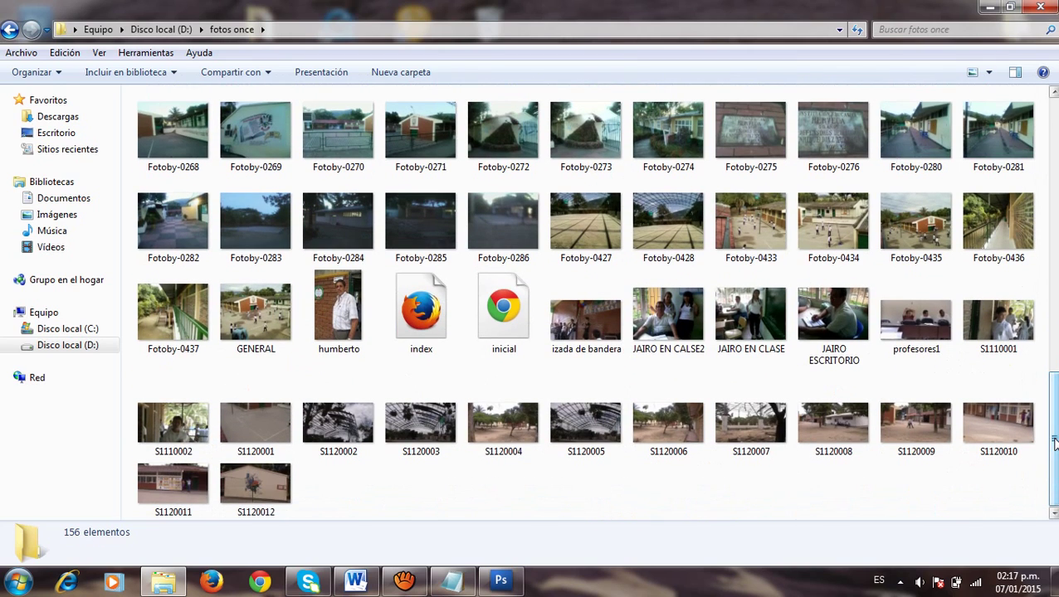
click(453, 585)
Add an underscore divider line after the last line of the notes
click(238, 489)
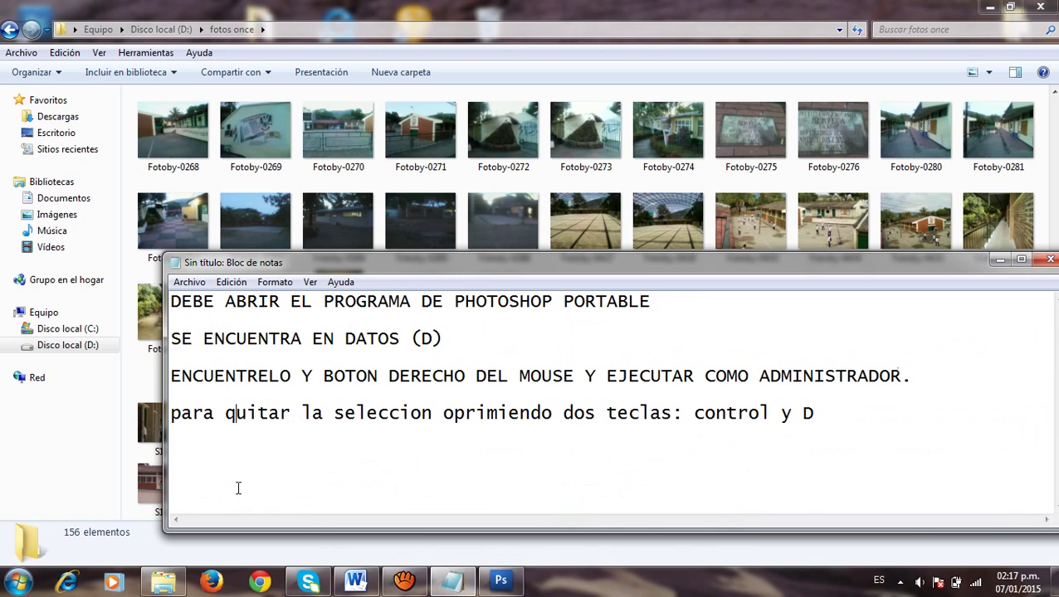
click(821, 421)
text(__________________________)
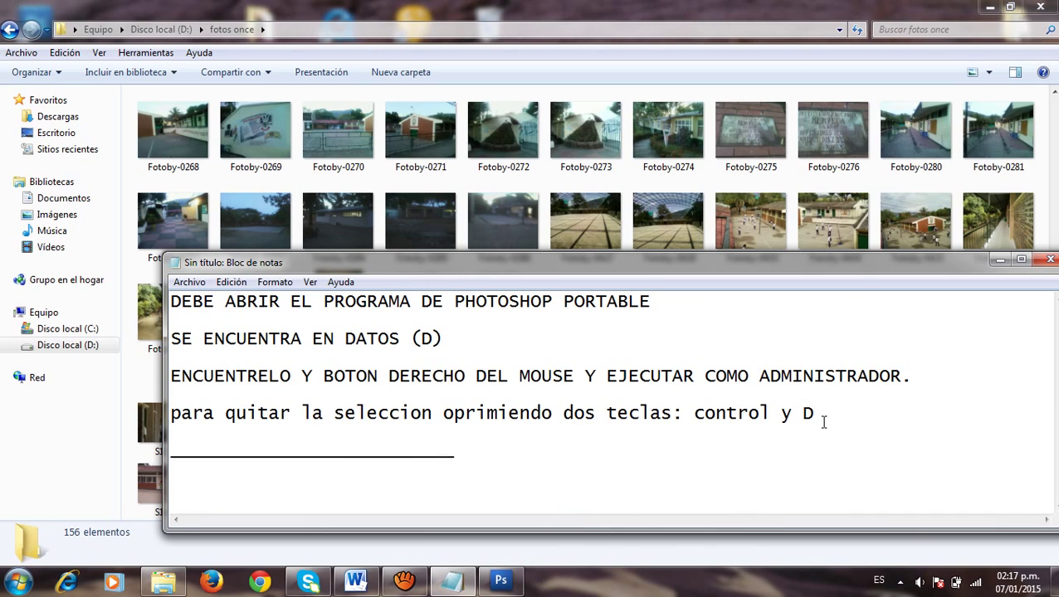
text(____)
key(Return)
text(e)
text(l)
key(BackSpace)
key(BackSpace)
text(e)
key(BackSpace)
Write the three-line assignment: use fotos once photos, erase the unneeded parts, place them on a chosen background
text(EL )
text(TRABAJO)
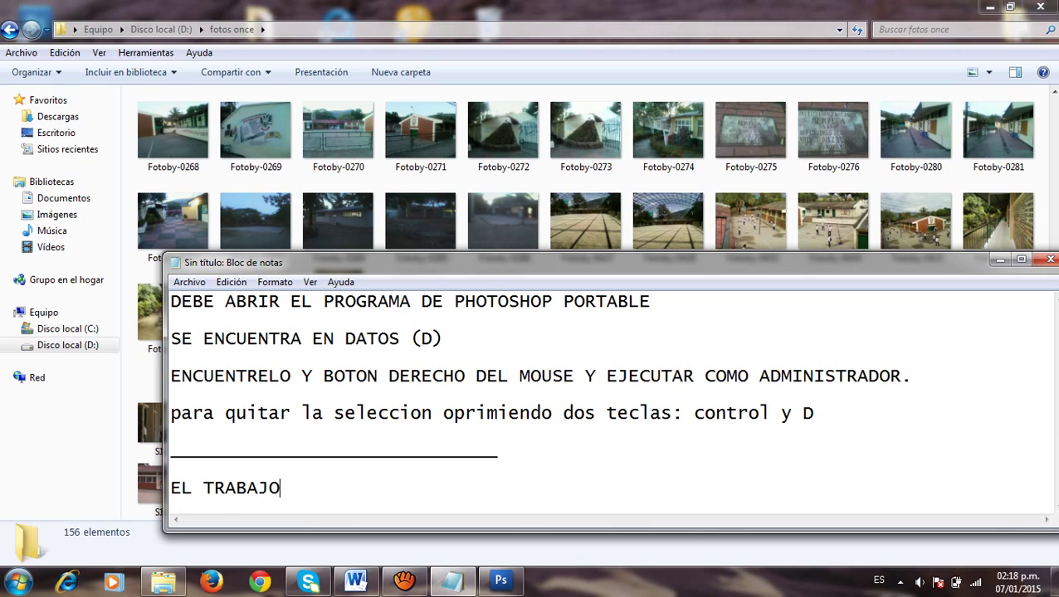
text( ES TOMAR FOTO)
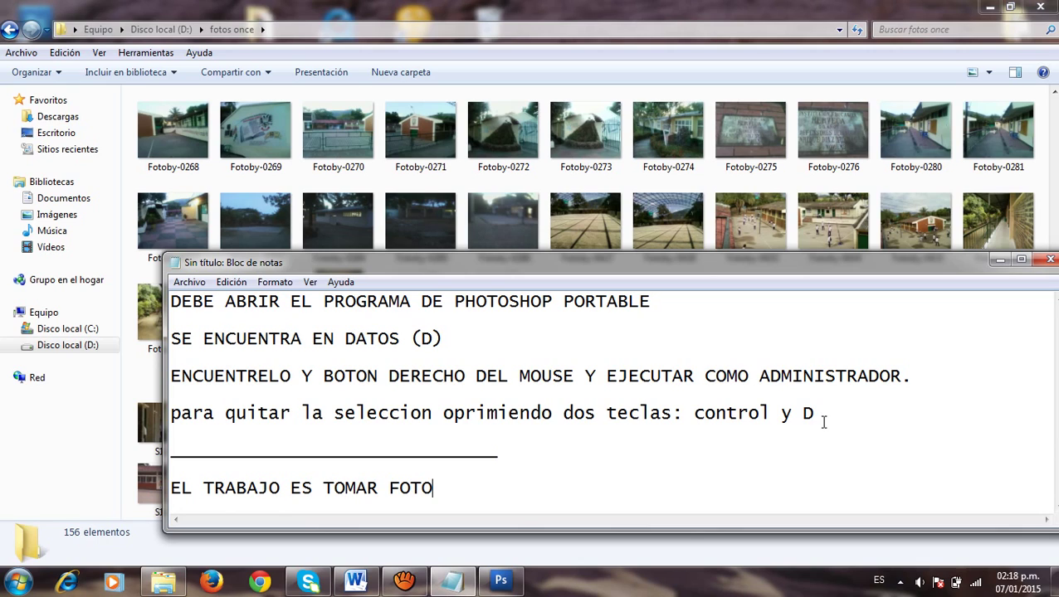
text(S DE USTEDES )
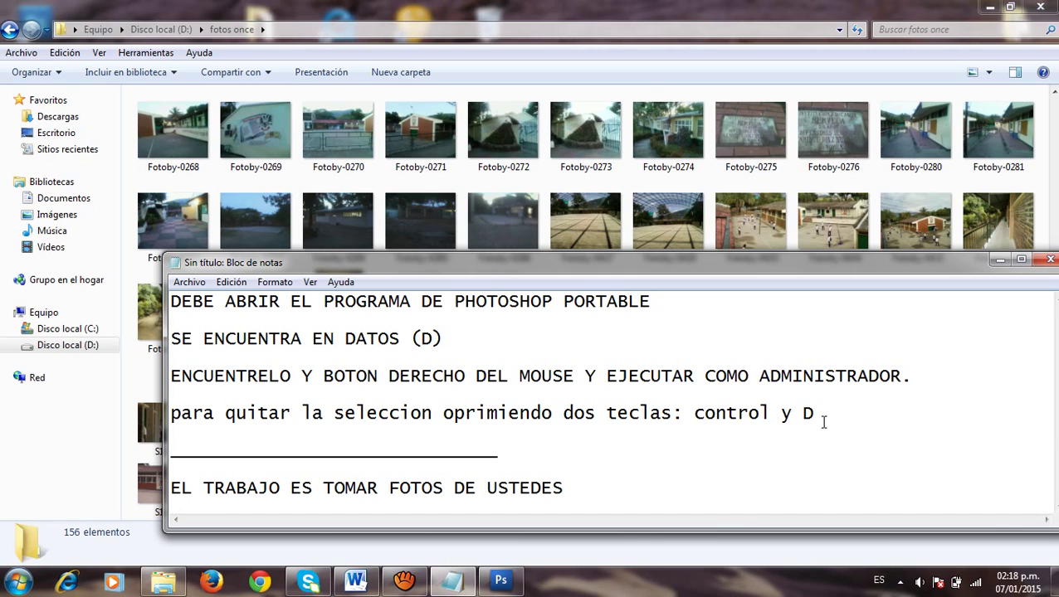
text(O )
text(USAR )
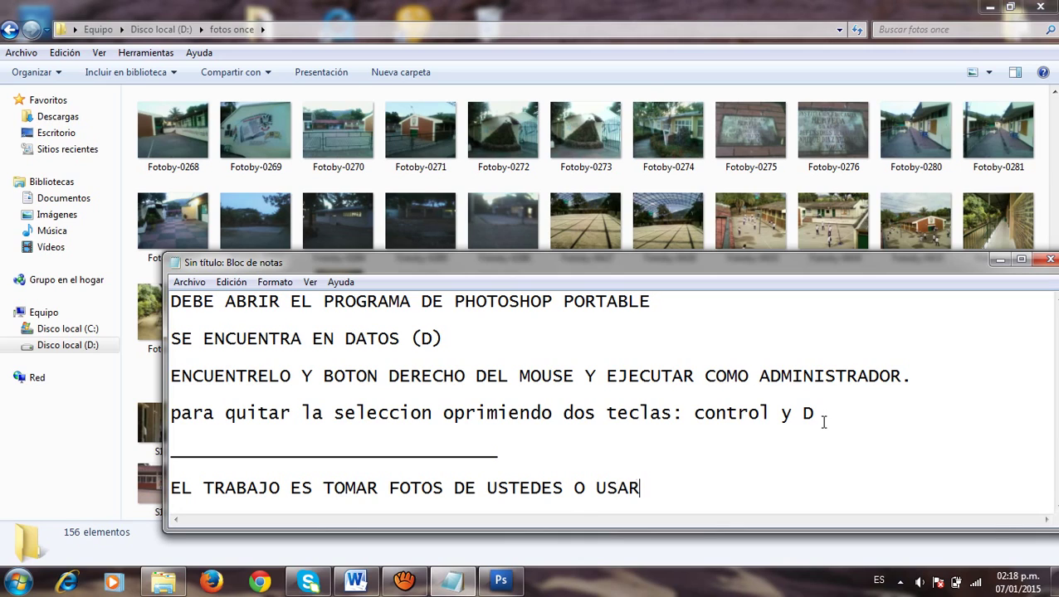
text(DE LA CARPE)
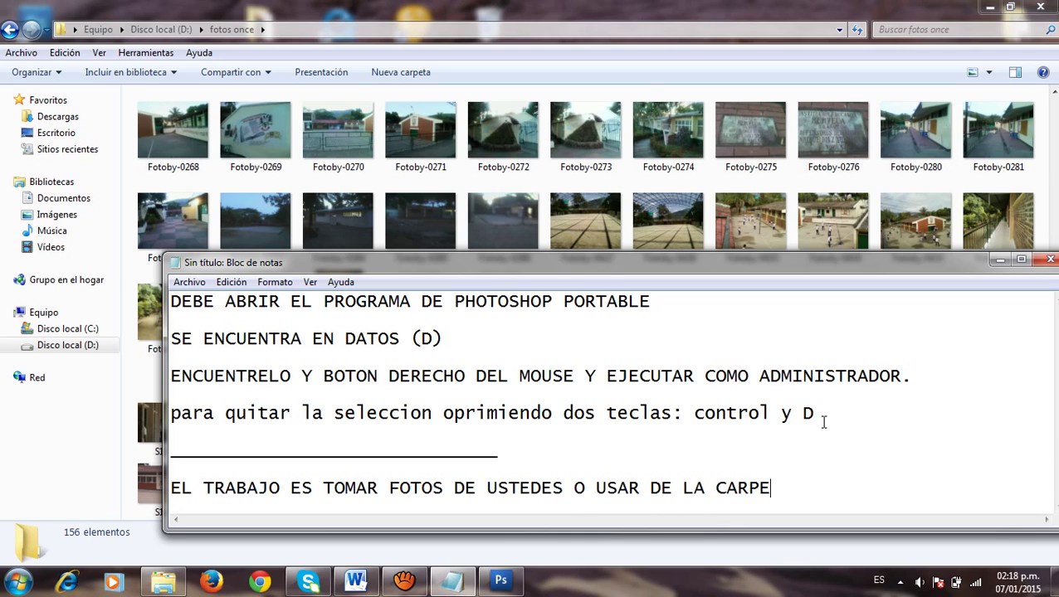
text(TA FOTOS ONCE)
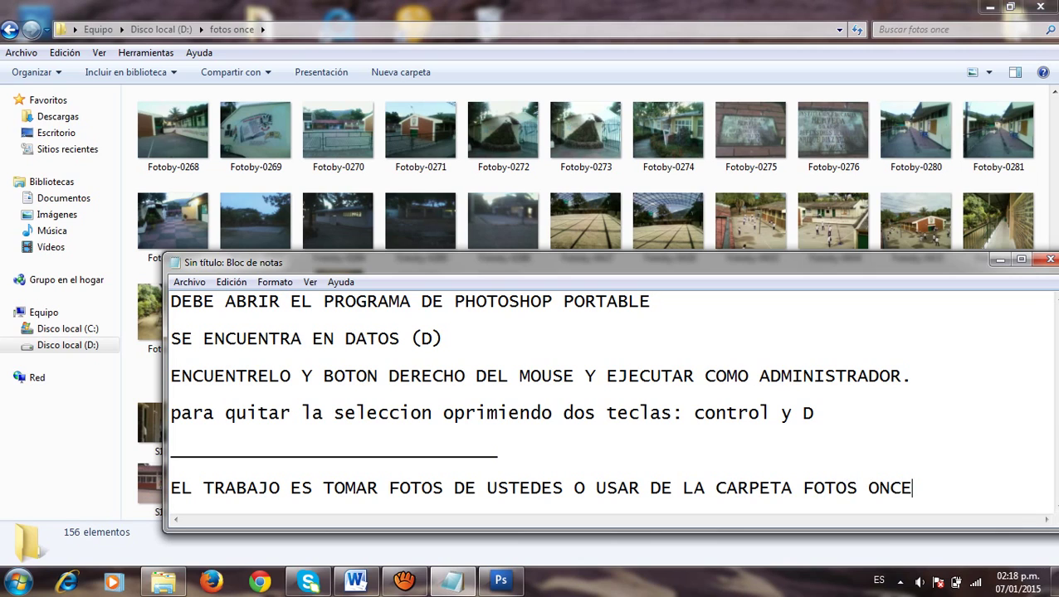
key(Return)
text(EN DONDE U)
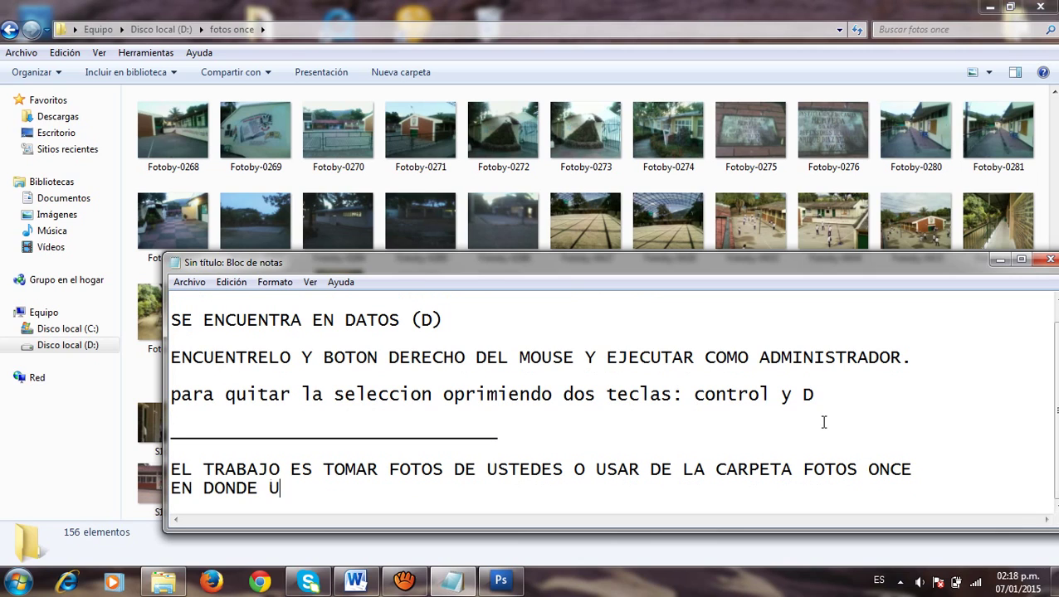
text(STED PUED)
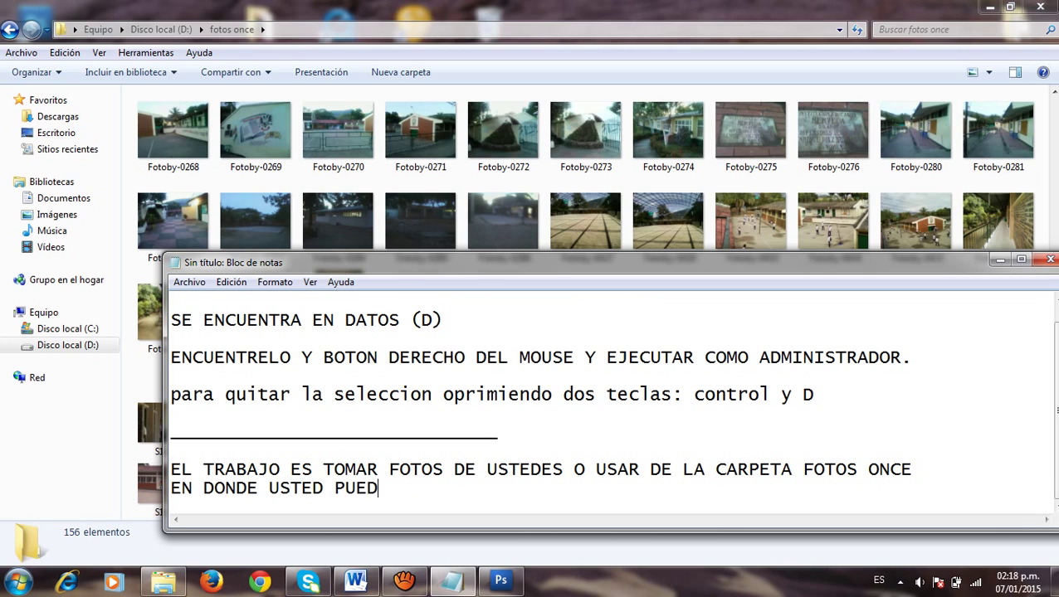
text(E )
text(BORRAR L)
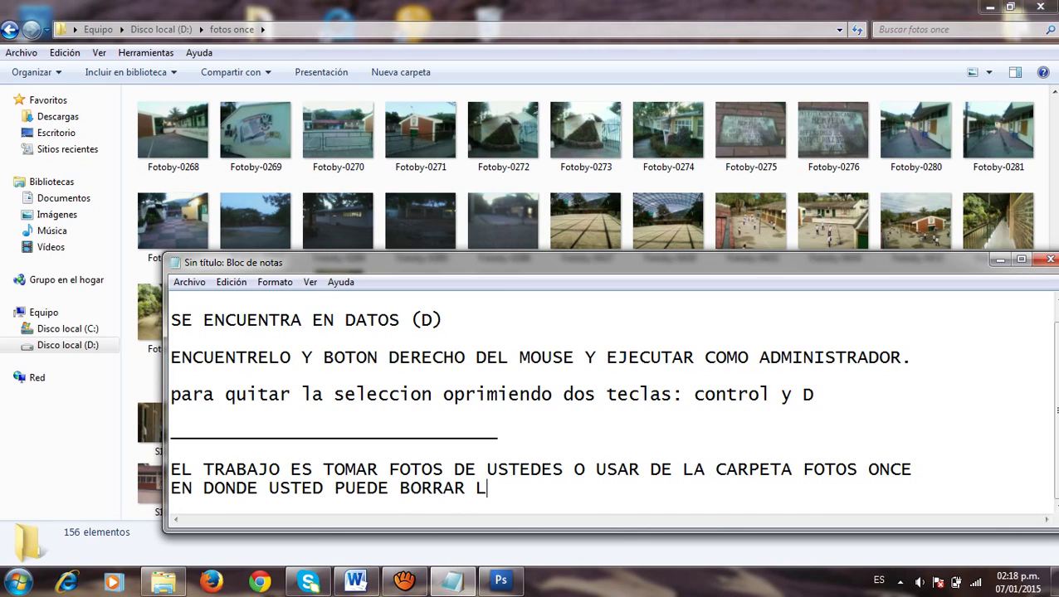
text(O INNECE)
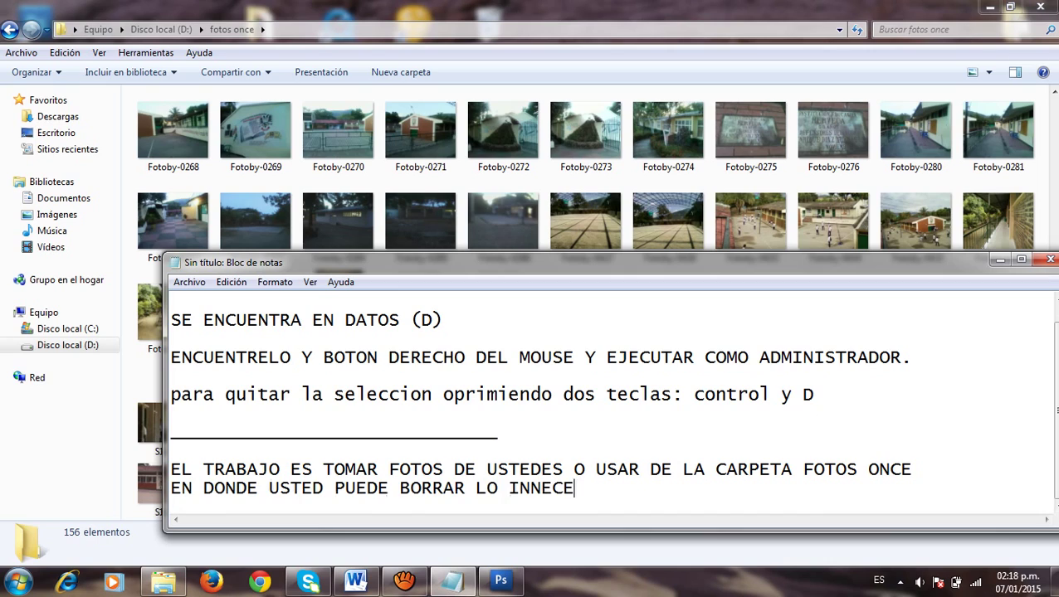
text(SARIO Y POD)
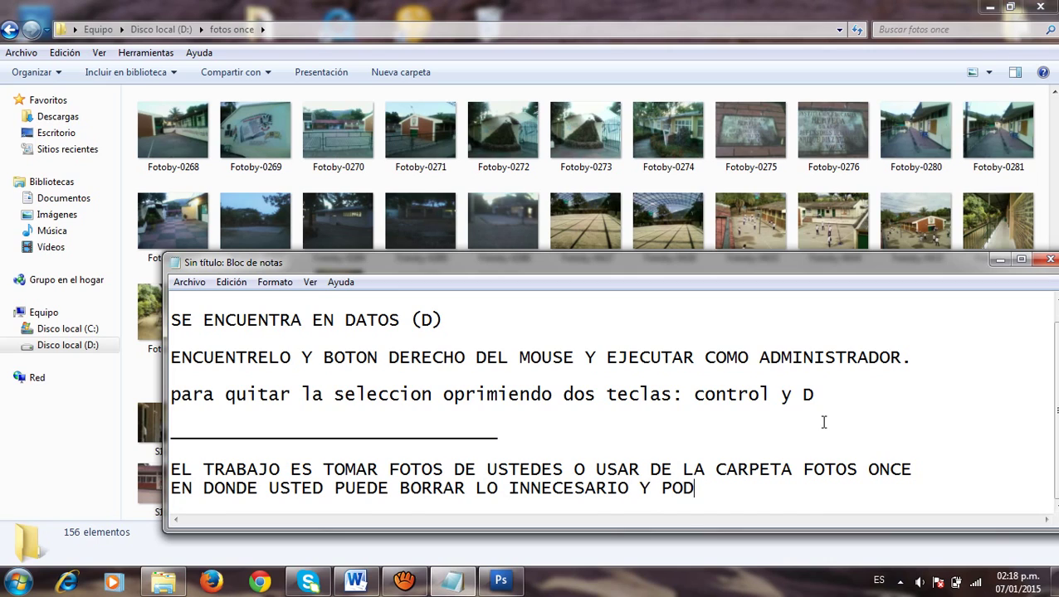
text(ER COLOCAR)
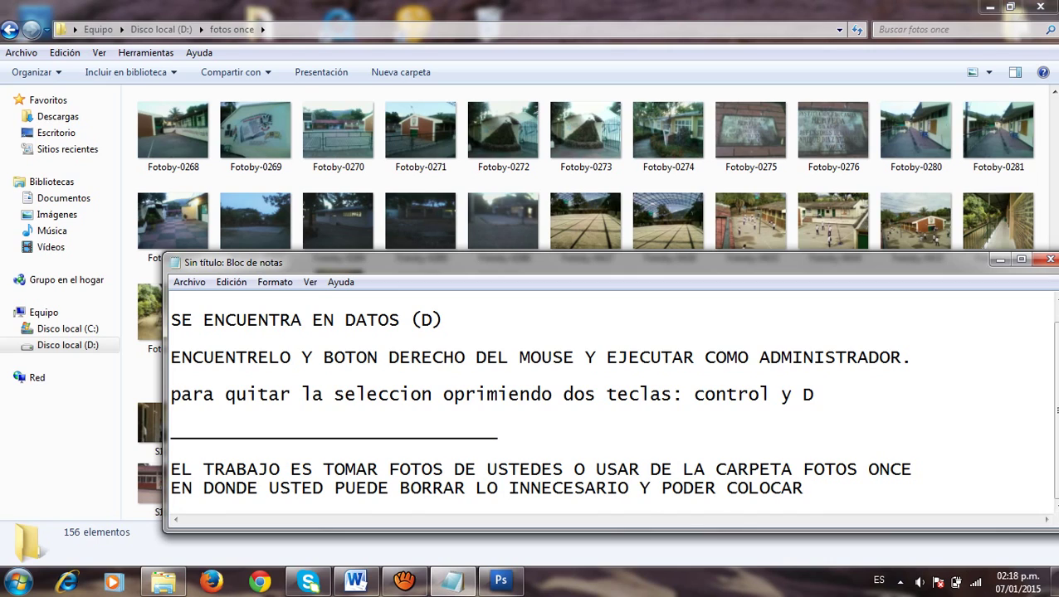
text(LOS)
text( EN UN FOND)
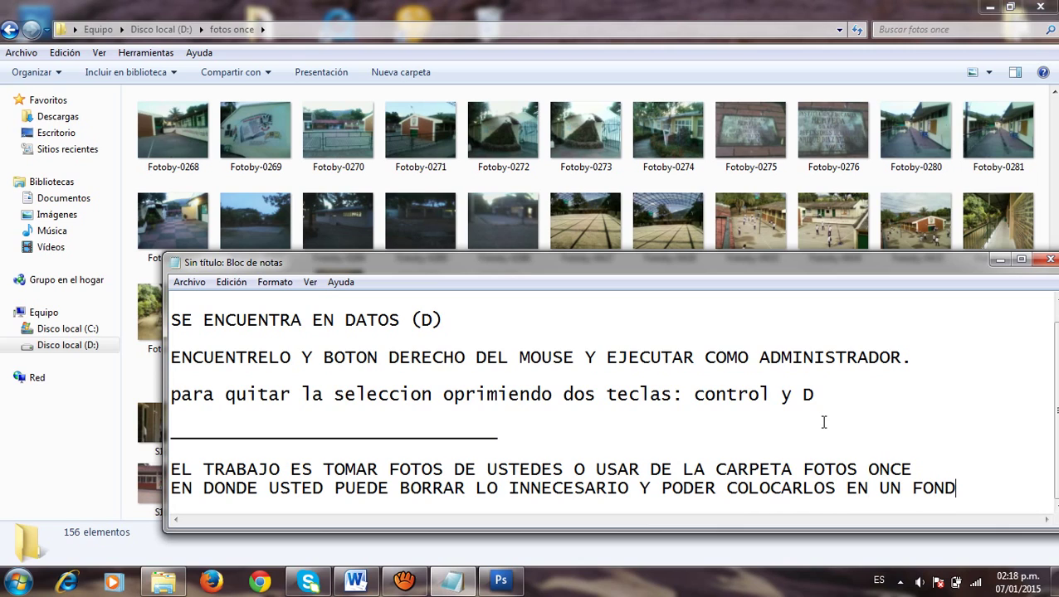
text(O)
key(Return)
text(QUE UST)
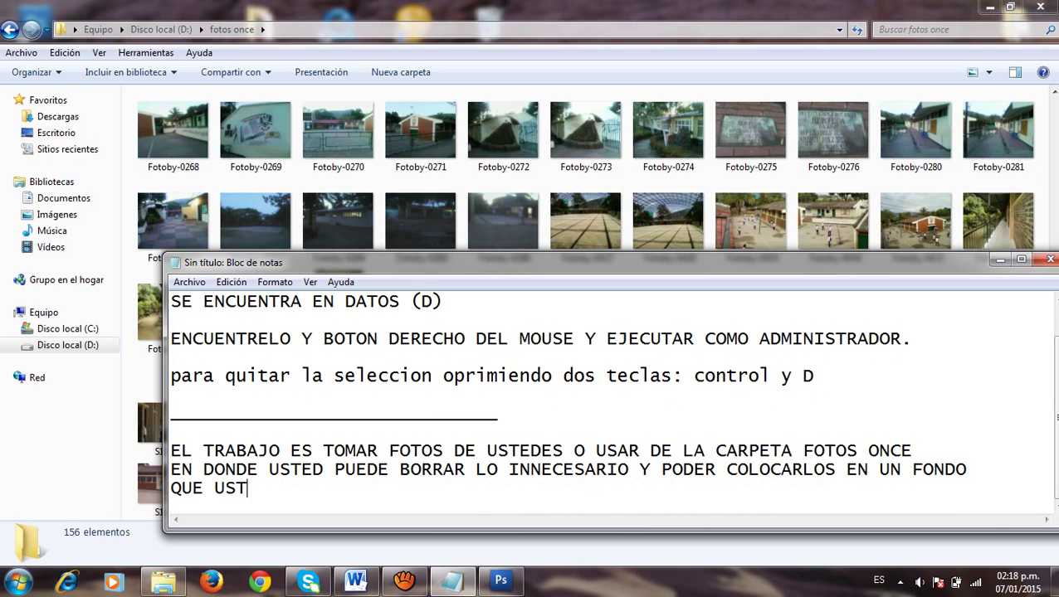
text(ED ESCO)
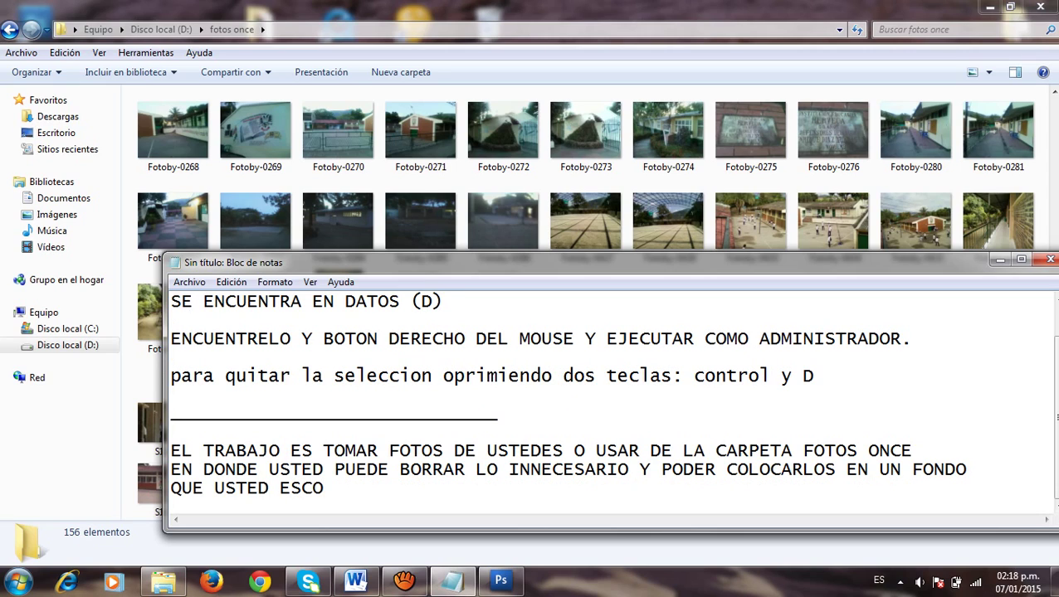
text(JA)
text(... )
text(YA )
text(ES CR)
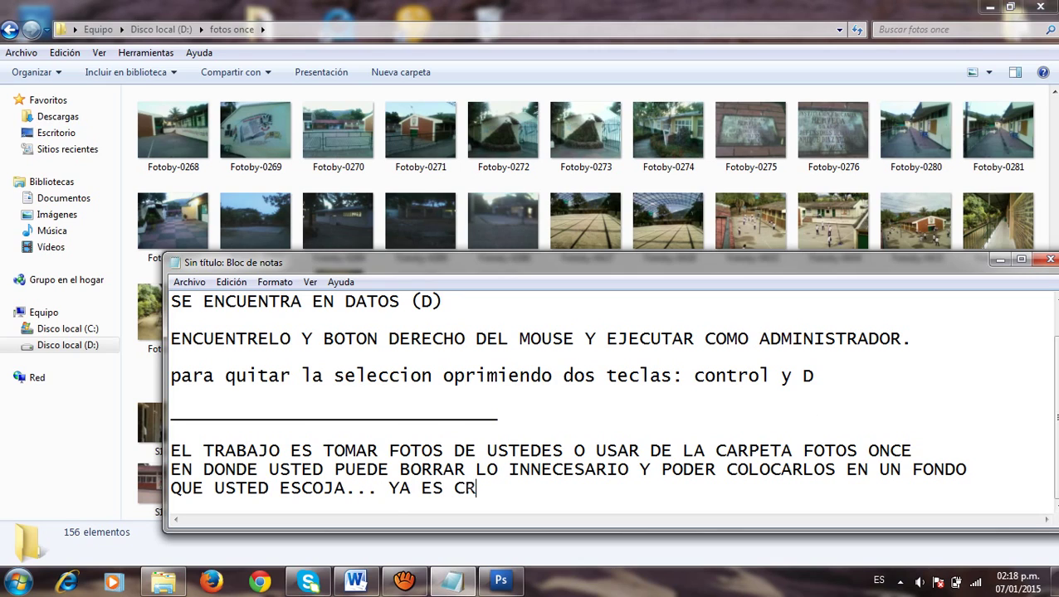
text(EATIVIDAD DEL E)
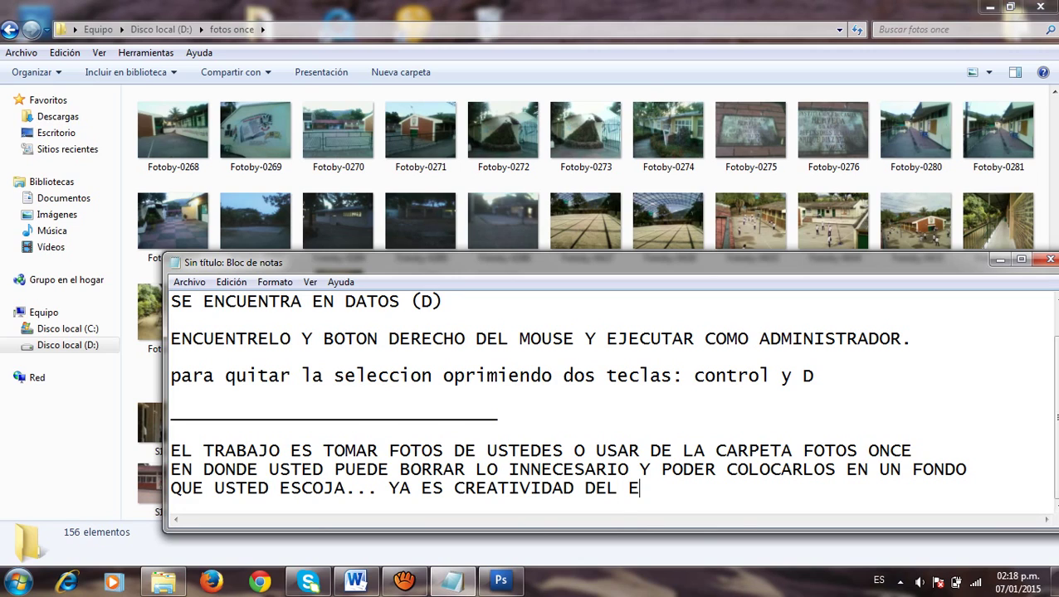
text(STUDIANTE..)
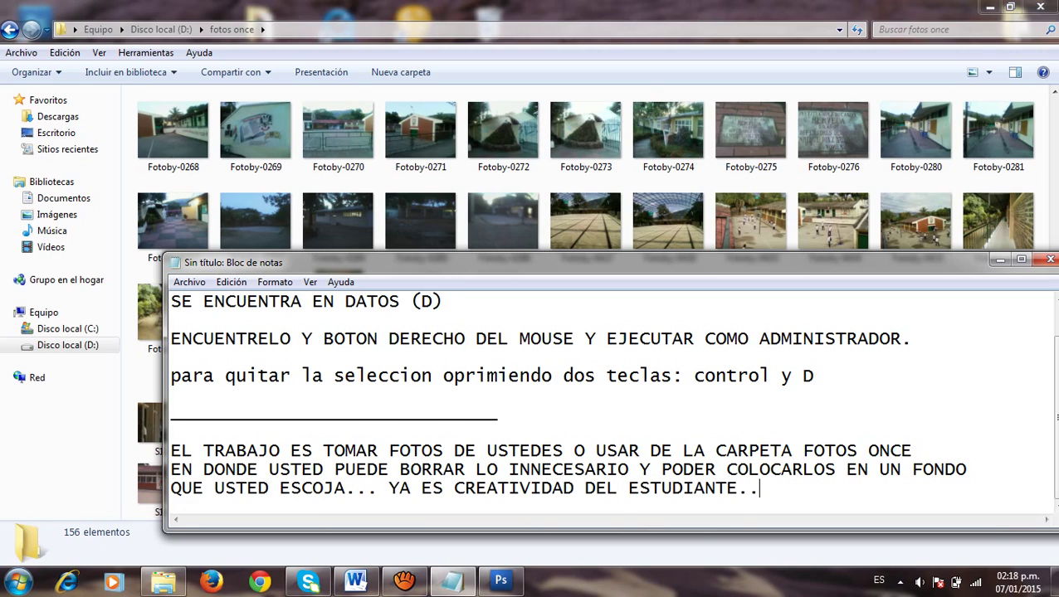
text(..)
click(419, 494)
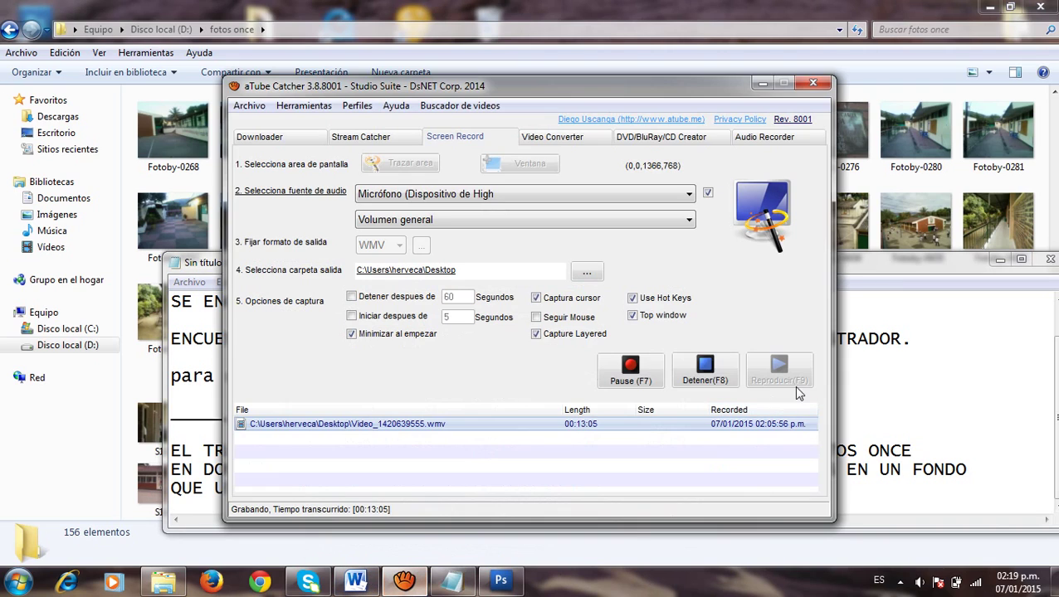